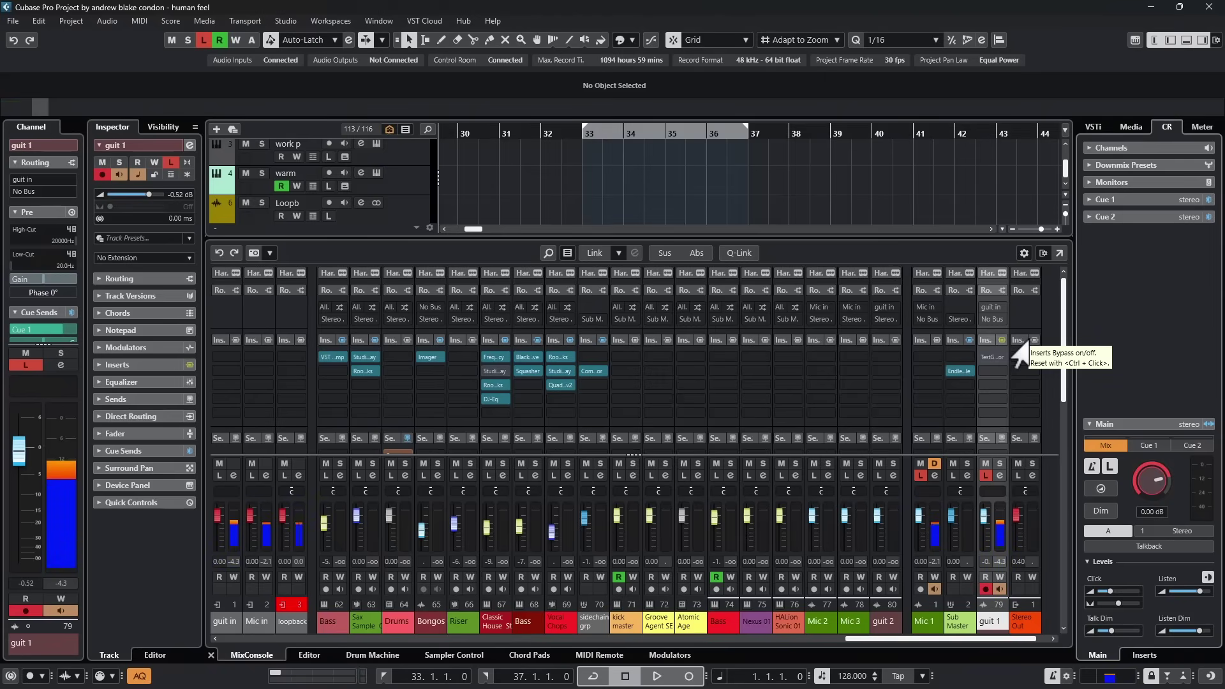
Open the TestGenerator plugin on guit 1 and move its window lower and to the right
click(988, 357)
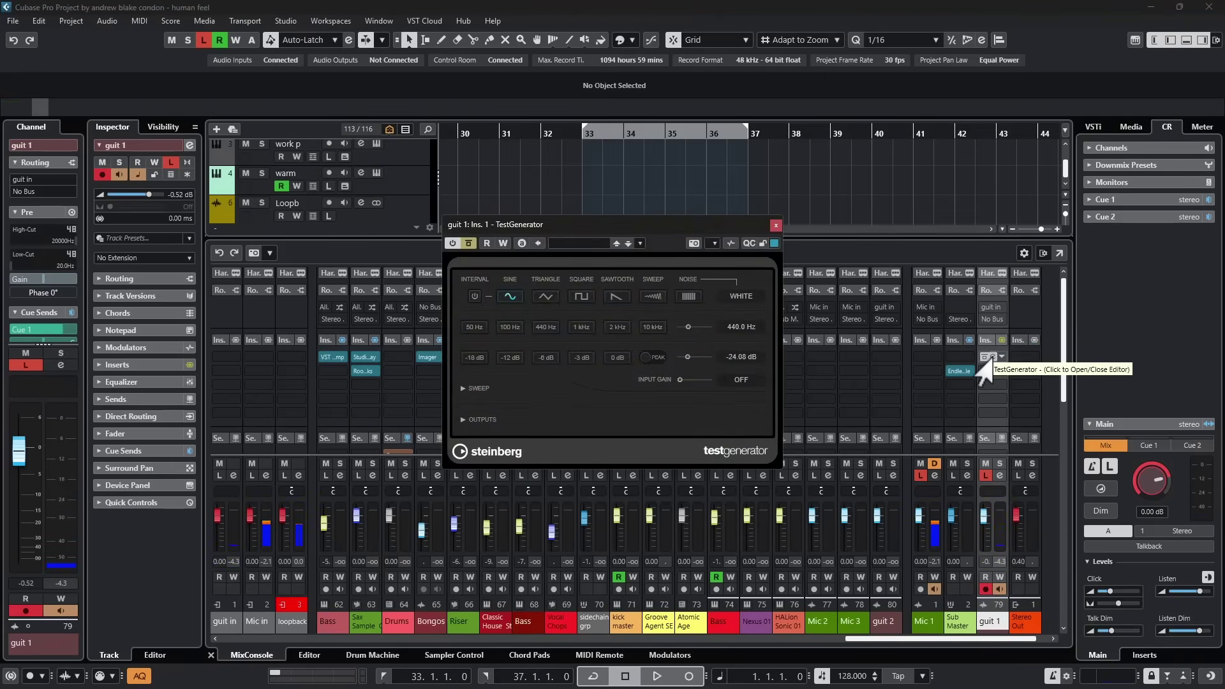
drag(582, 228, 666, 286)
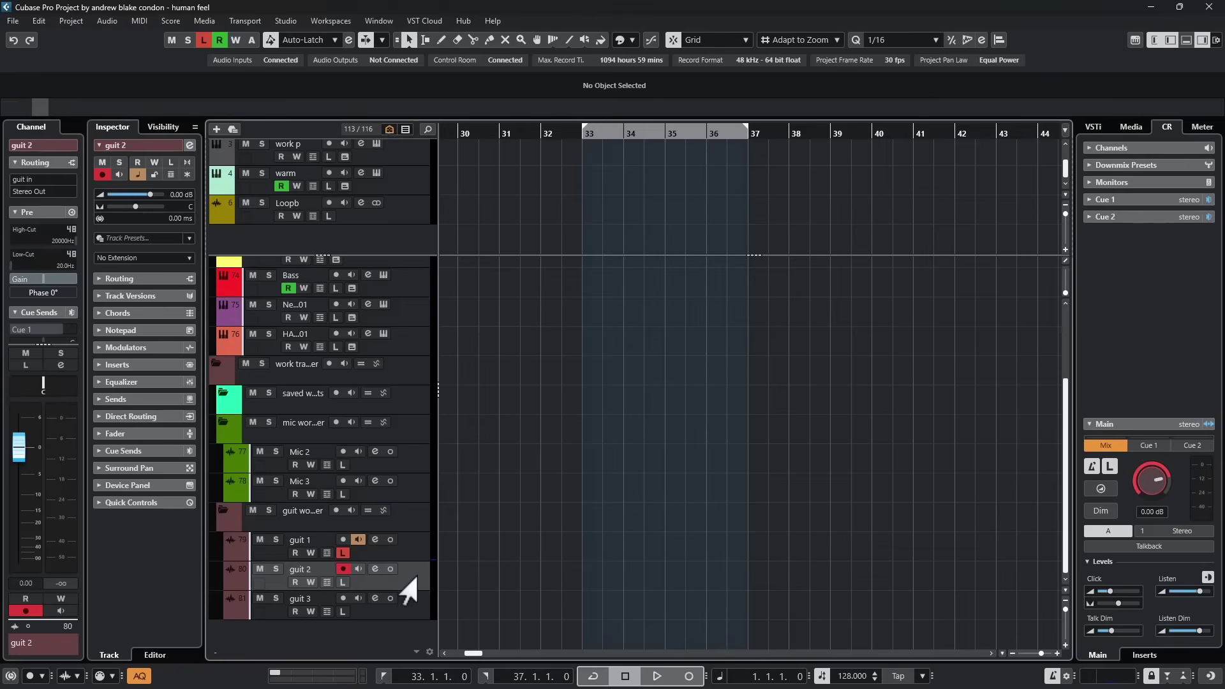
Start recording a new guitar take on guit 2 from bar 33
click(582, 134)
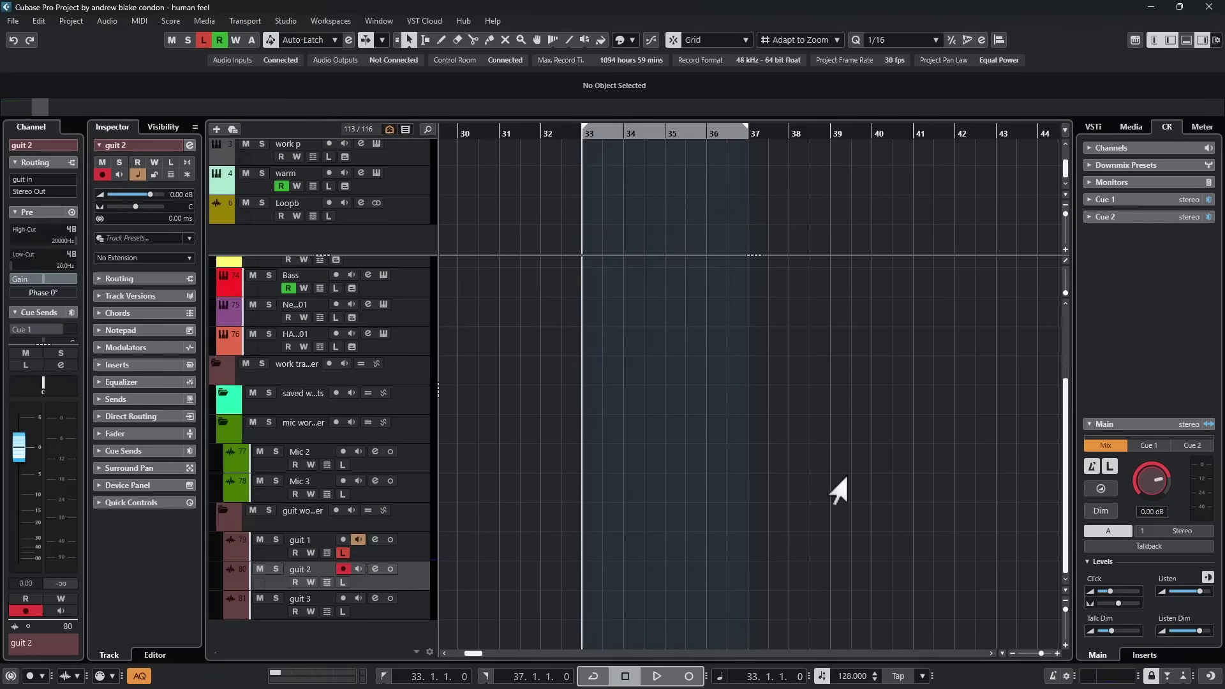
key(KP_Multiply)
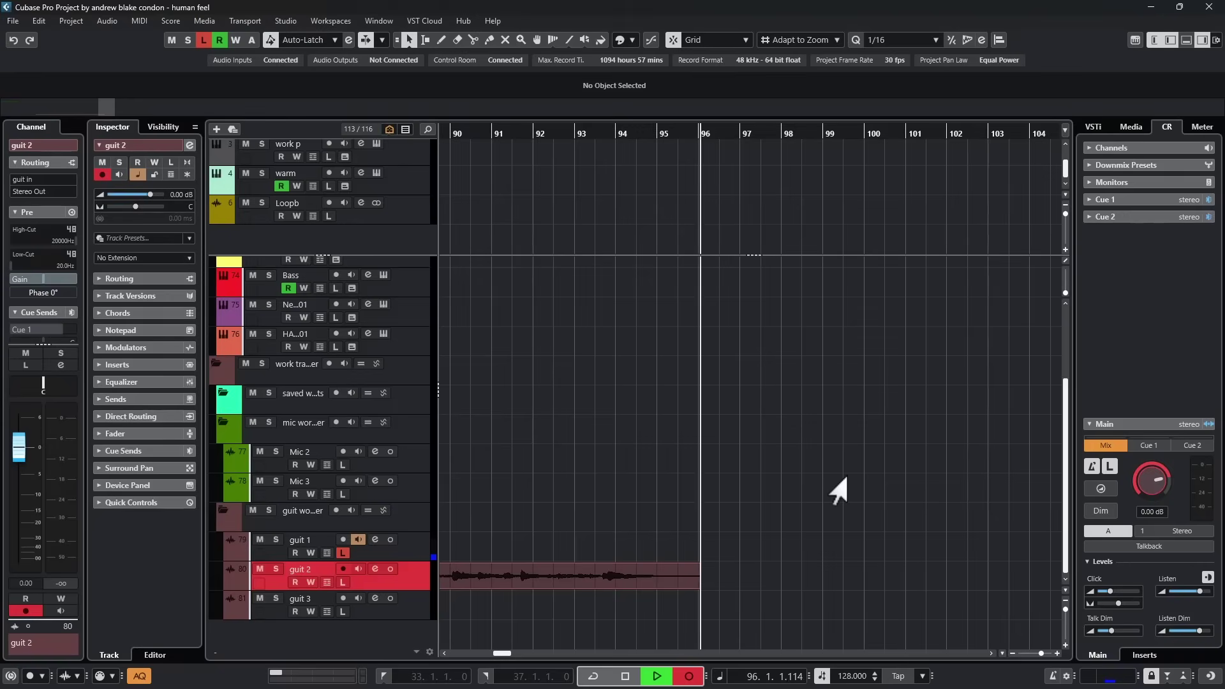
Stop recording, briefly audition the take, clear the range and select the guit 2_02 event
key(space)
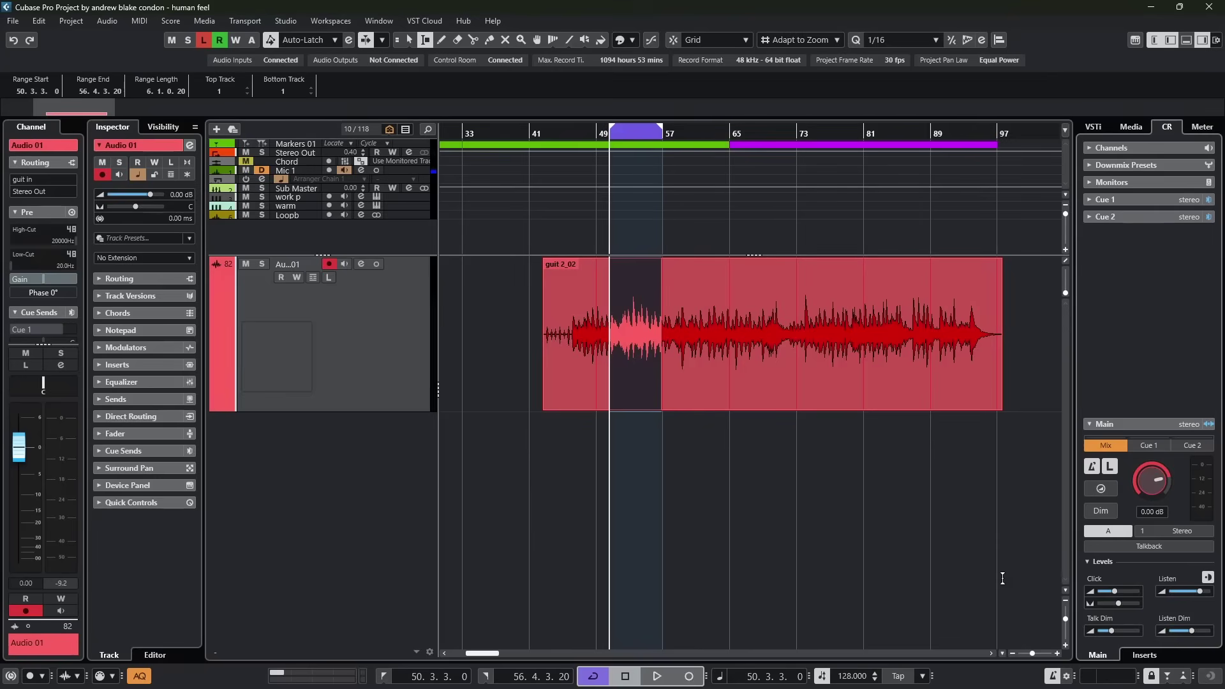
key(space)
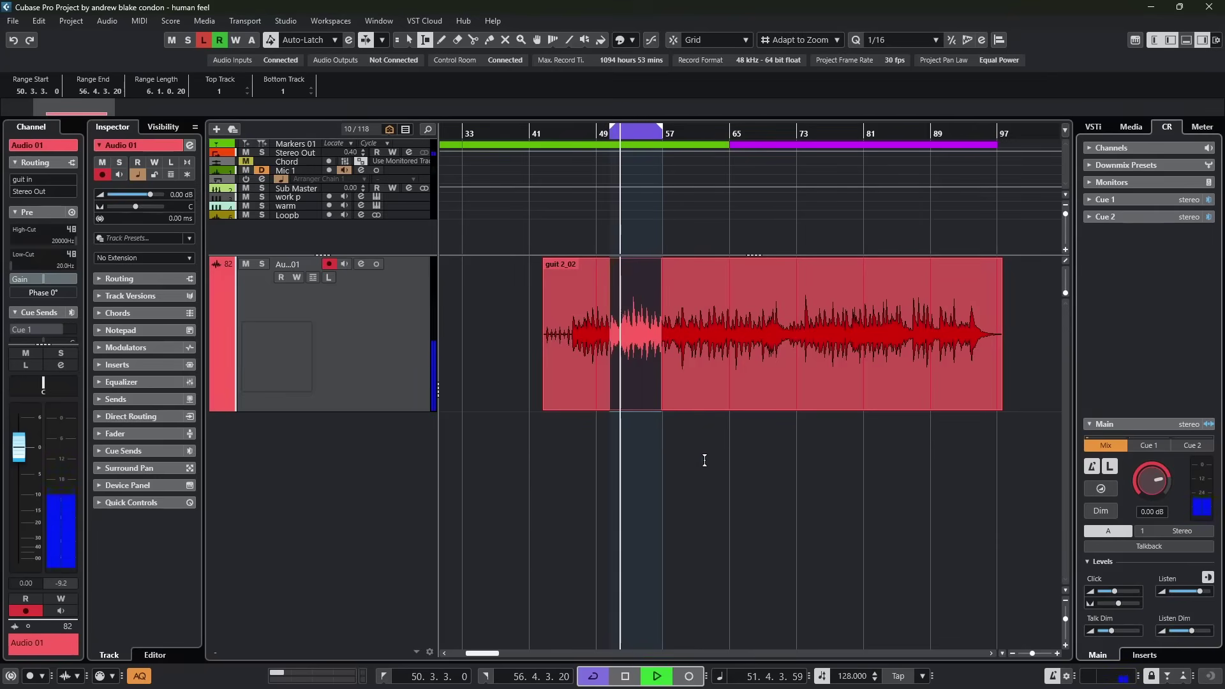
key(space)
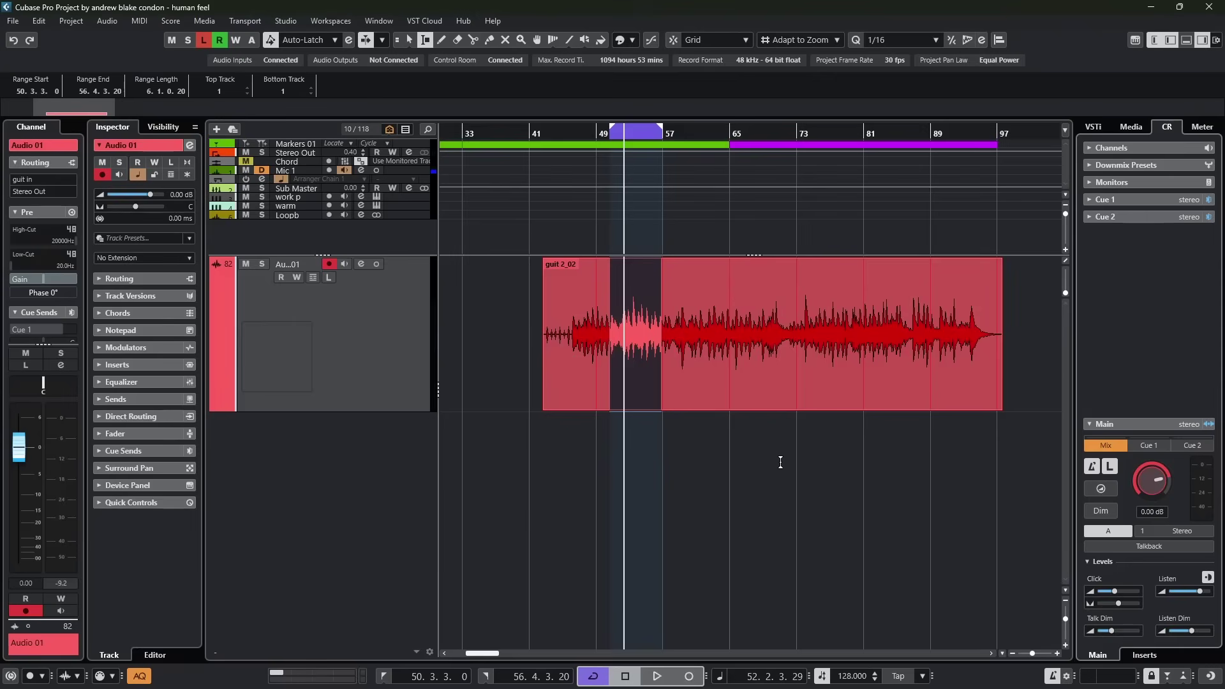
key(1)
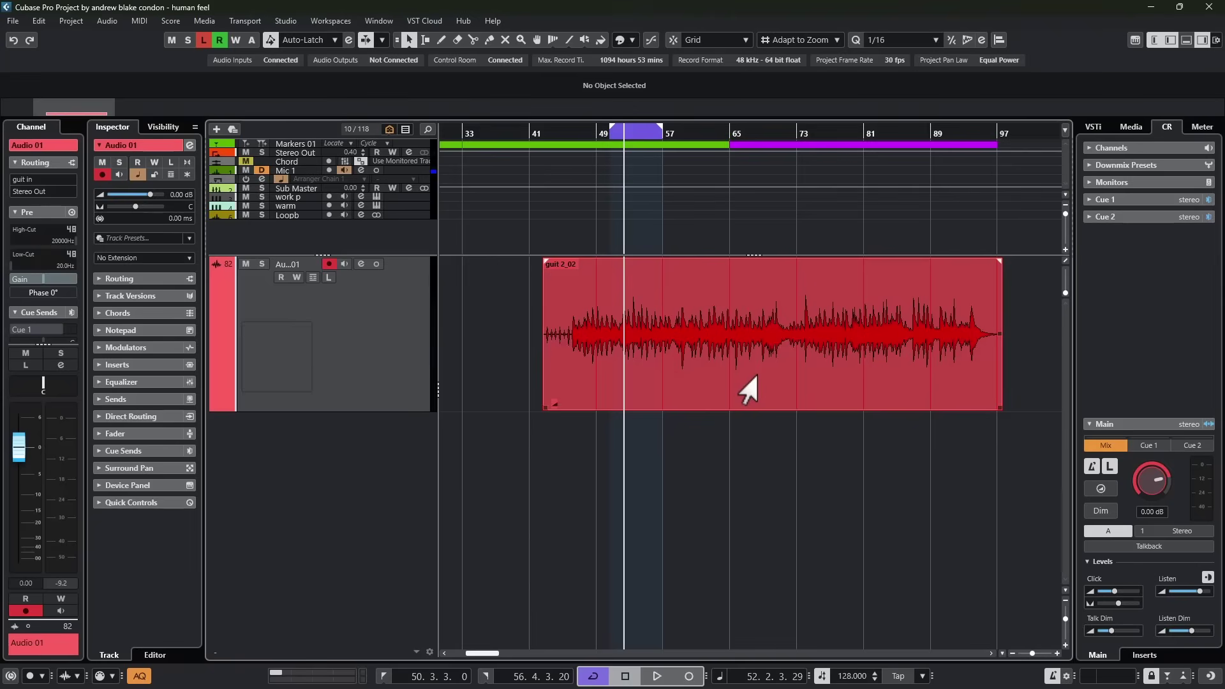
click(981, 381)
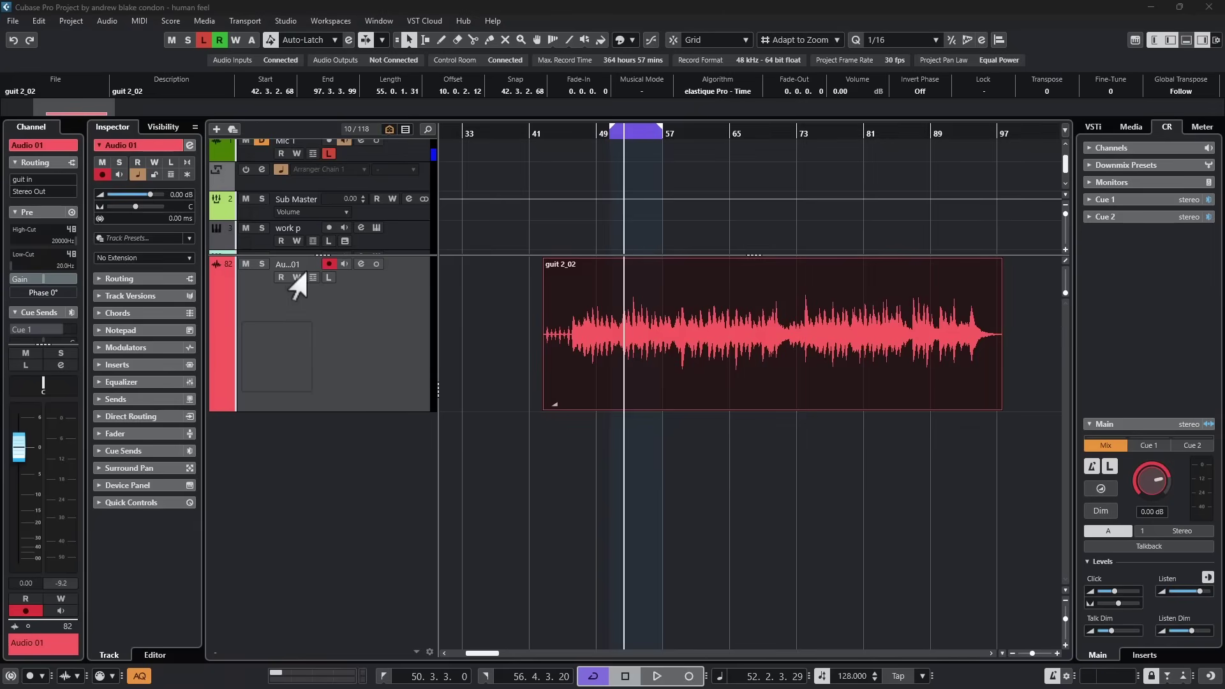
Open the Tempo Detection Panel from Project > Tempo Track for the guit 2_02 take
click(63, 23)
mouse_move(156, 280)
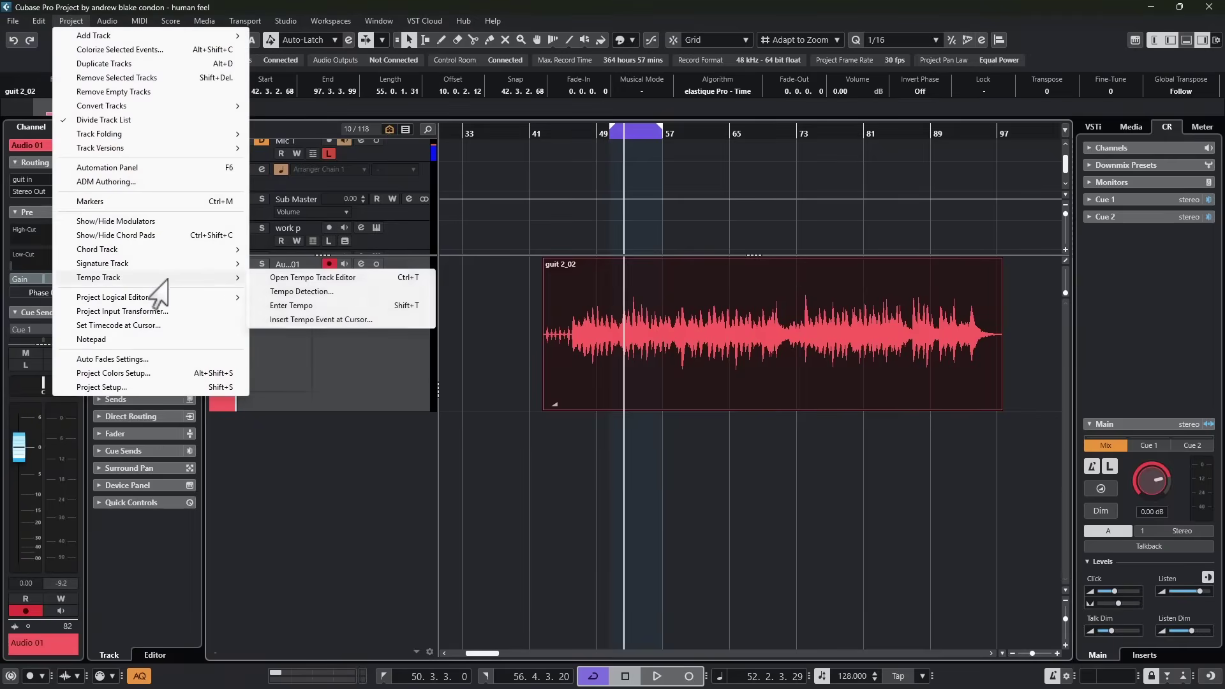
click(300, 292)
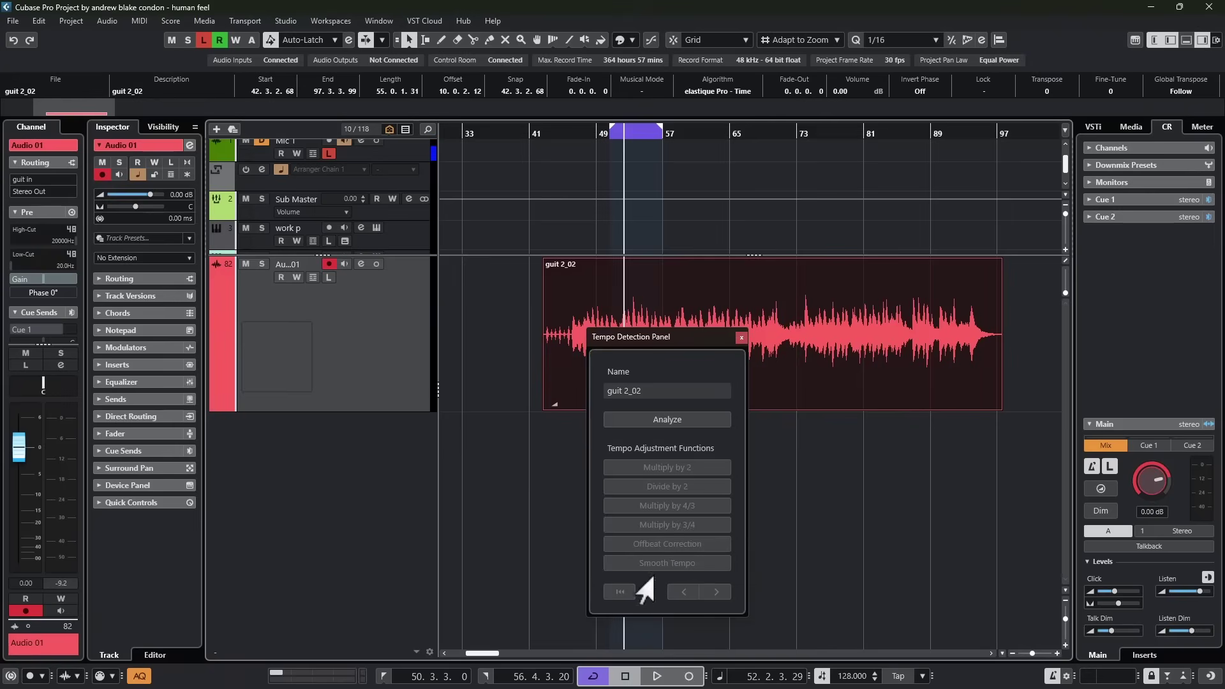
Analyze the guit 2_02 tempo and audition the detected map from bar 41
click(657, 425)
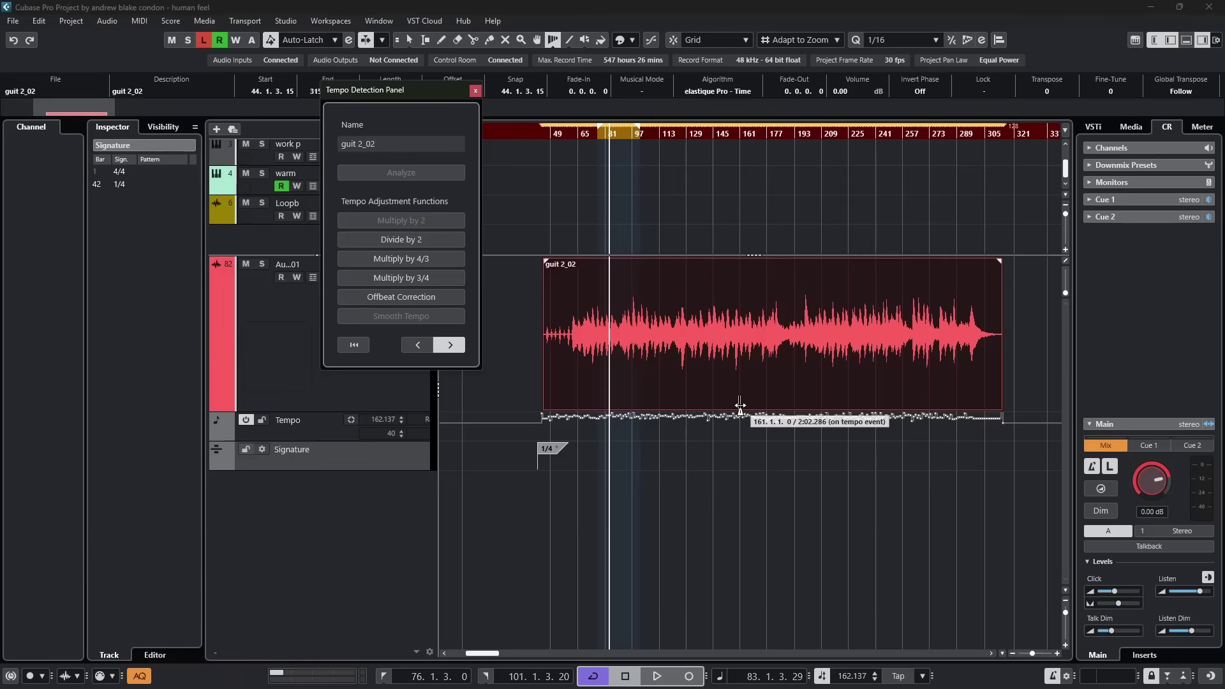
click(525, 132)
key(space)
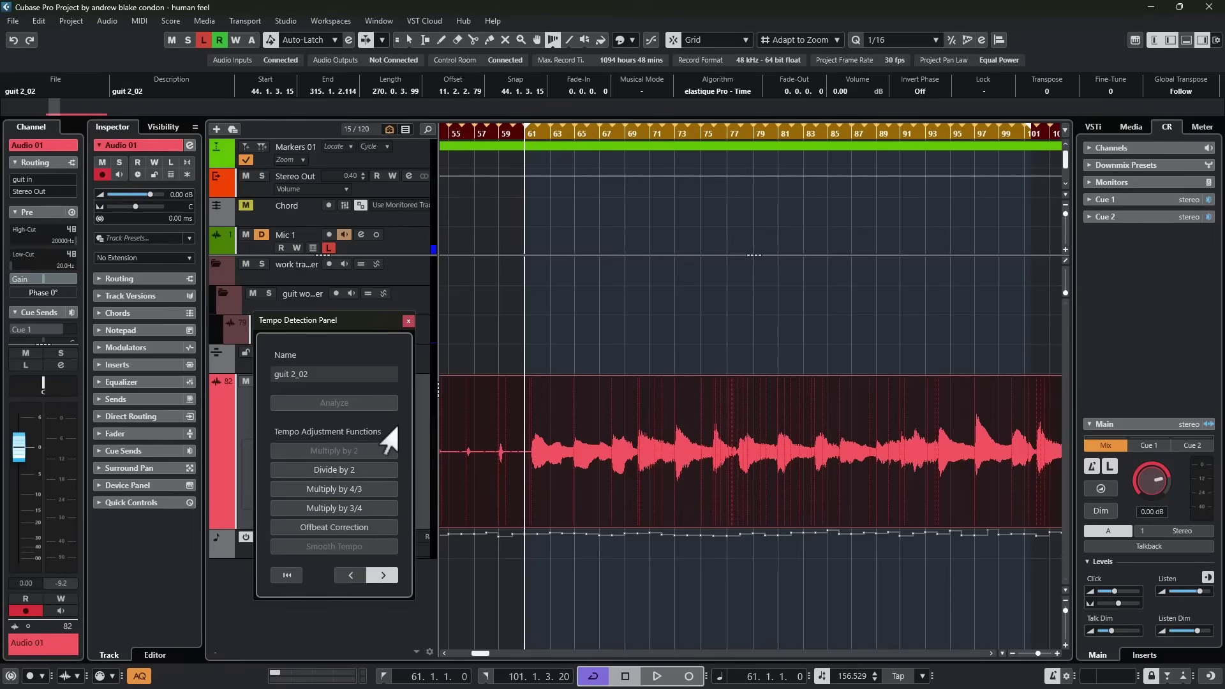
Audition the detected tempo, then halve it with Divide by 2 to about 78 BPM
key(space)
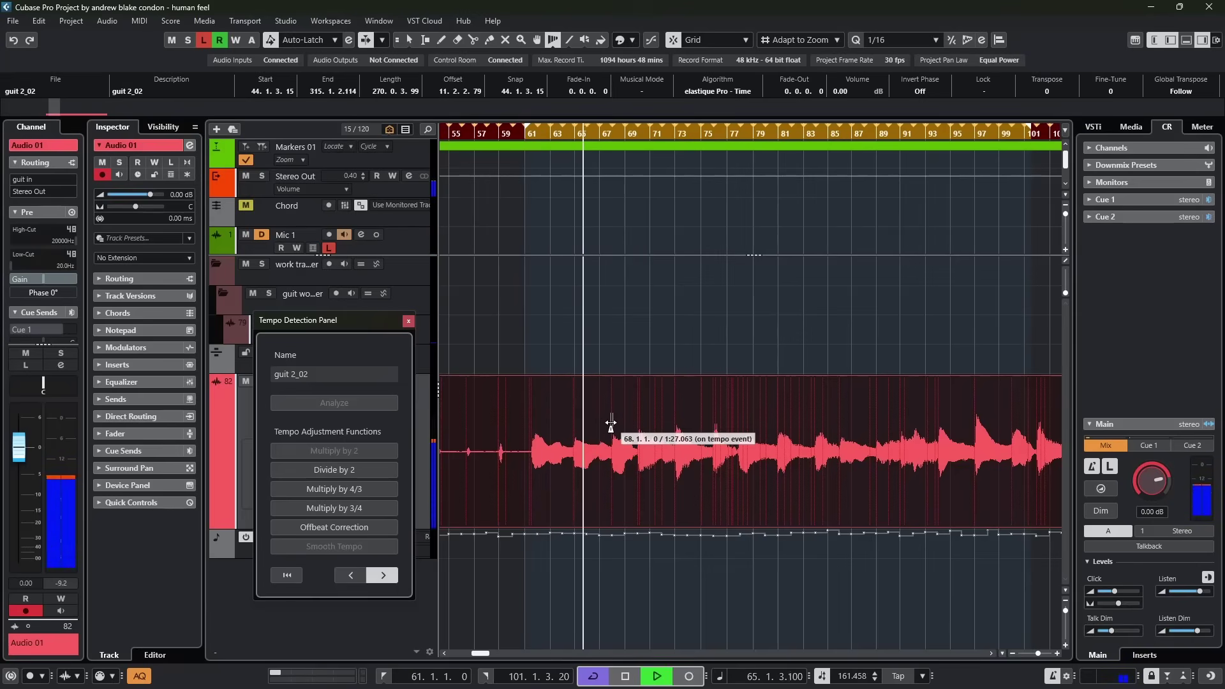
key(space)
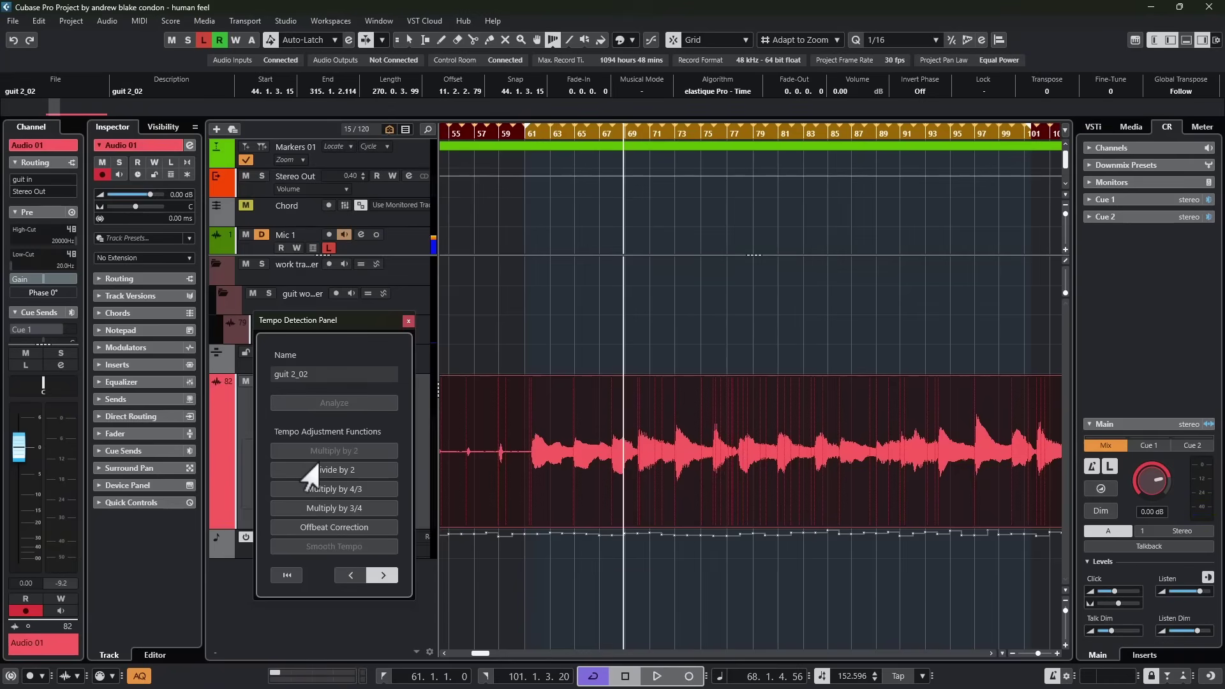
key(space)
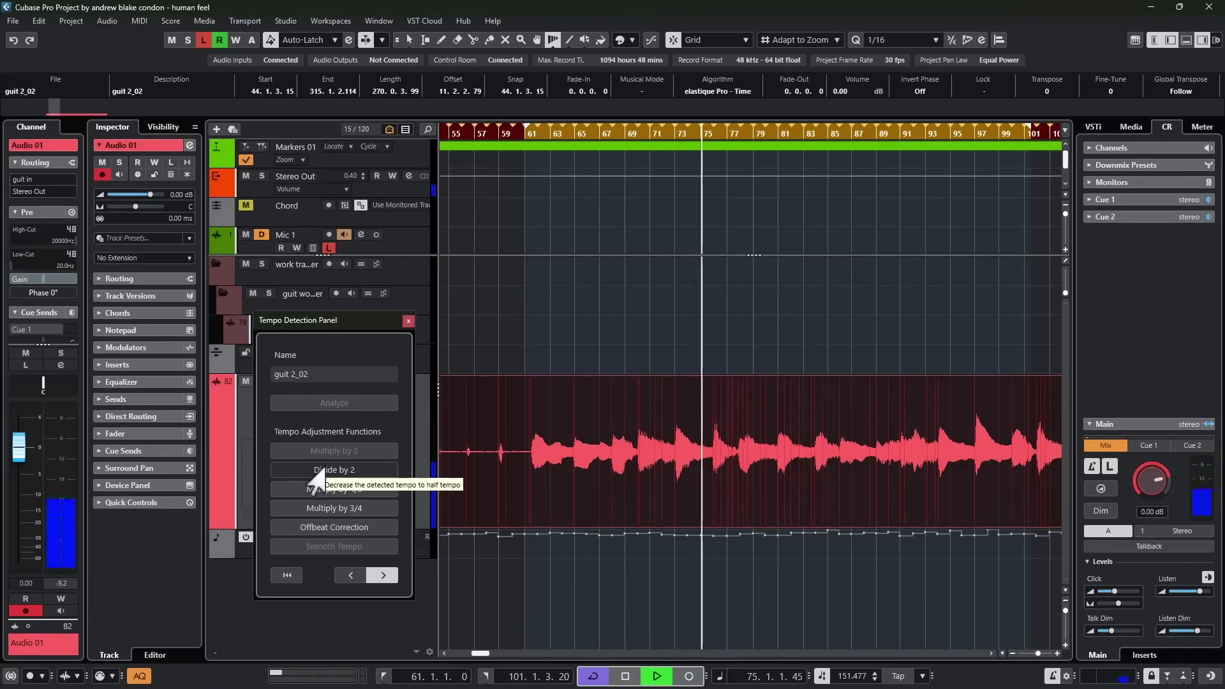
click(313, 473)
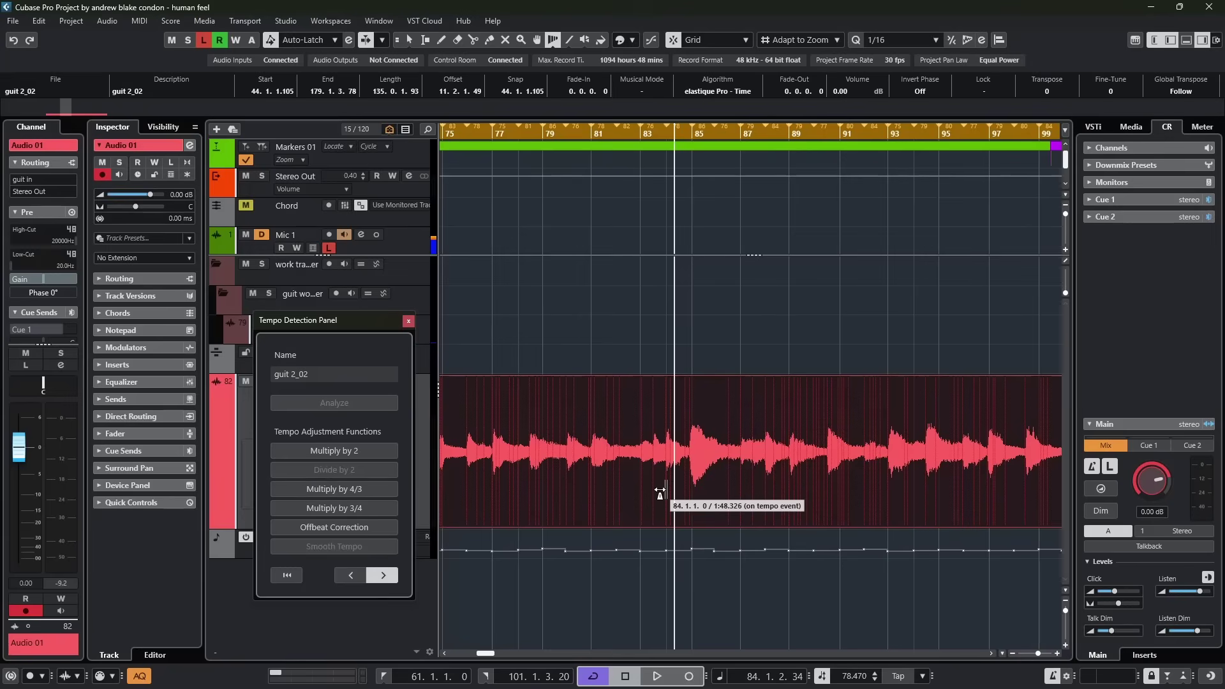
scroll(585, 350, left, 10)
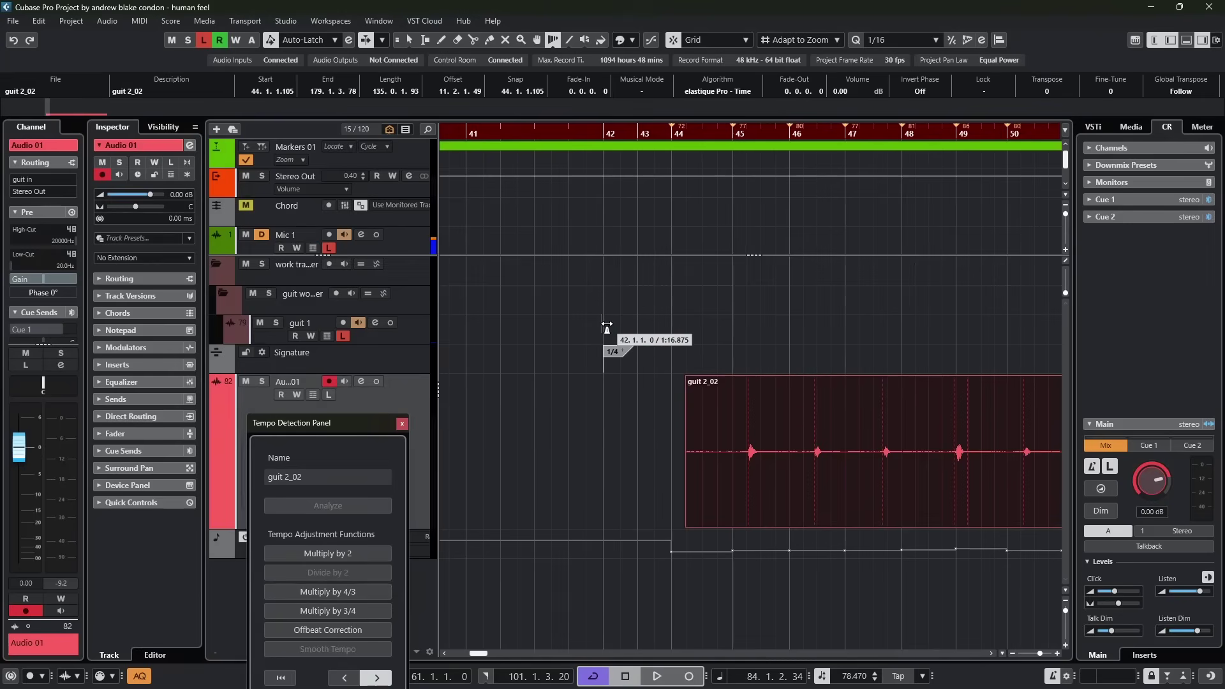
Close the Tempo Detection Panel and change the bar-42 time signature from 1/4 to 4/4
click(536, 391)
right_click(730, 416)
click(772, 416)
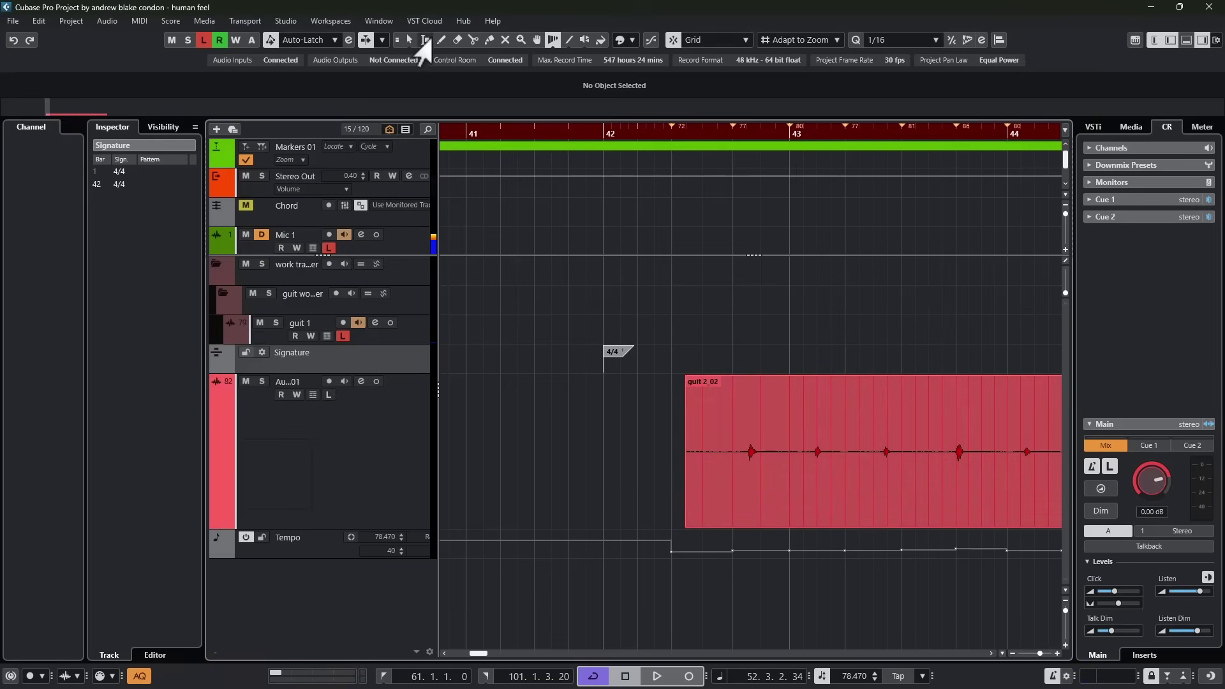
click(551, 40)
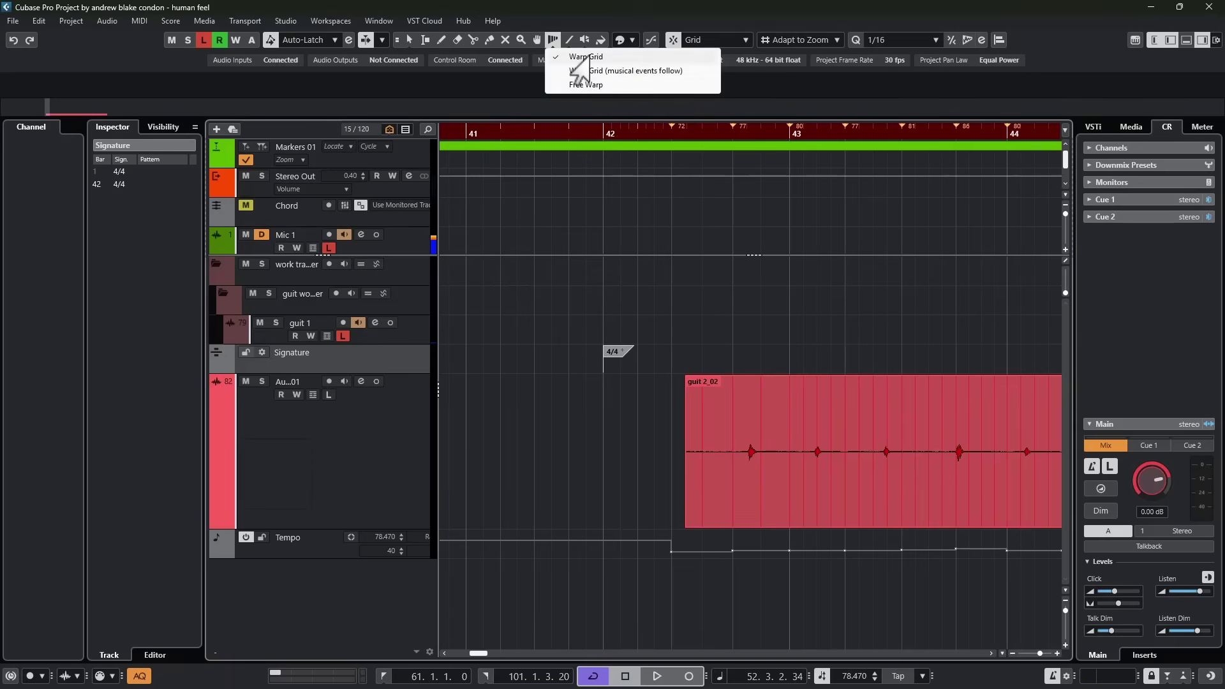
Audition the take from bar 53, zoom in on bars 49 to 52 and switch to Time Warp
click(623, 614)
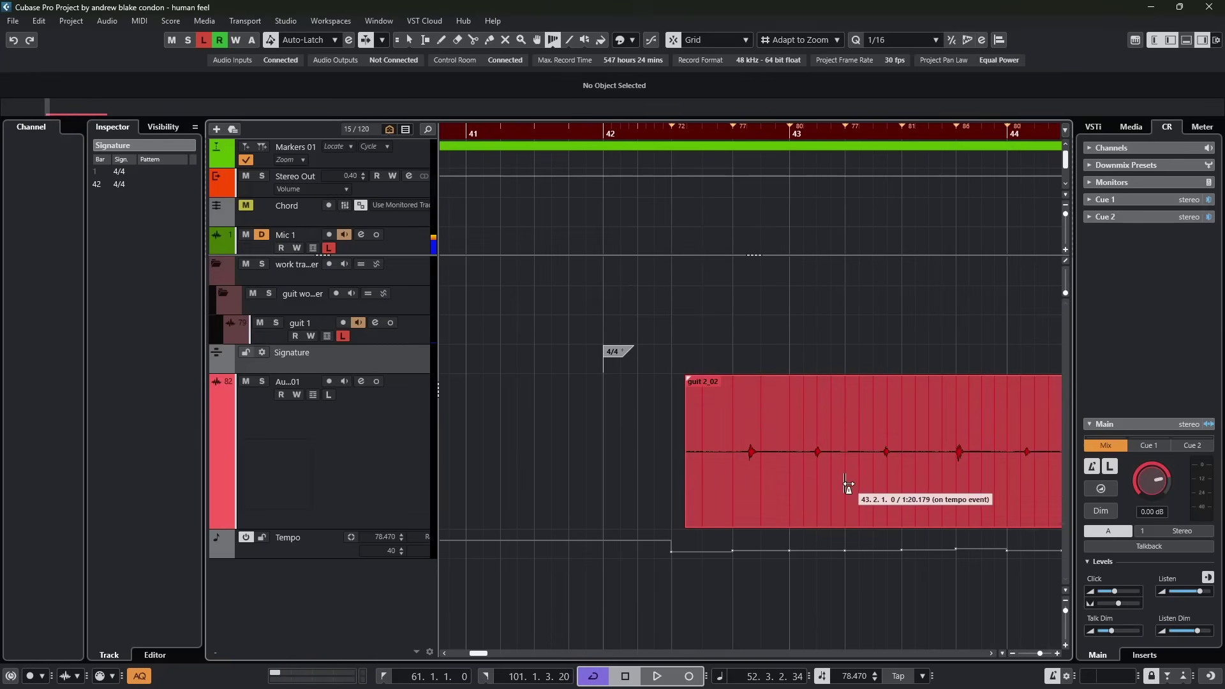
drag(335, 559, 335, 588)
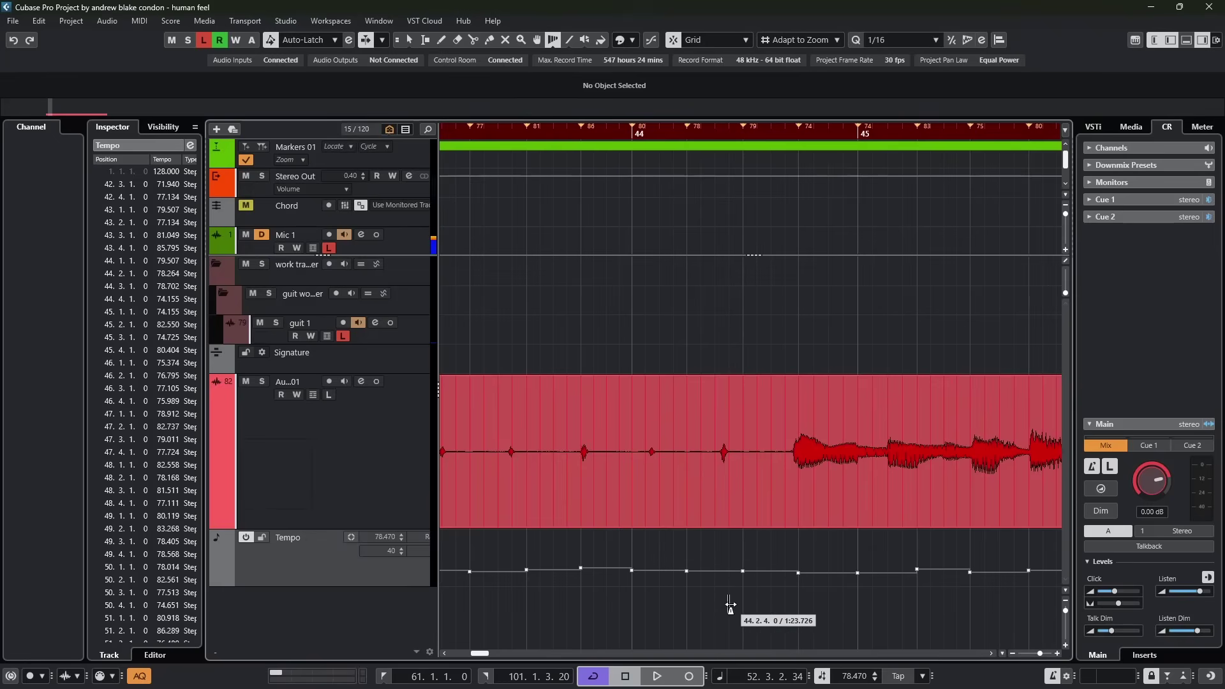
key(g)
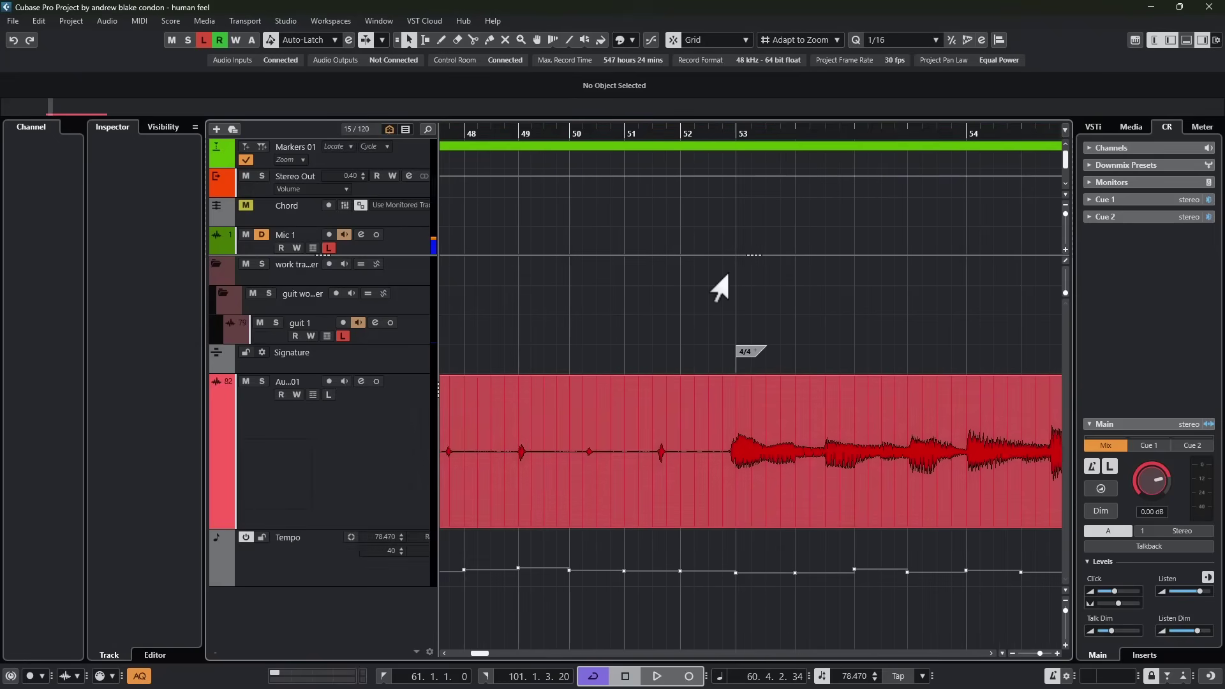
click(736, 134)
key(space)
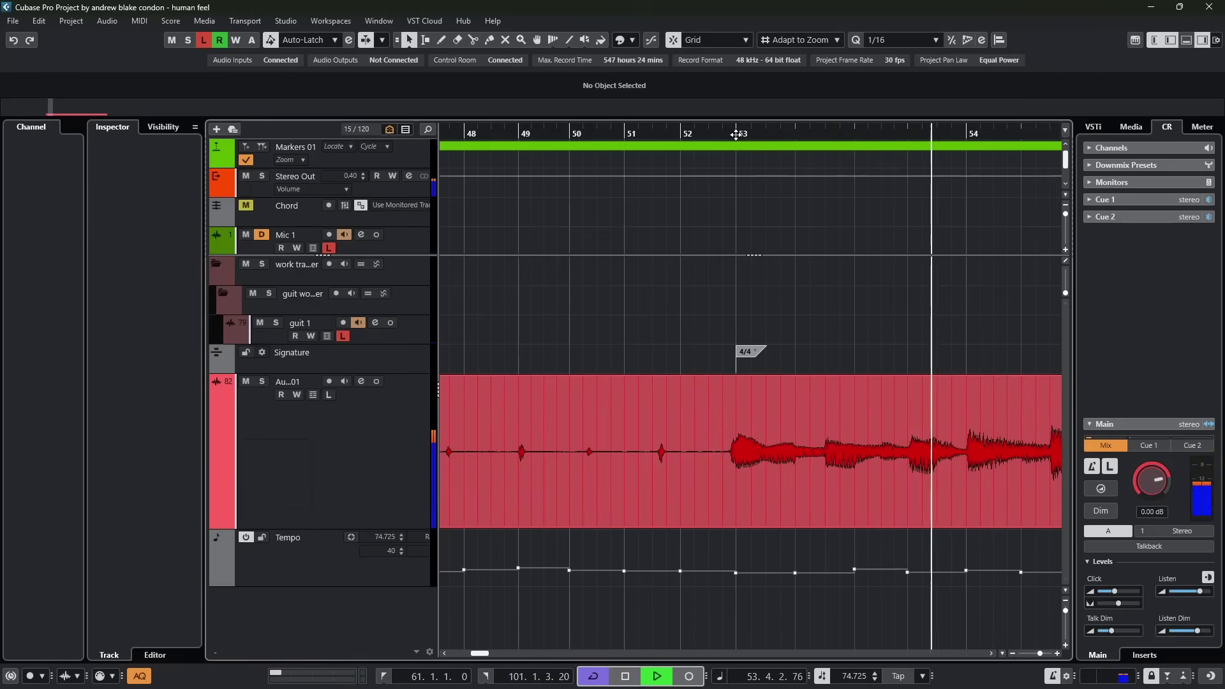
key(g)
key(g)
key(g)
key(g)
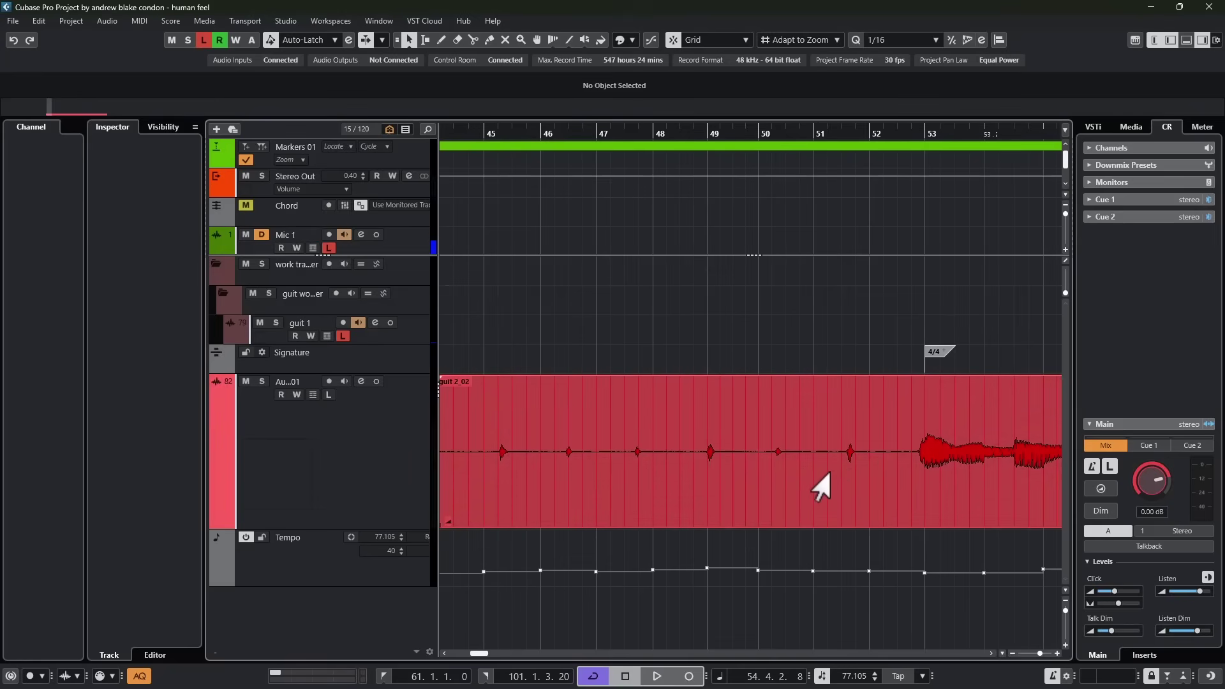
key(h)
key(h)
key(h)
key(9)
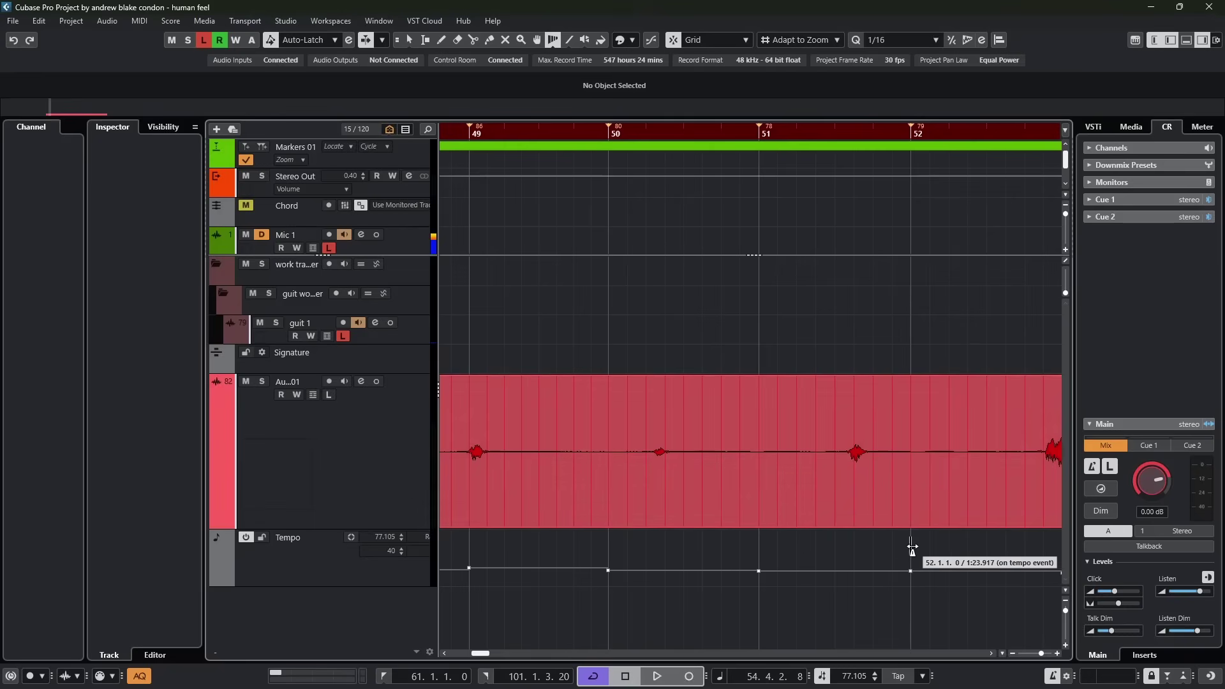
Warp the bar 48, 49 and 52 lines onto the guitar strums
drag(911, 546, 856, 541)
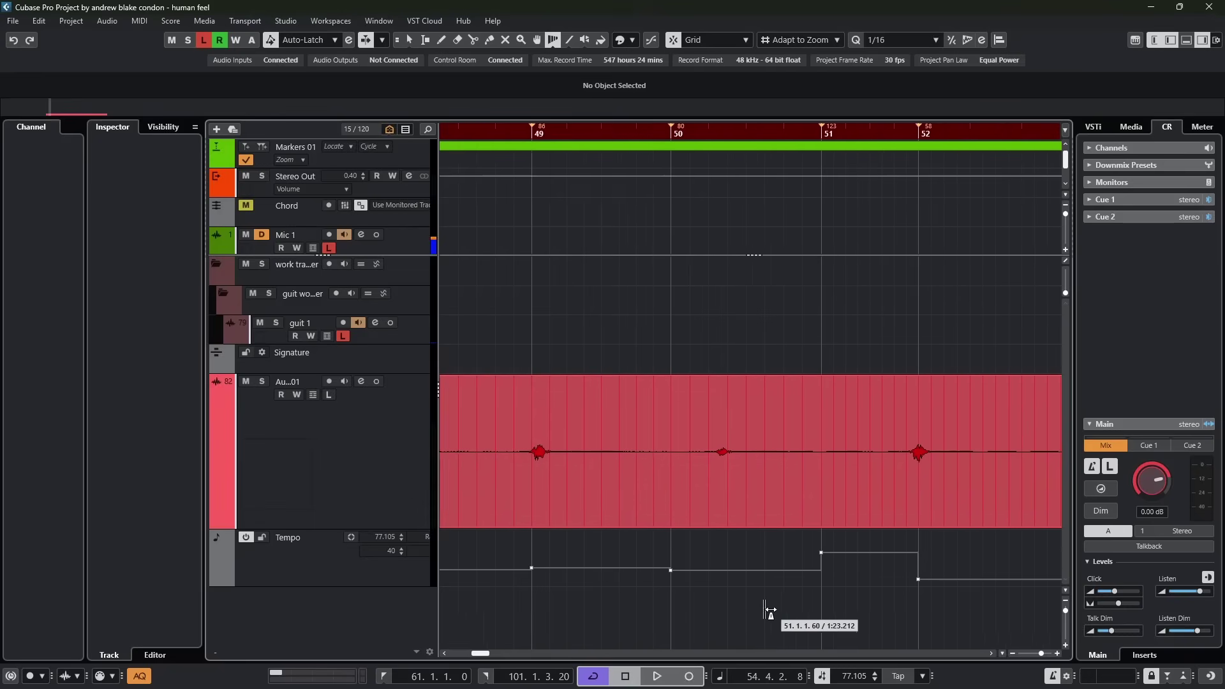
drag(770, 610, 647, 550)
mouse_move(866, 549)
mouse_down()
mouse_move(950, 550)
mouse_move(839, 547)
mouse_move(773, 567)
mouse_up()
scroll(774, 567, up, 3)
Add a 4/4 time signature at bar 45 and play back from bar 45
key(8)
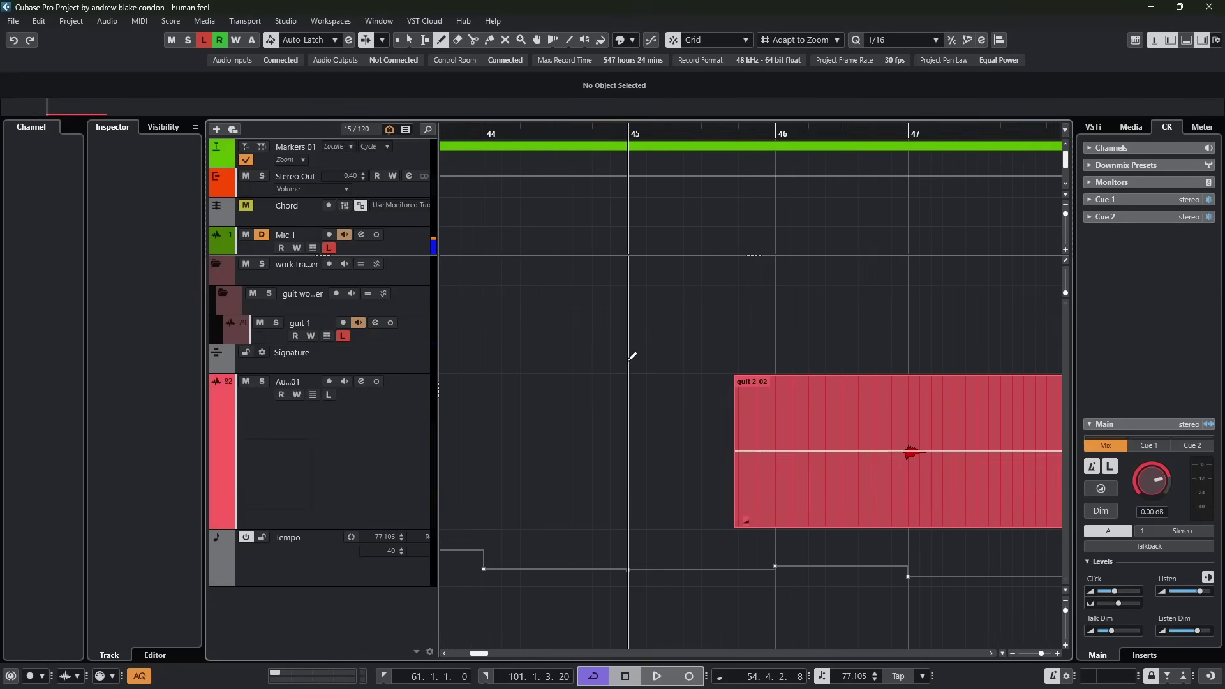
click(631, 356)
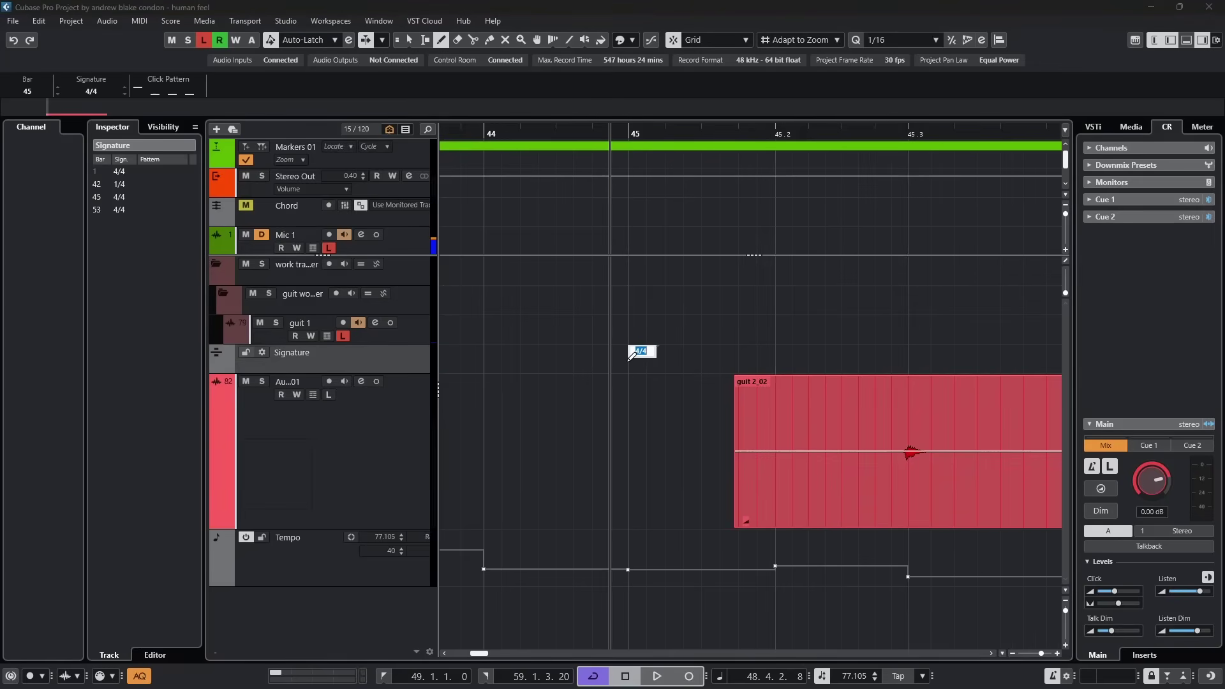
key(1)
click(671, 373)
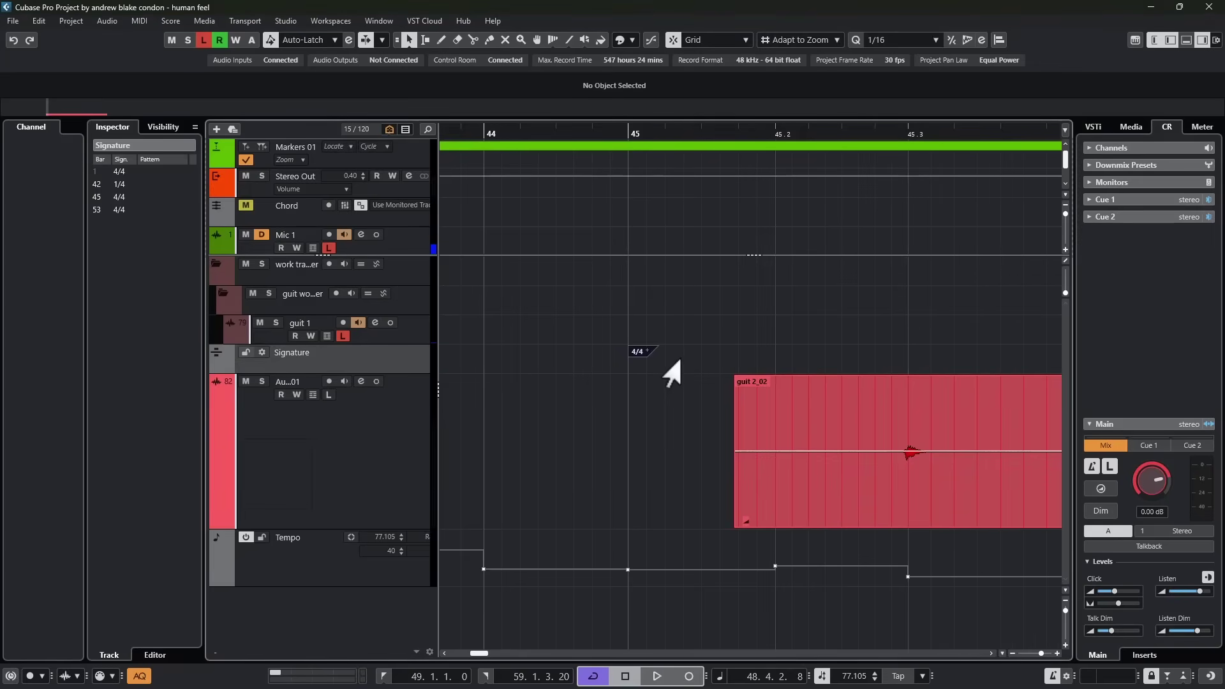
drag(635, 133, 455, 136)
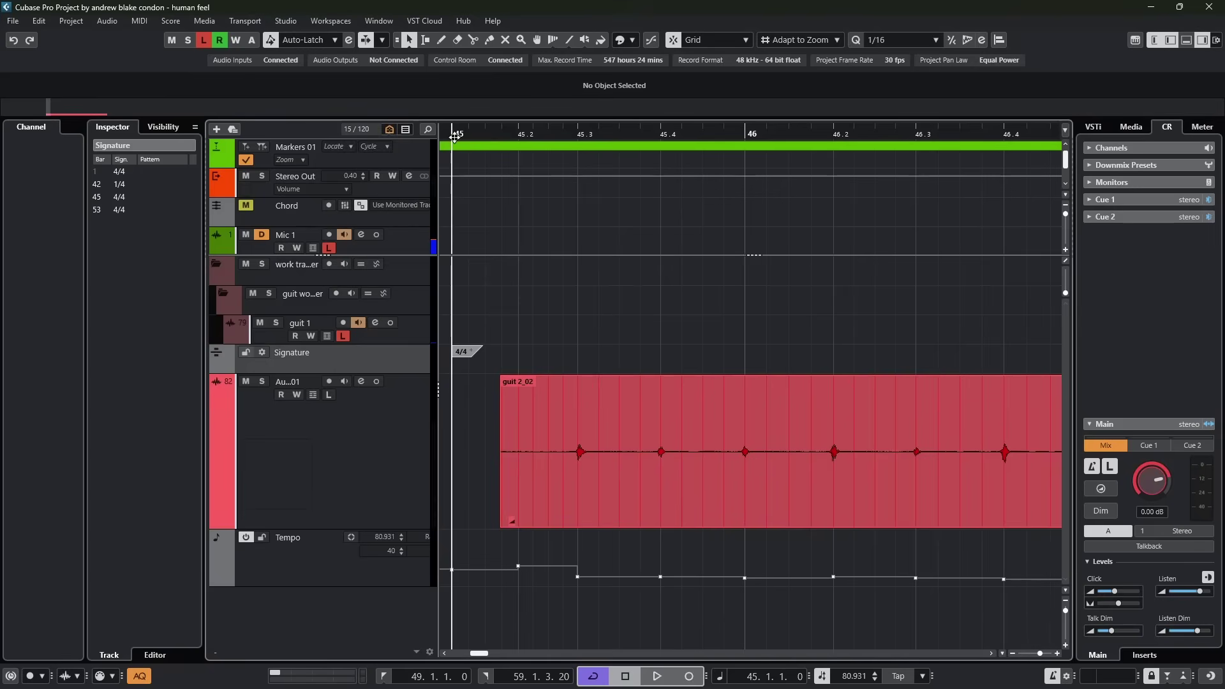
key(space)
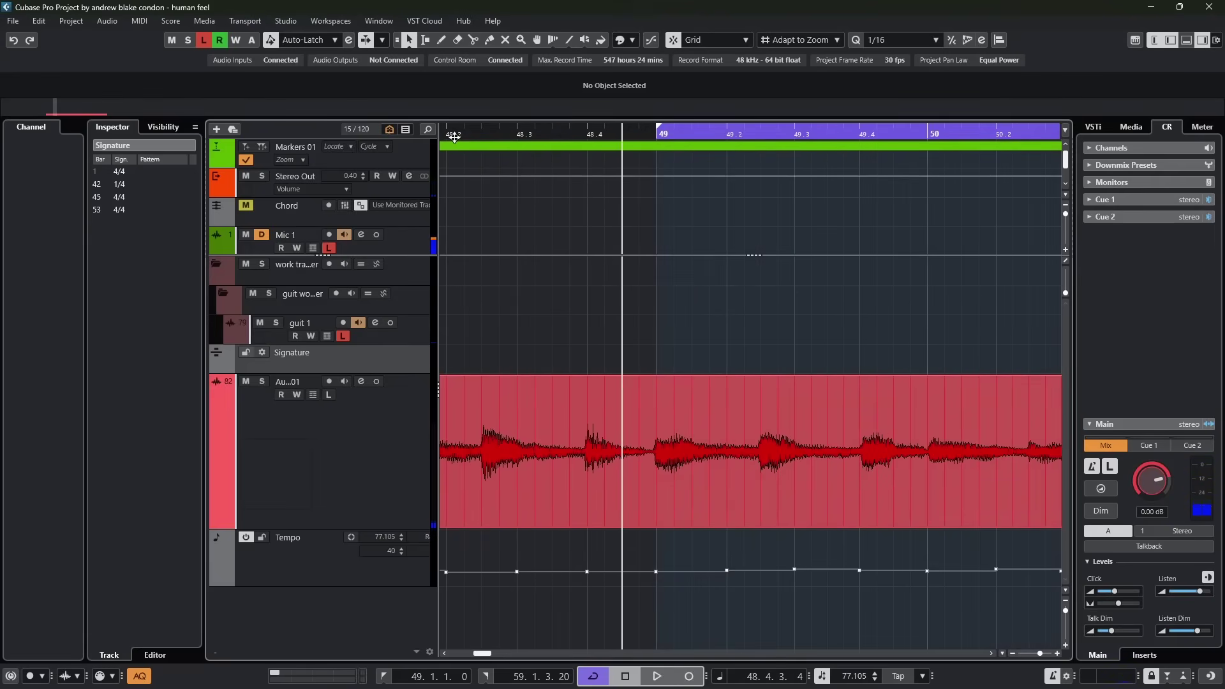
key(g)
key(g)
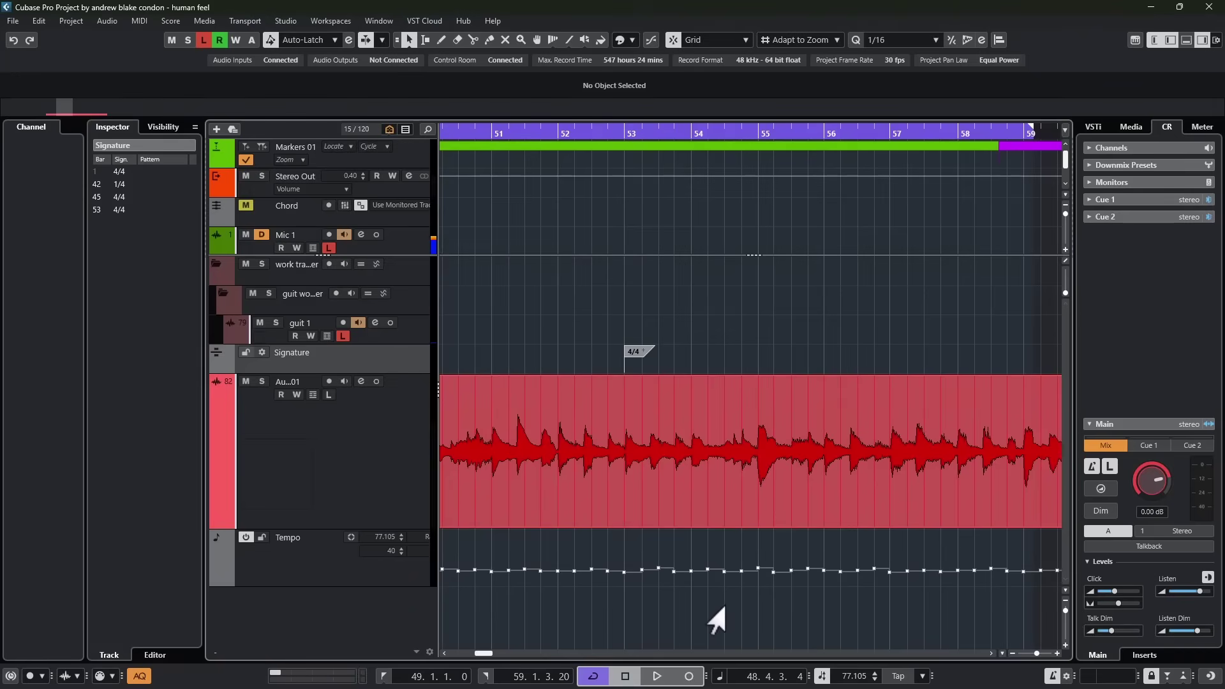
scroll(682, 615, right, 5)
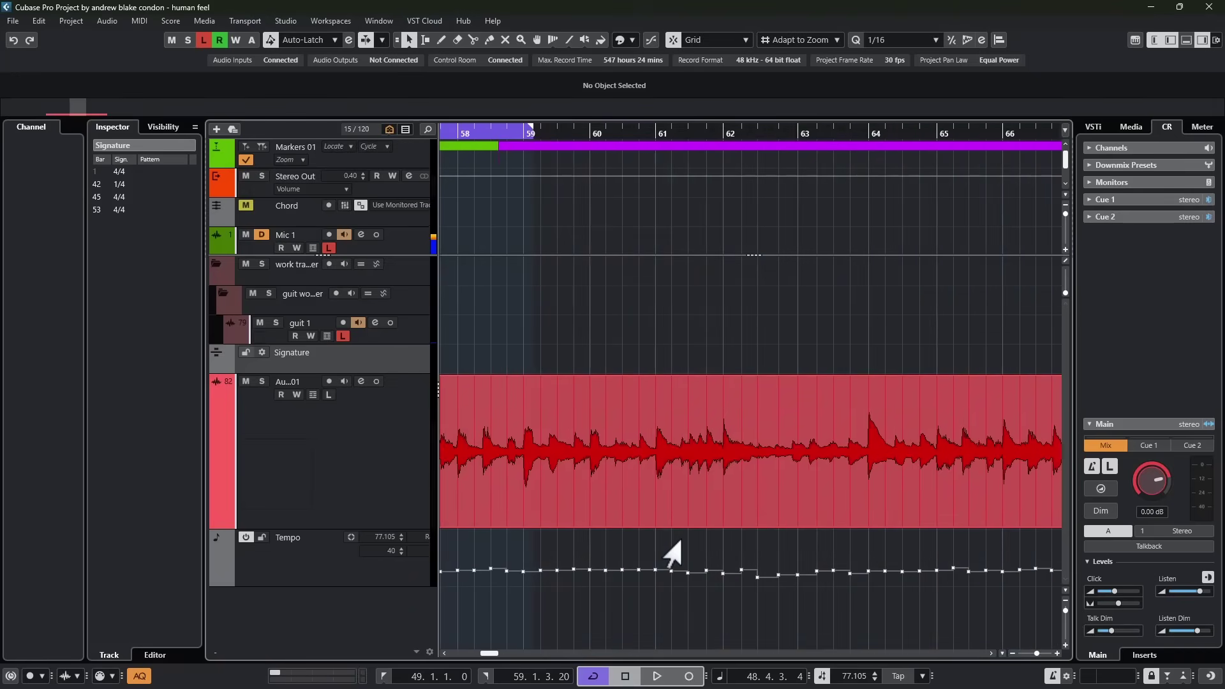
scroll(673, 552, right, 8)
scroll(673, 552, left, 6)
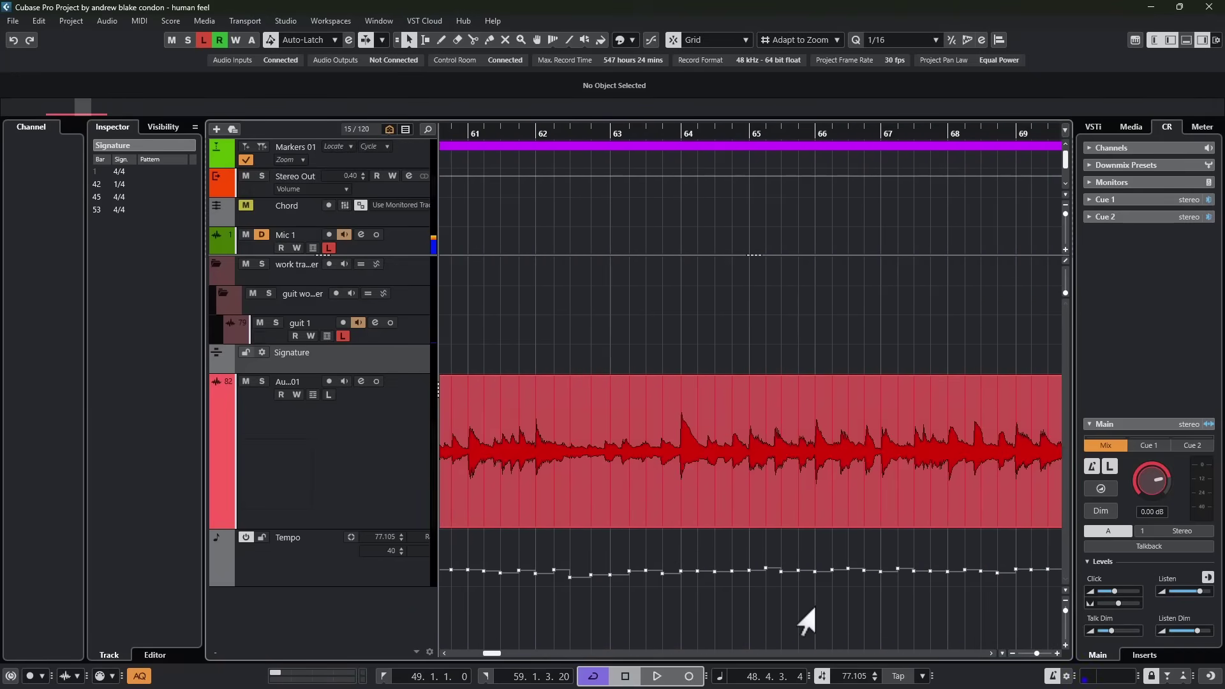
scroll(809, 614, left, 3)
click(669, 345)
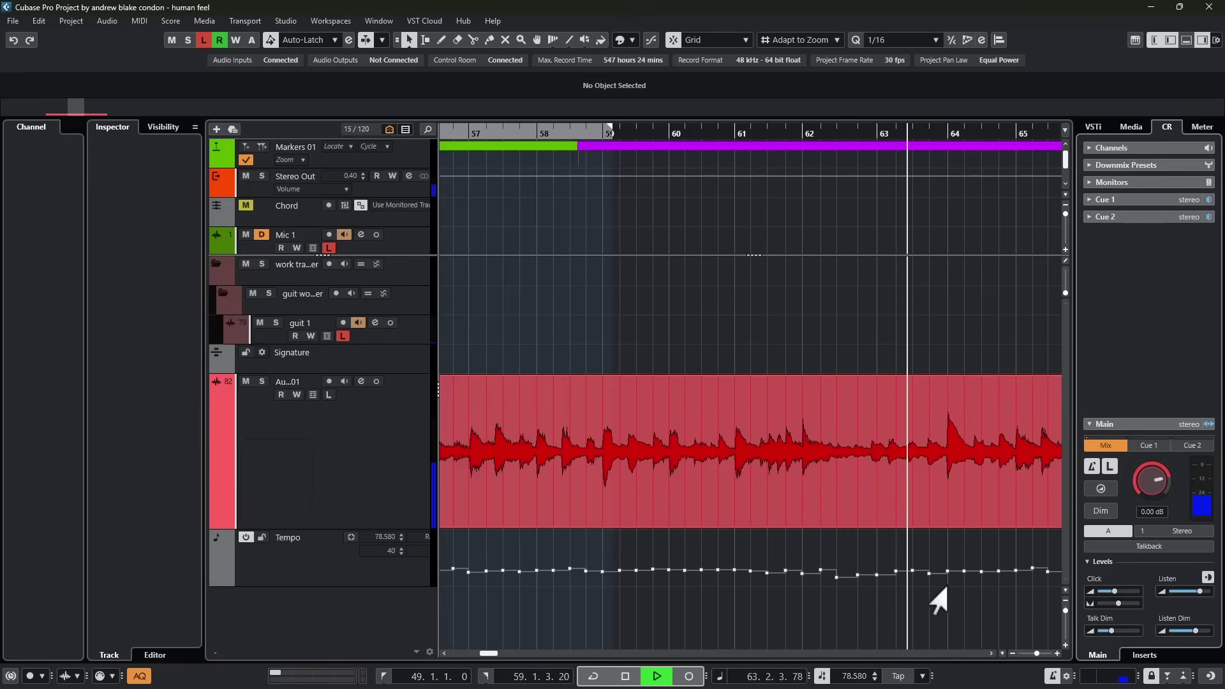
key(space)
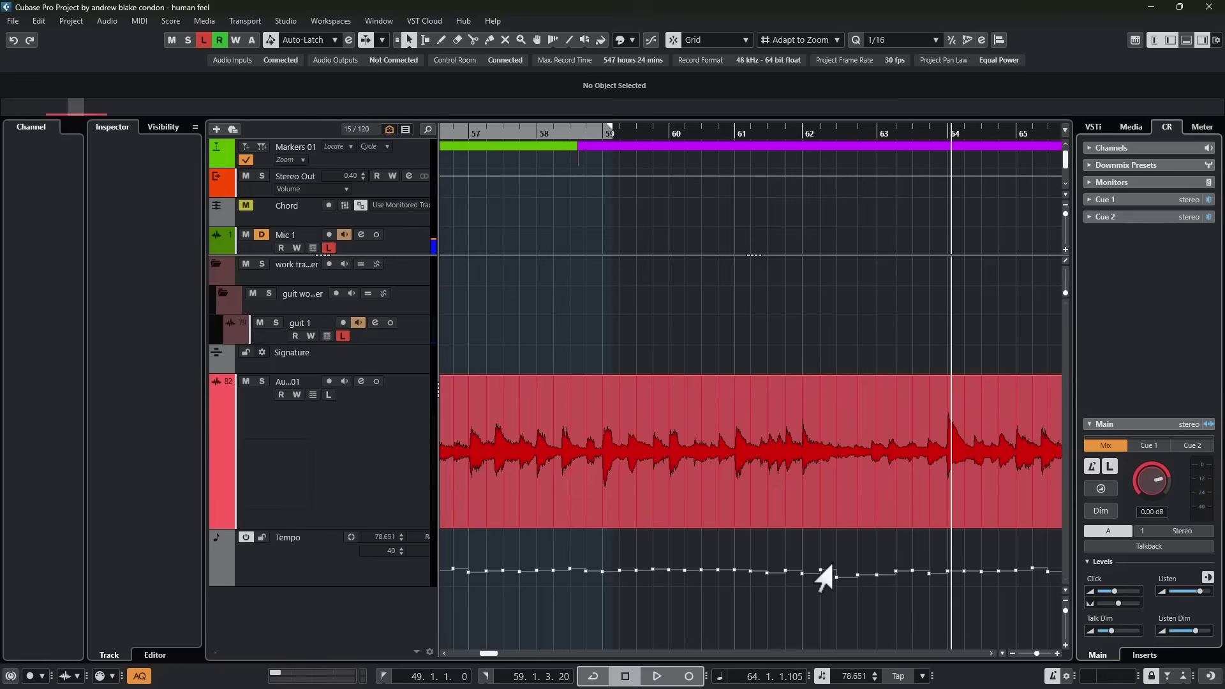
key(h)
key(h)
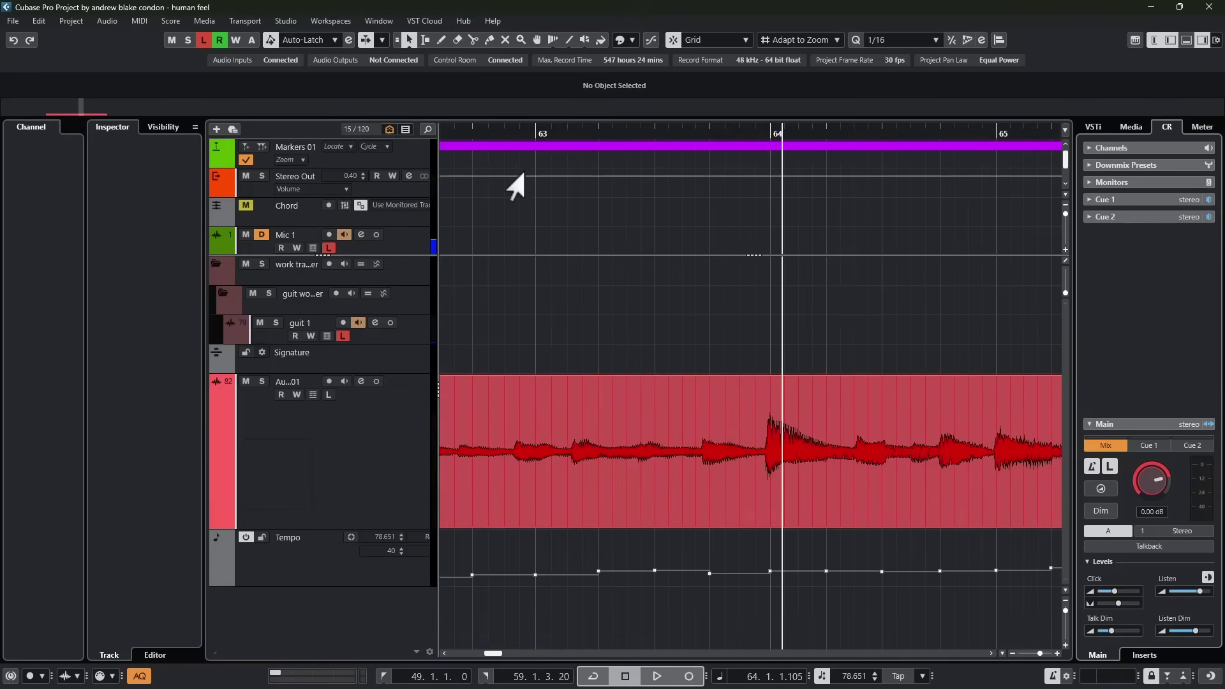
click(505, 136)
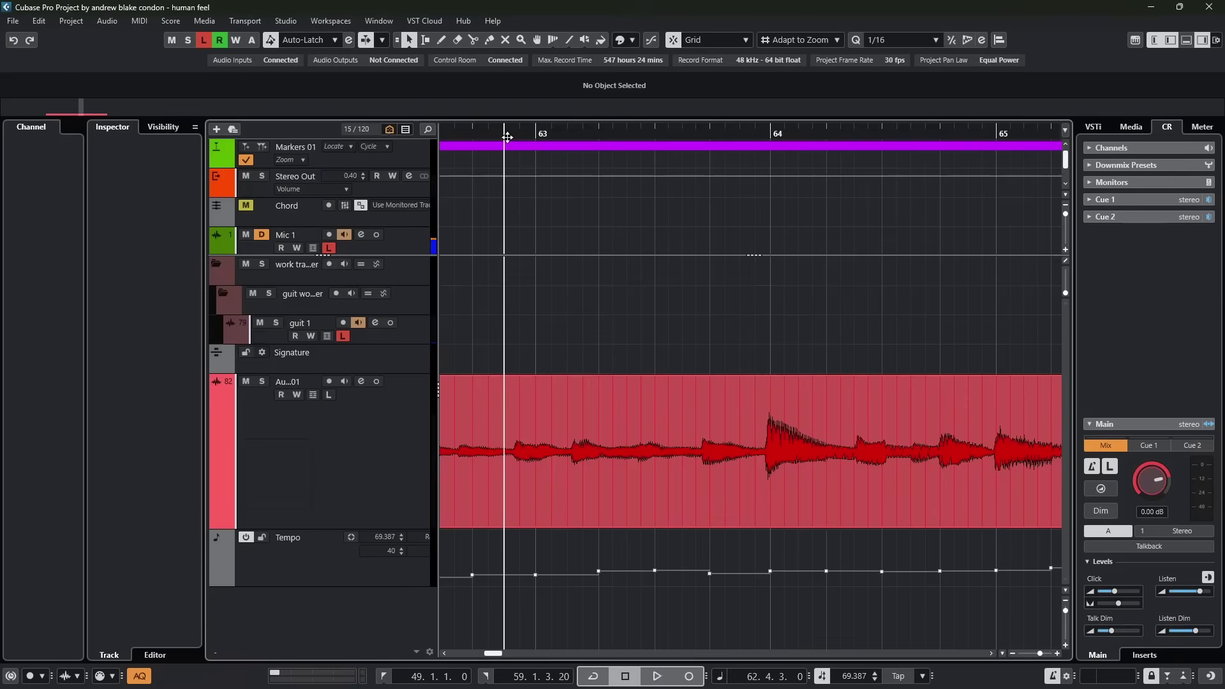
key(space)
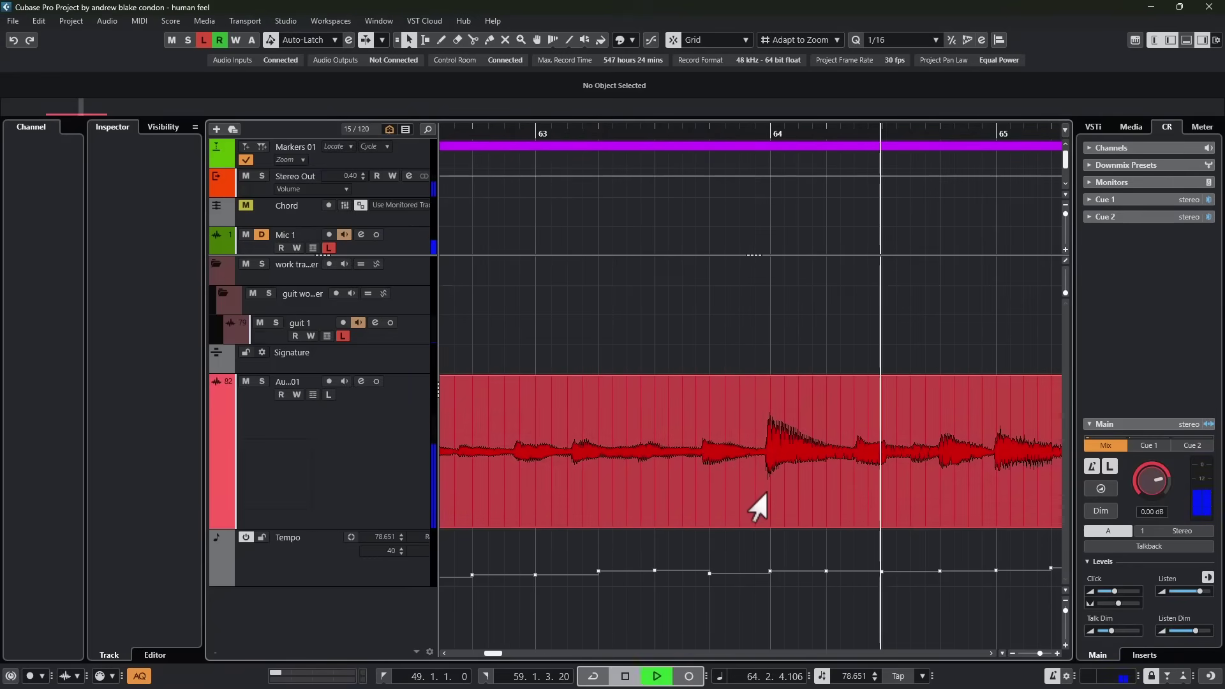
key(space)
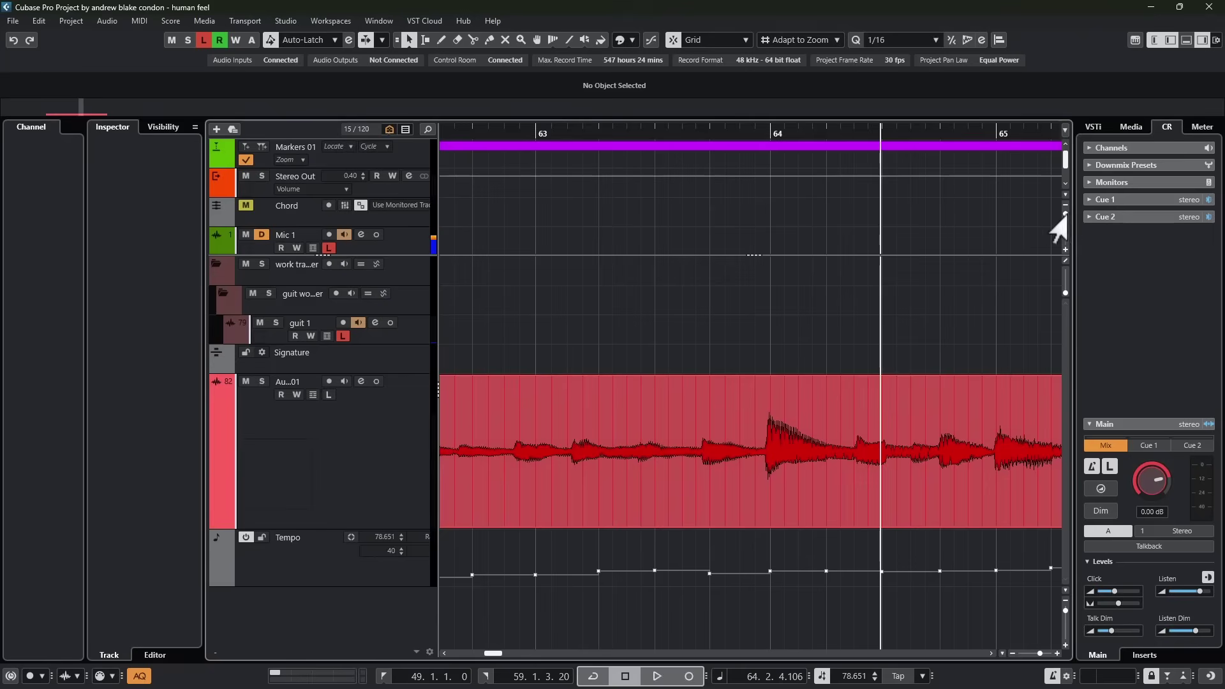
Enlarge the waveform, warp the tempo so bar 64 meets the strum, and replay from bar 62
drag(1065, 293, 1064, 289)
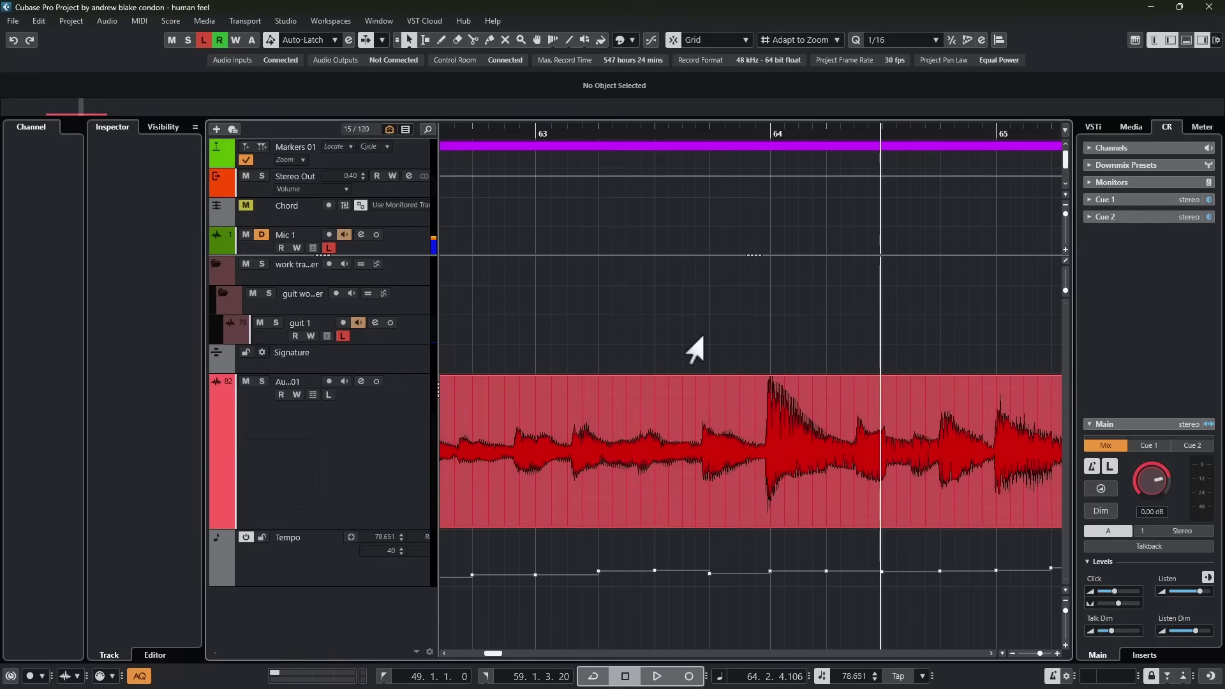
scroll(705, 398, up, 4)
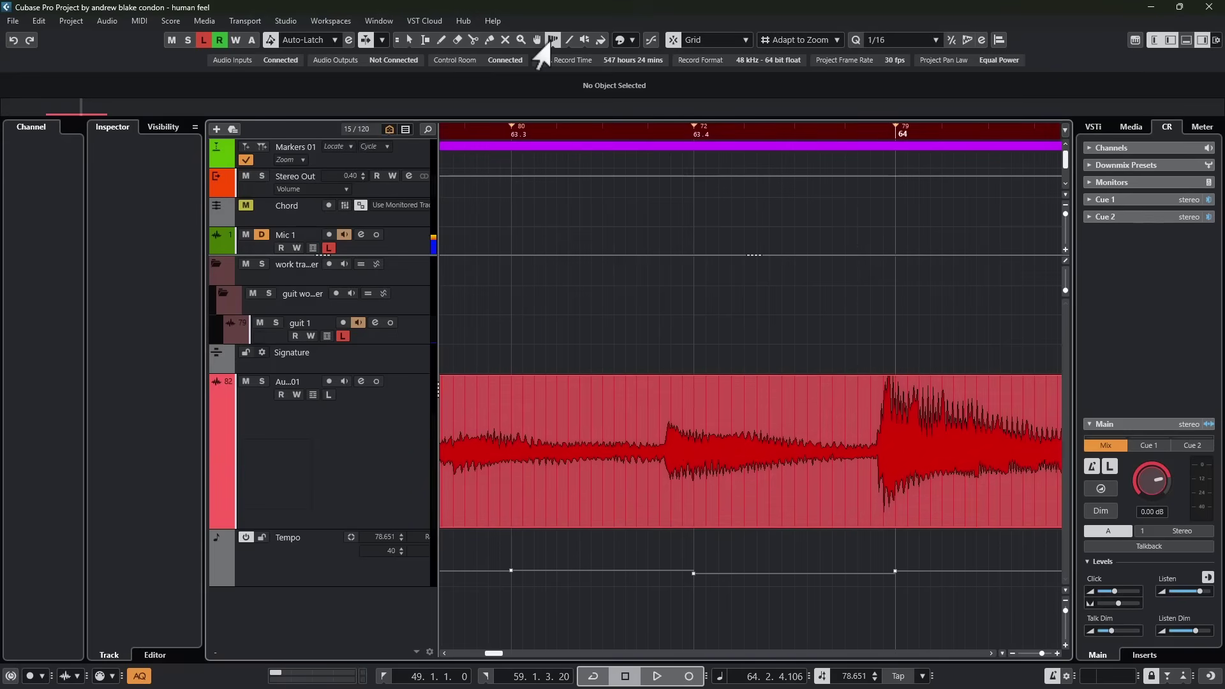
mouse_move(694, 572)
mouse_down()
mouse_move(664, 569)
mouse_move(738, 556)
mouse_move(692, 559)
mouse_up()
click(507, 133)
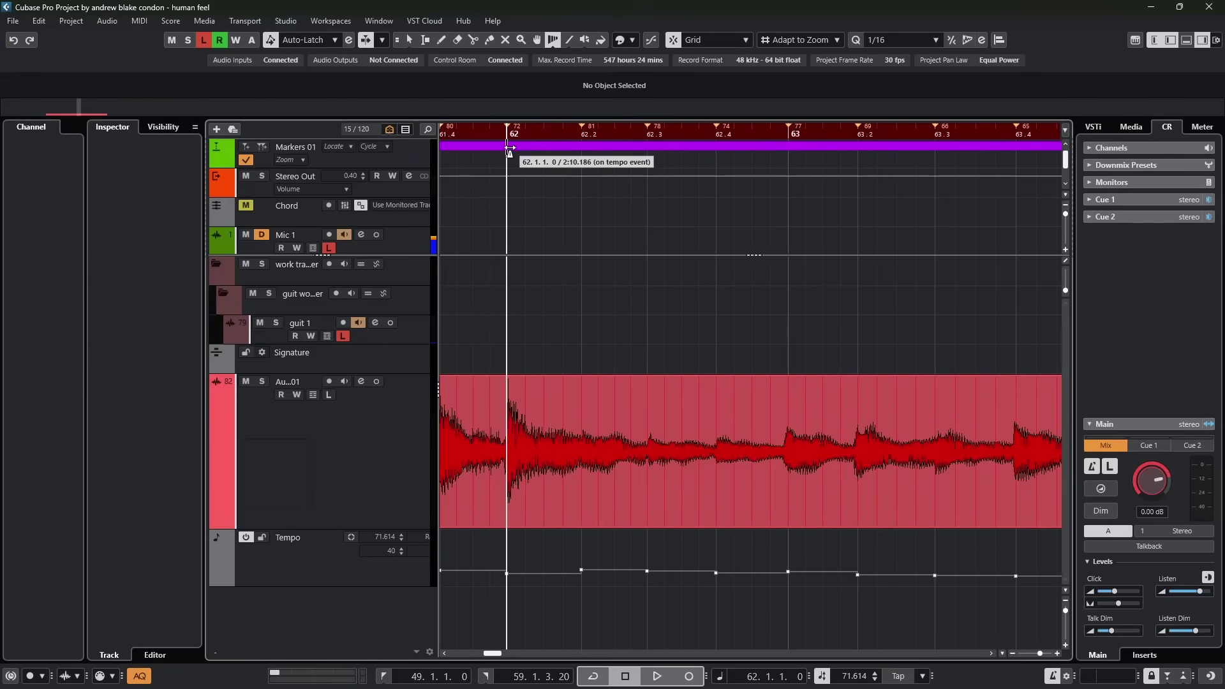
key(space)
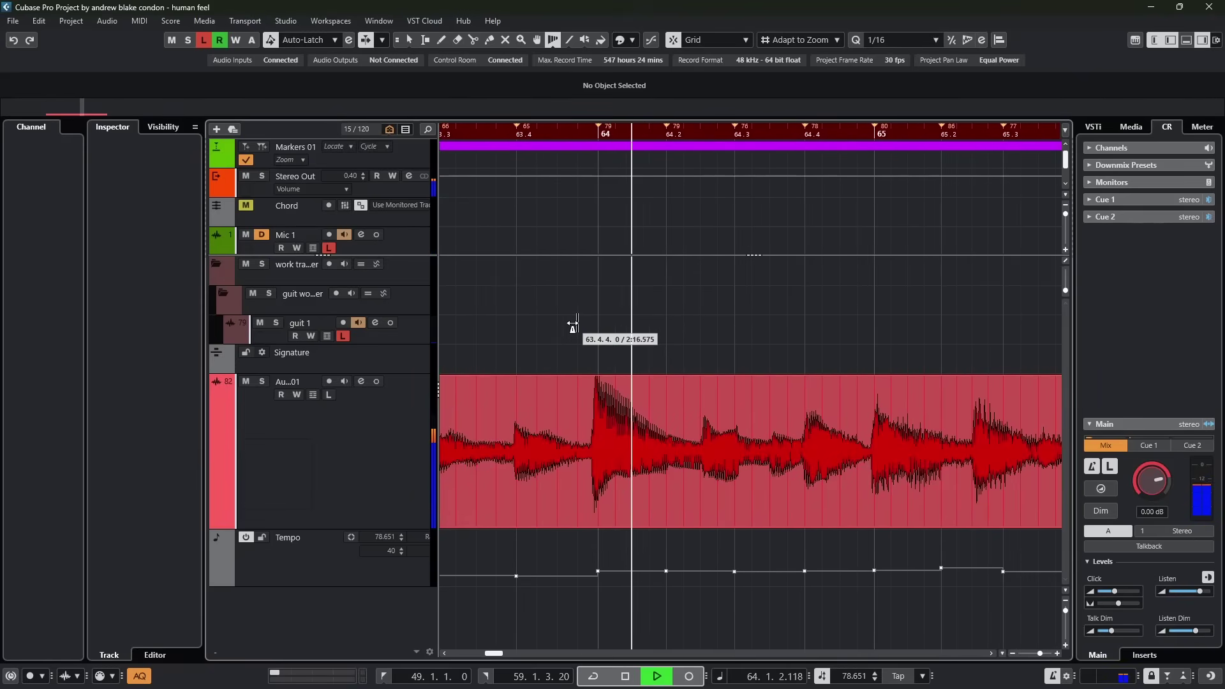
key(space)
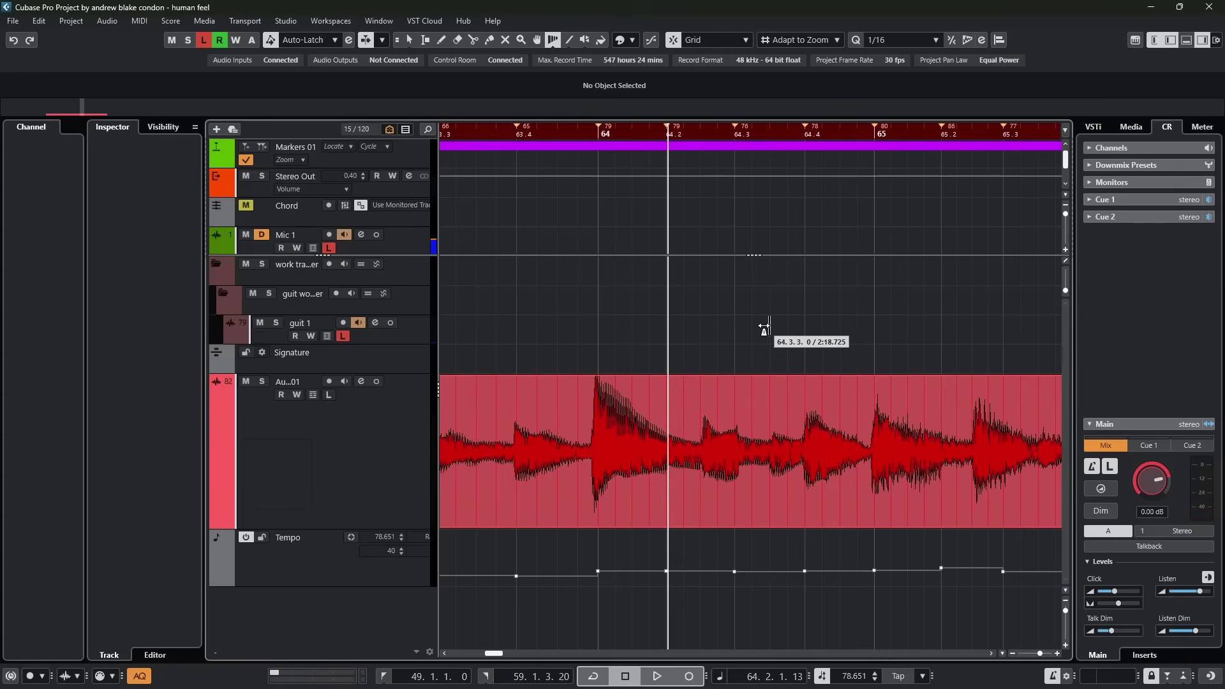
Audition the guitar from late in bar 74, then shift the bar 75 warp point later
scroll(774, 338, right, 10)
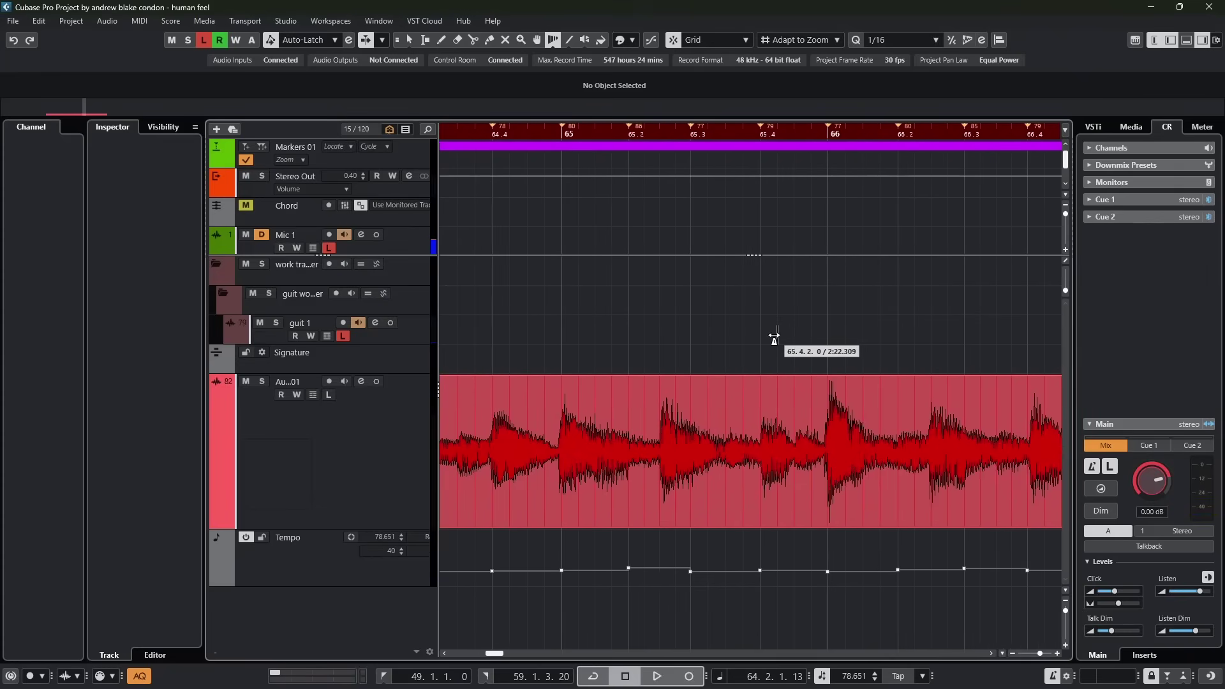
scroll(774, 338, right, 10)
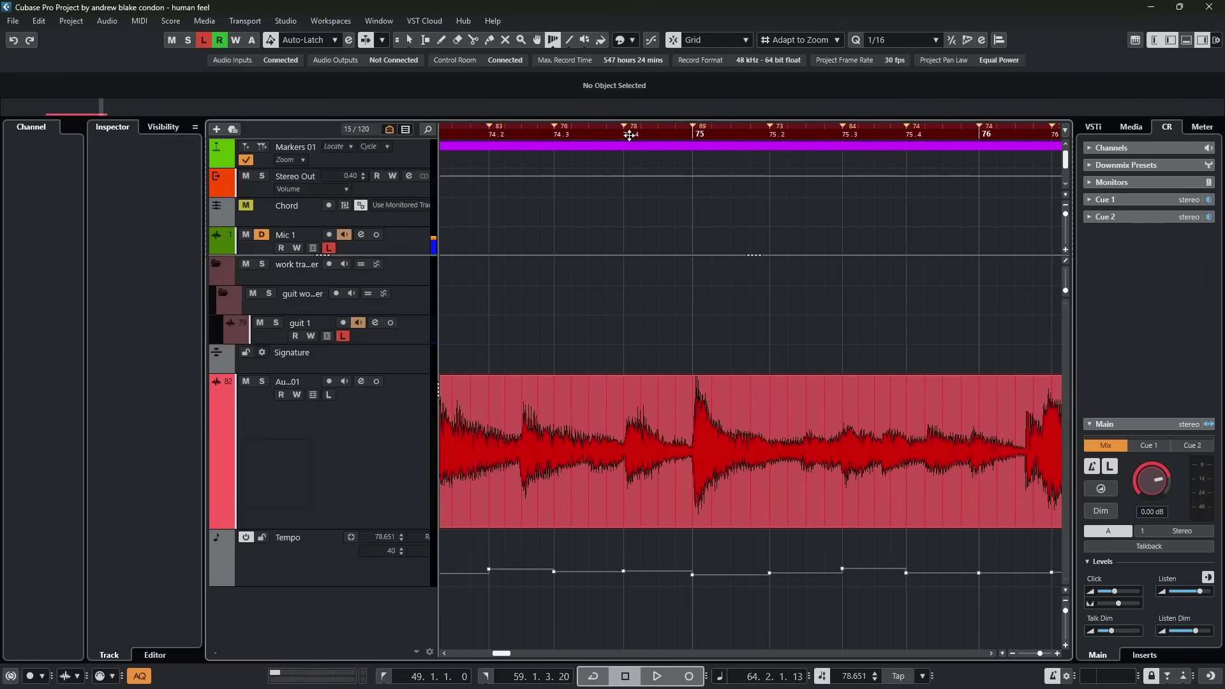
click(629, 135)
key(space)
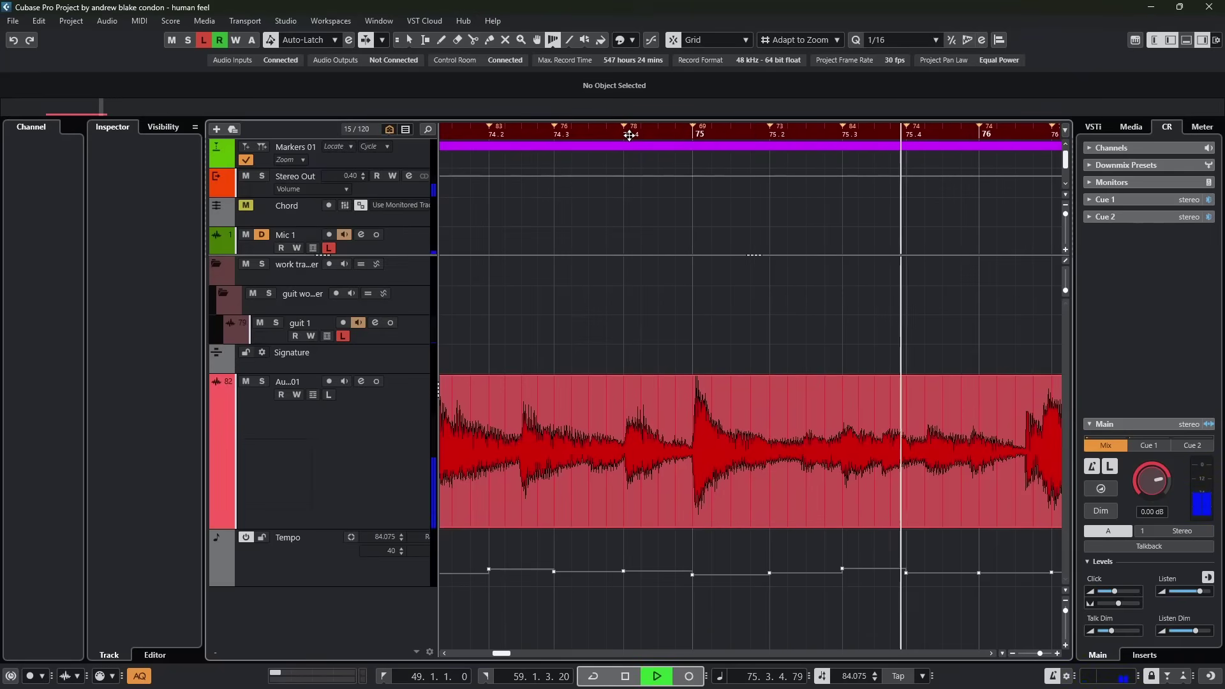
key(space)
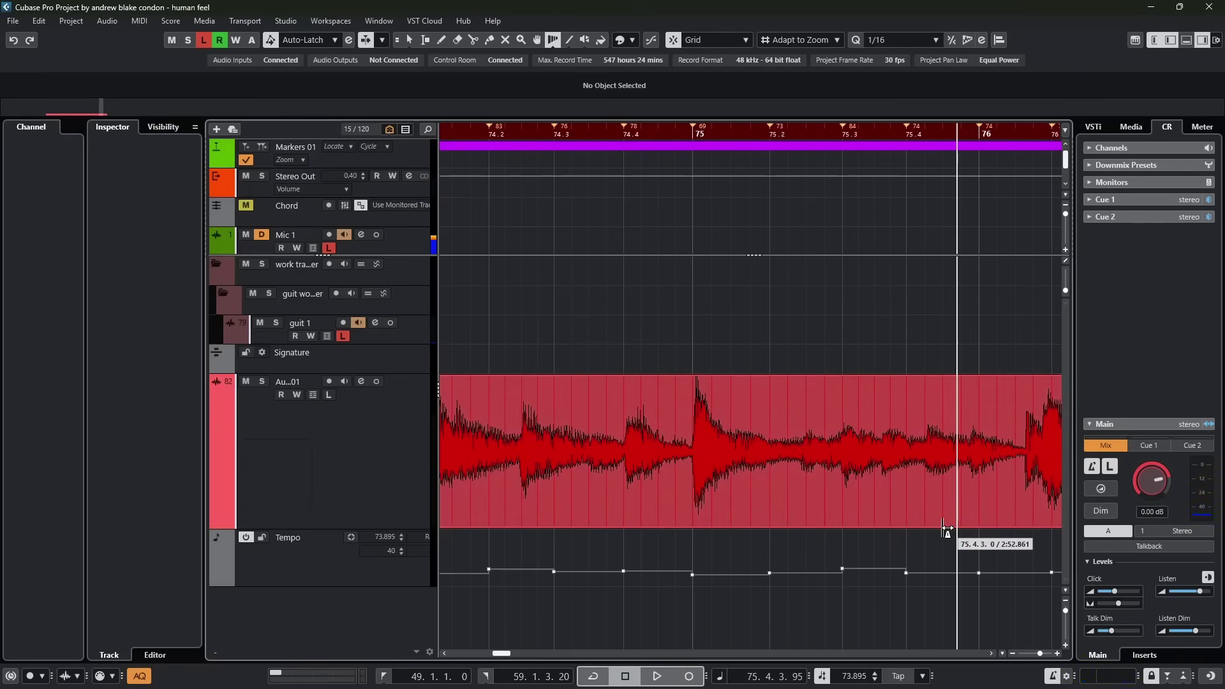
drag(905, 572, 931, 552)
drag(805, 510, 694, 511)
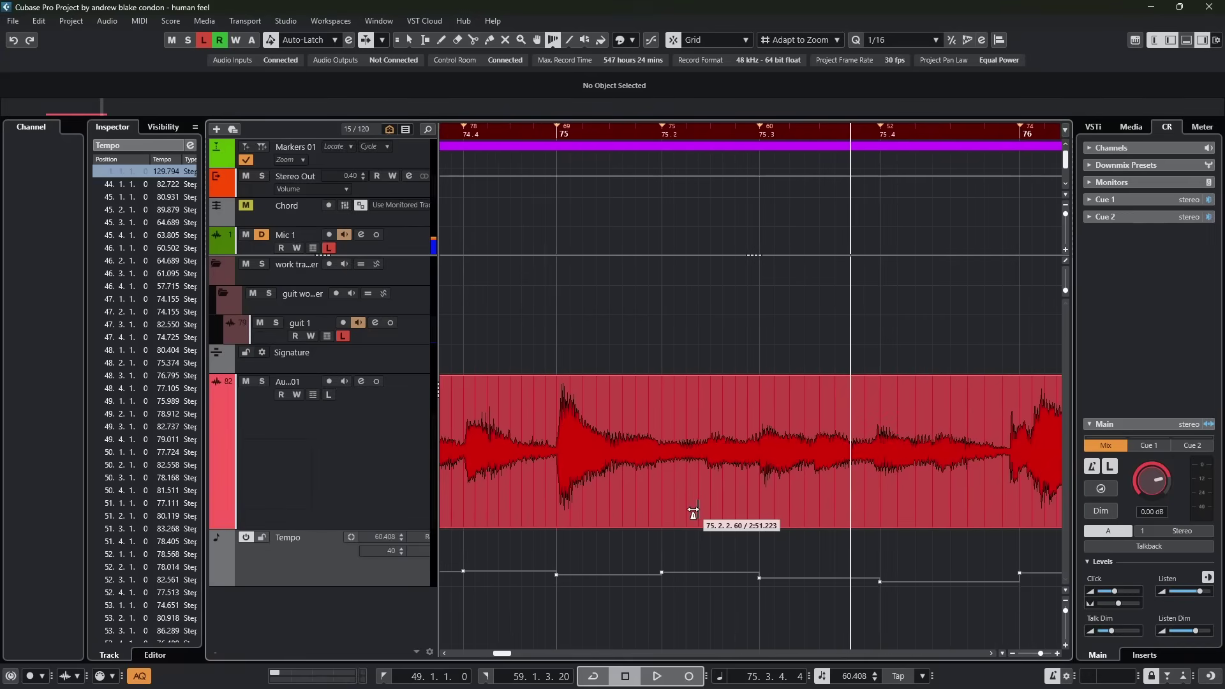
Select the bar 75 guitar range and time-warp its tempo event from 60.408 to 70.431 BPM
key(2)
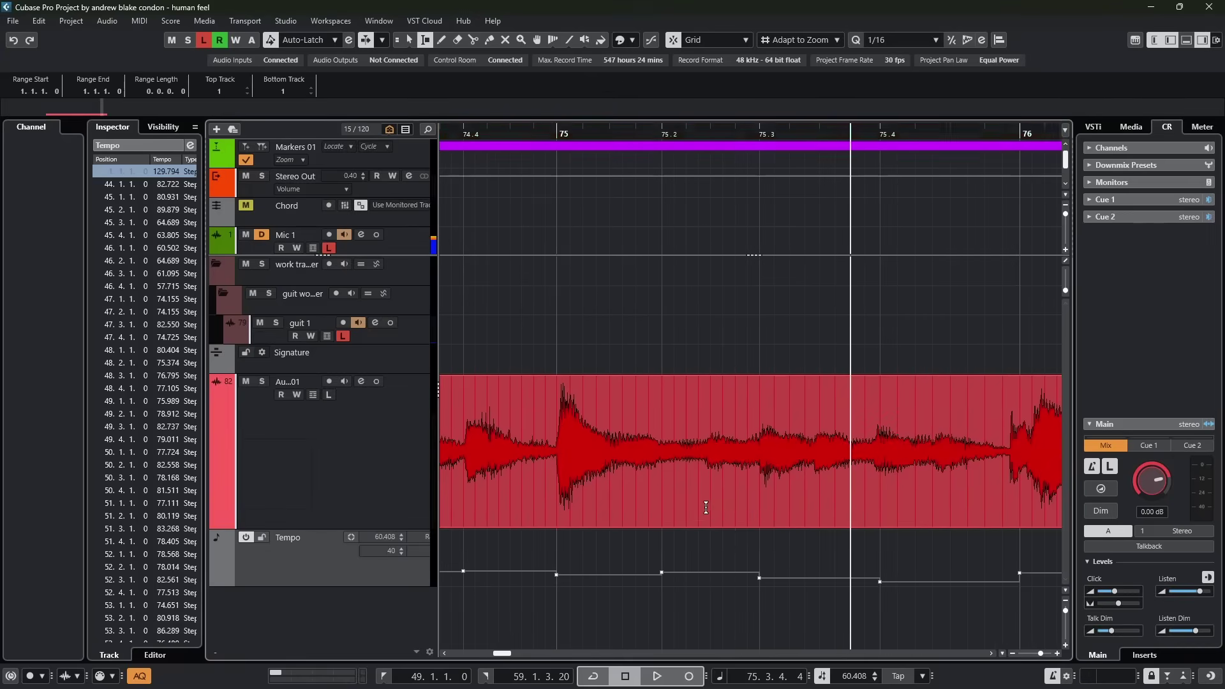
drag(708, 450, 860, 450)
right_click(740, 622)
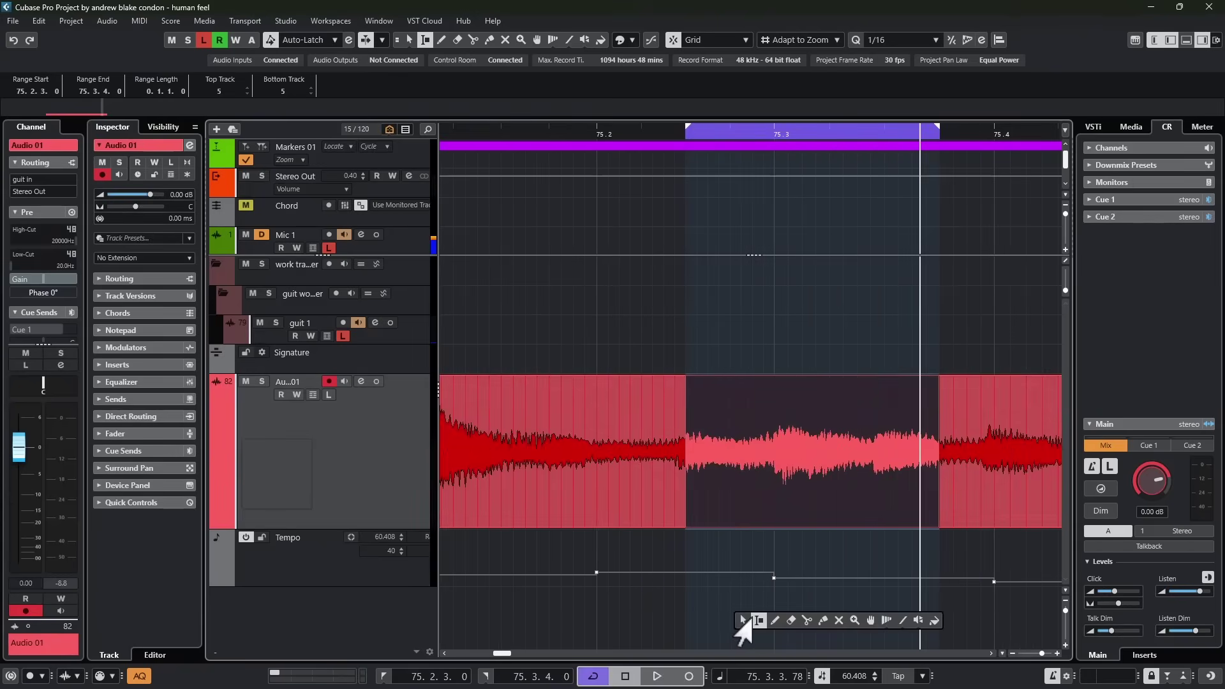
click(886, 620)
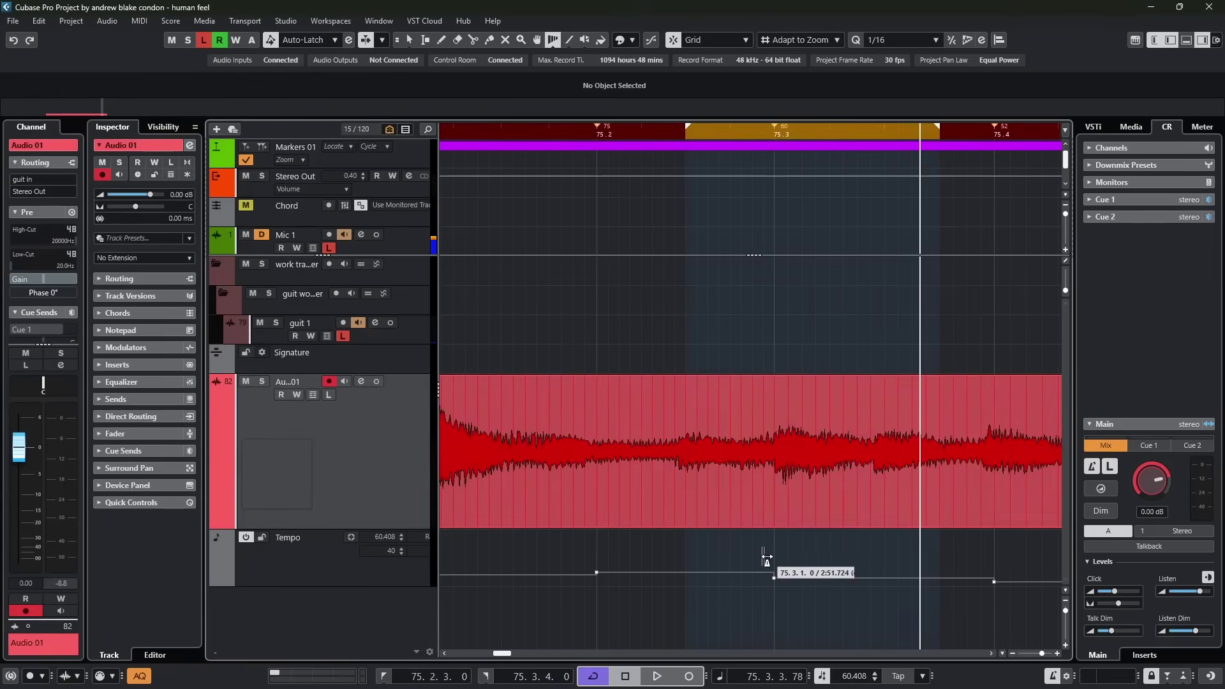
key(space)
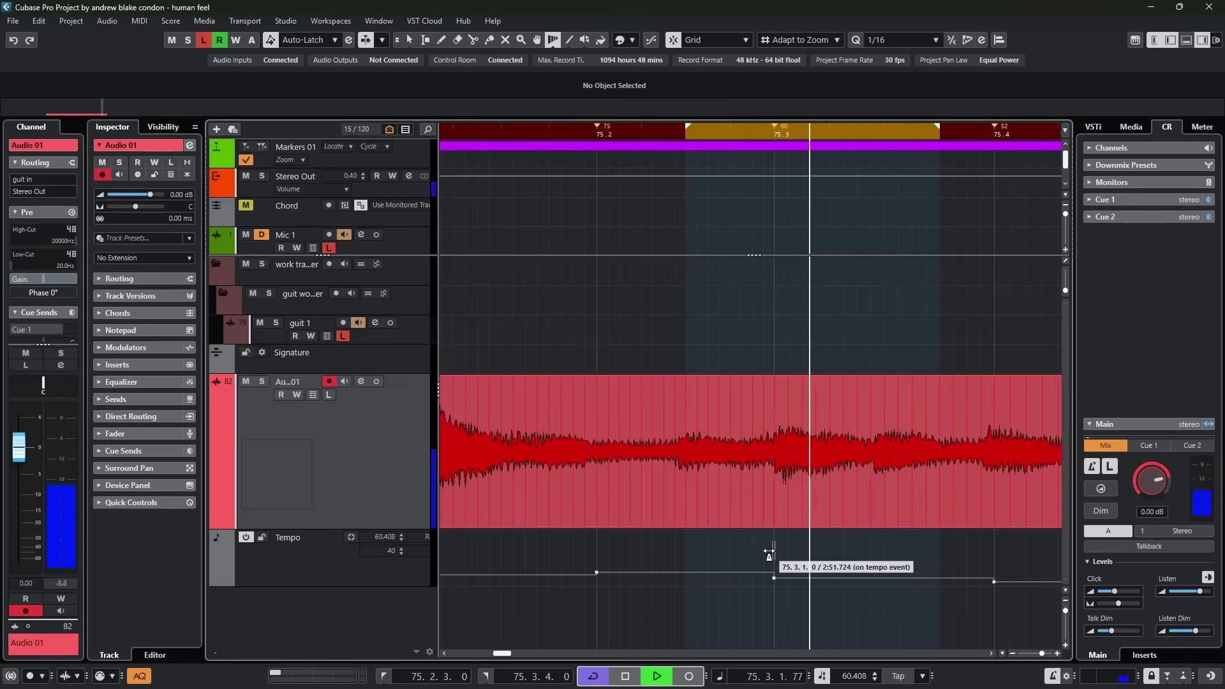
drag(770, 552, 781, 556)
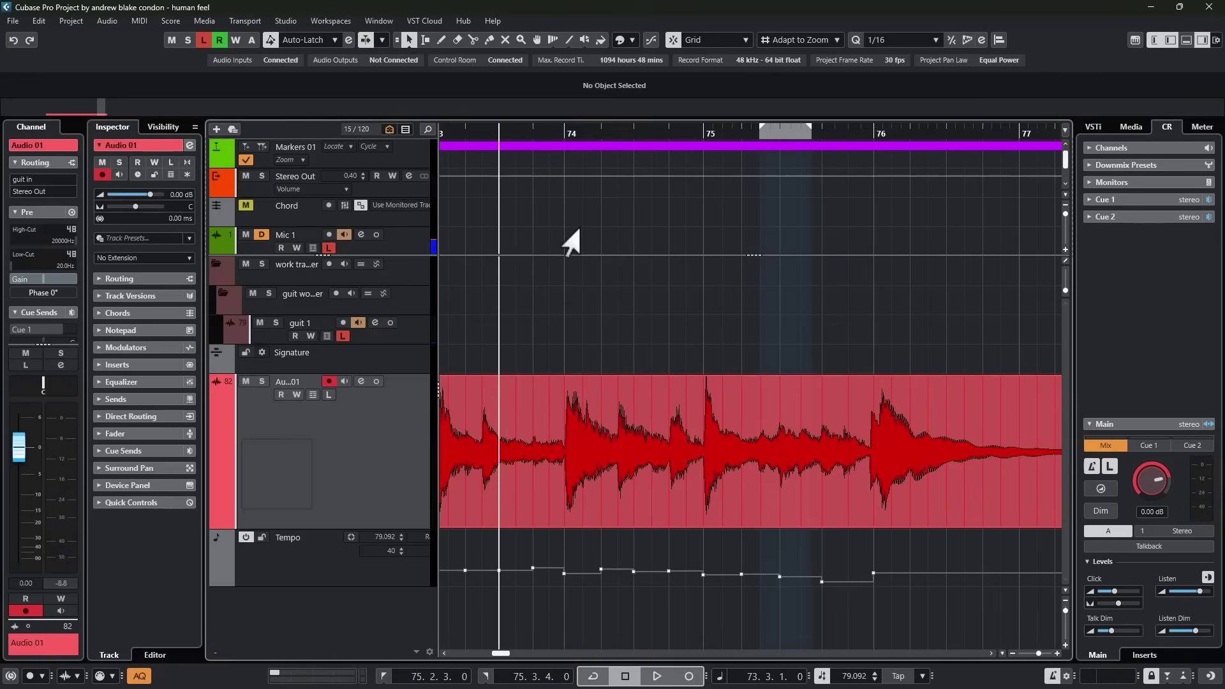
Play back to check the new tempo, then select the Chord track and the guit 2_02 event
key(space)
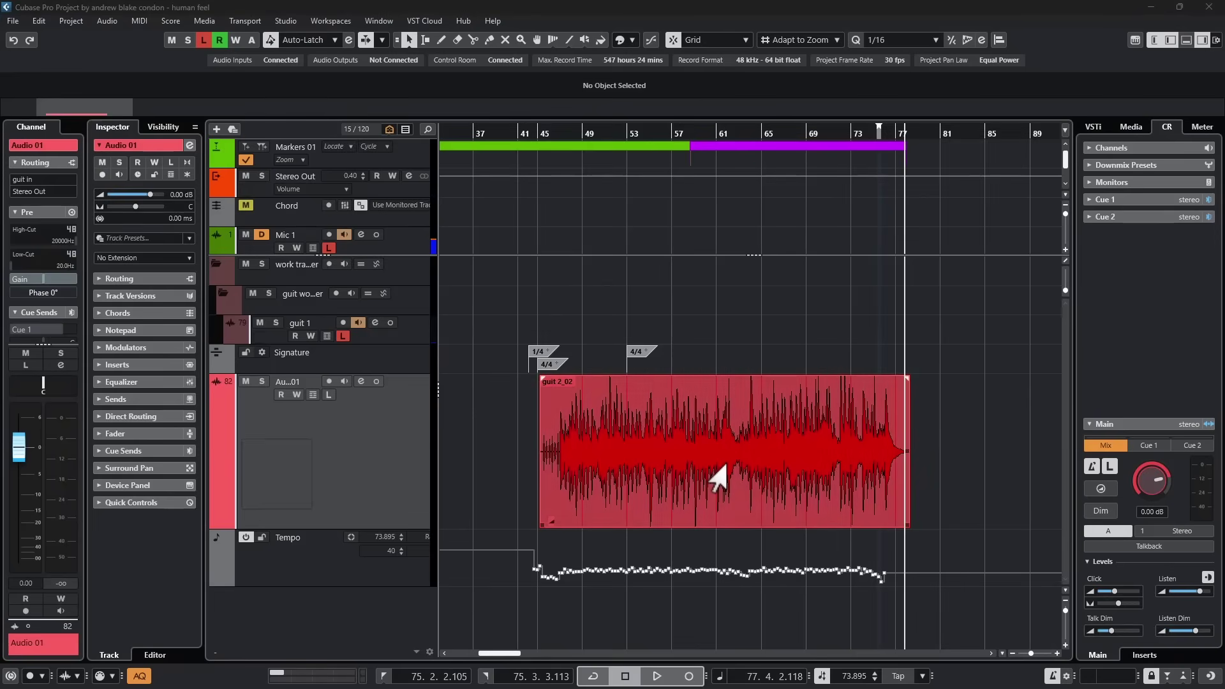
click(401, 222)
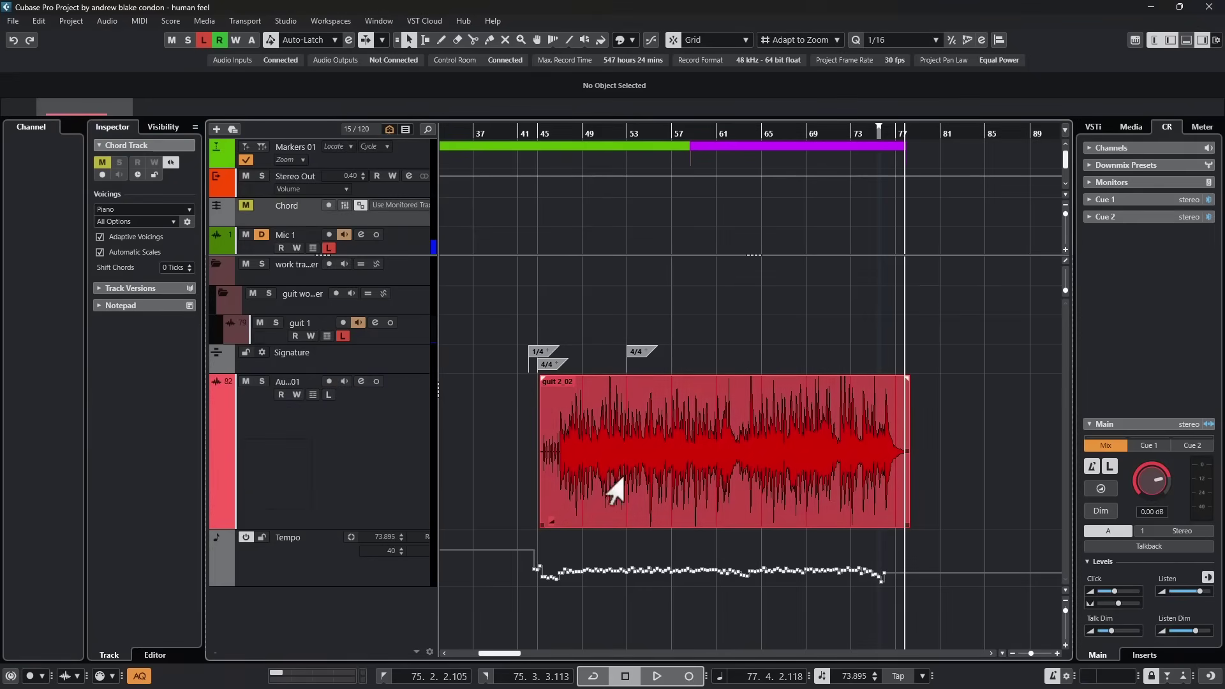
click(640, 472)
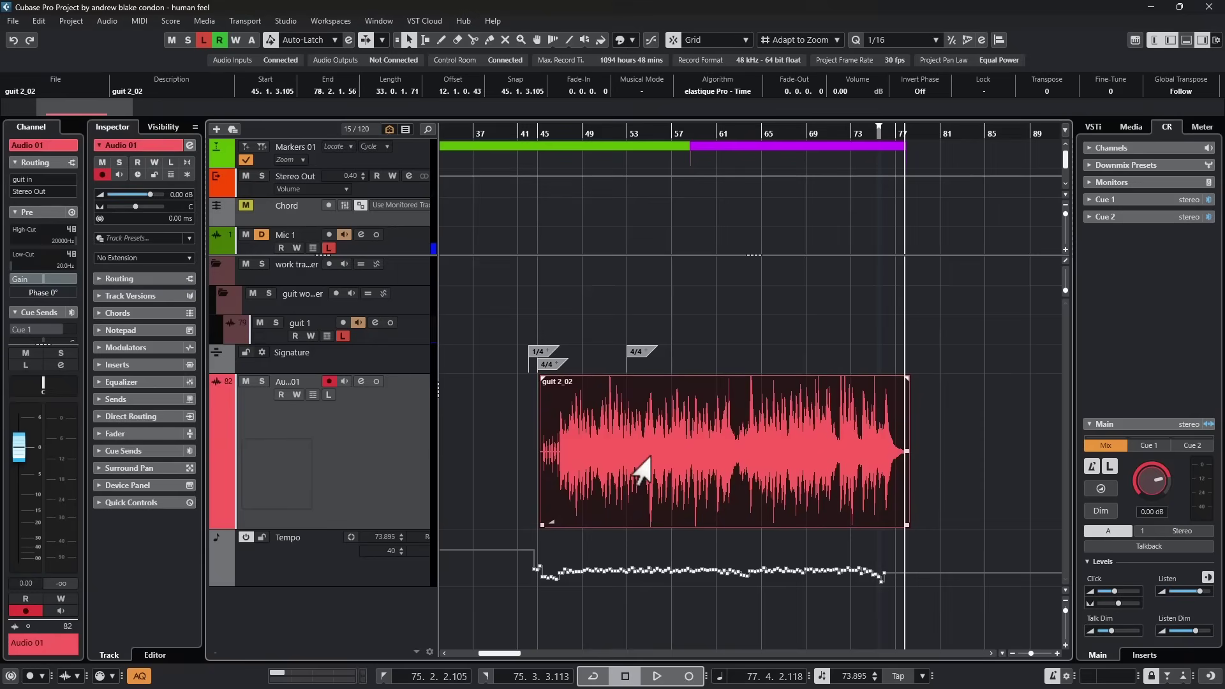
Drop guit 2_02 onto the Chord track and browse the detected G, D, C, Emin and Bmin chords
drag(637, 462, 643, 211)
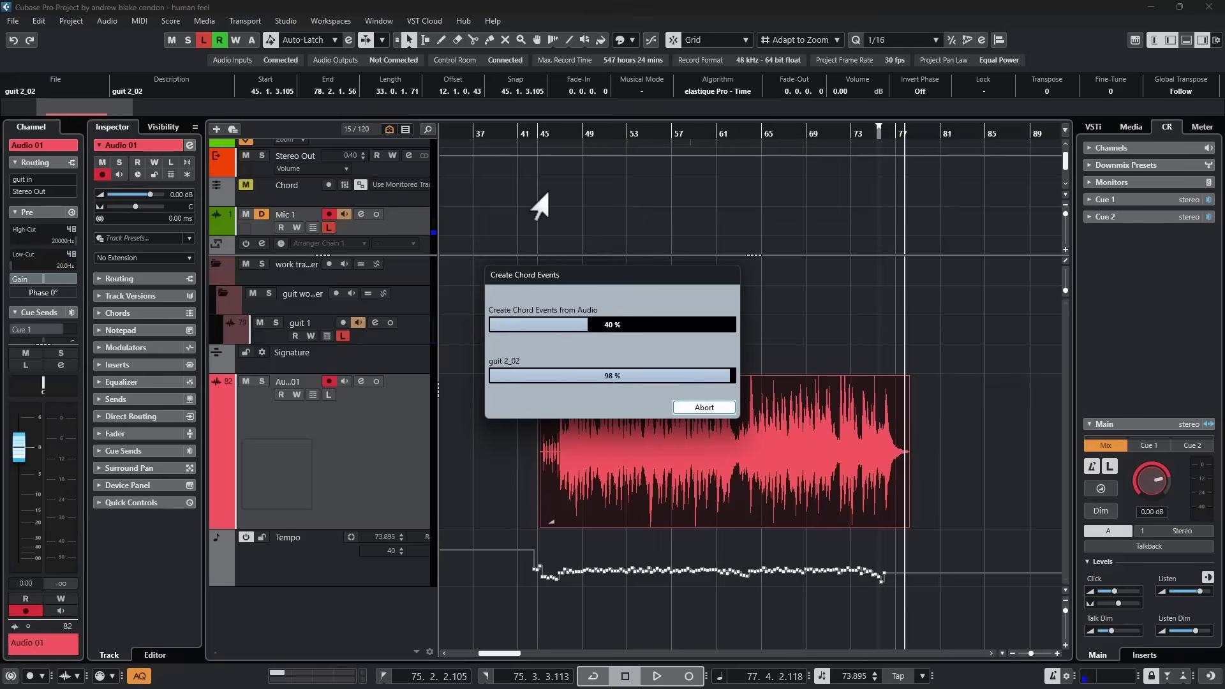
scroll(592, 226, up, 3)
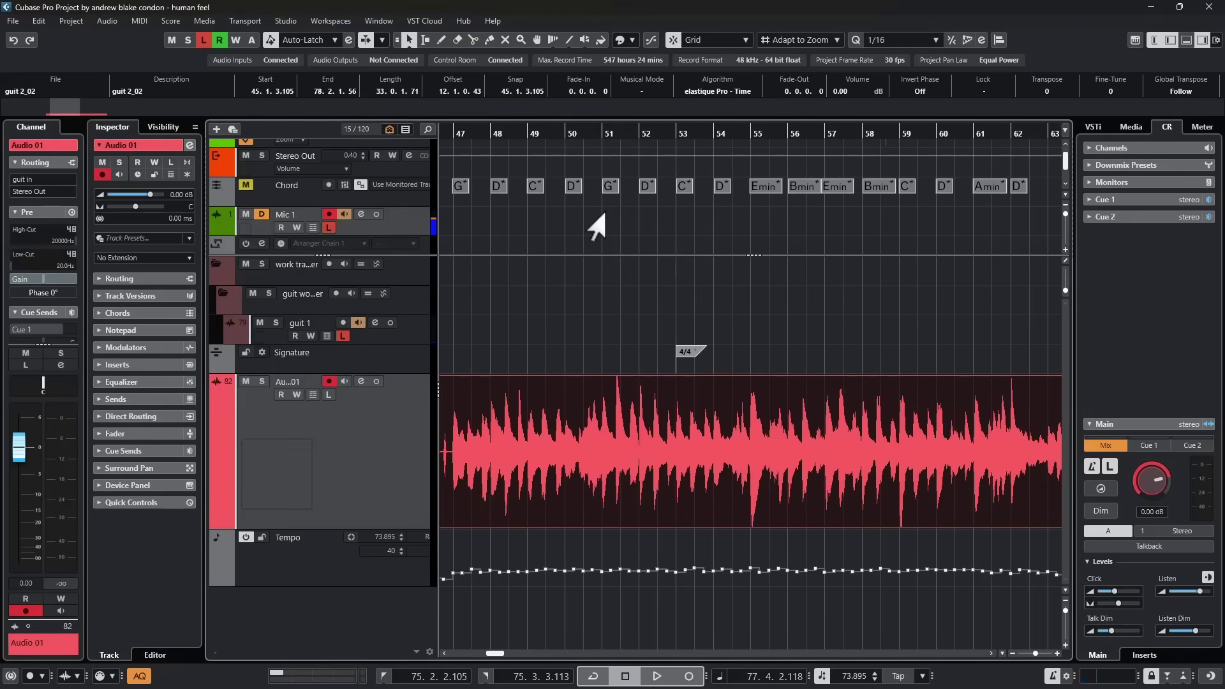
scroll(596, 227, left, 5)
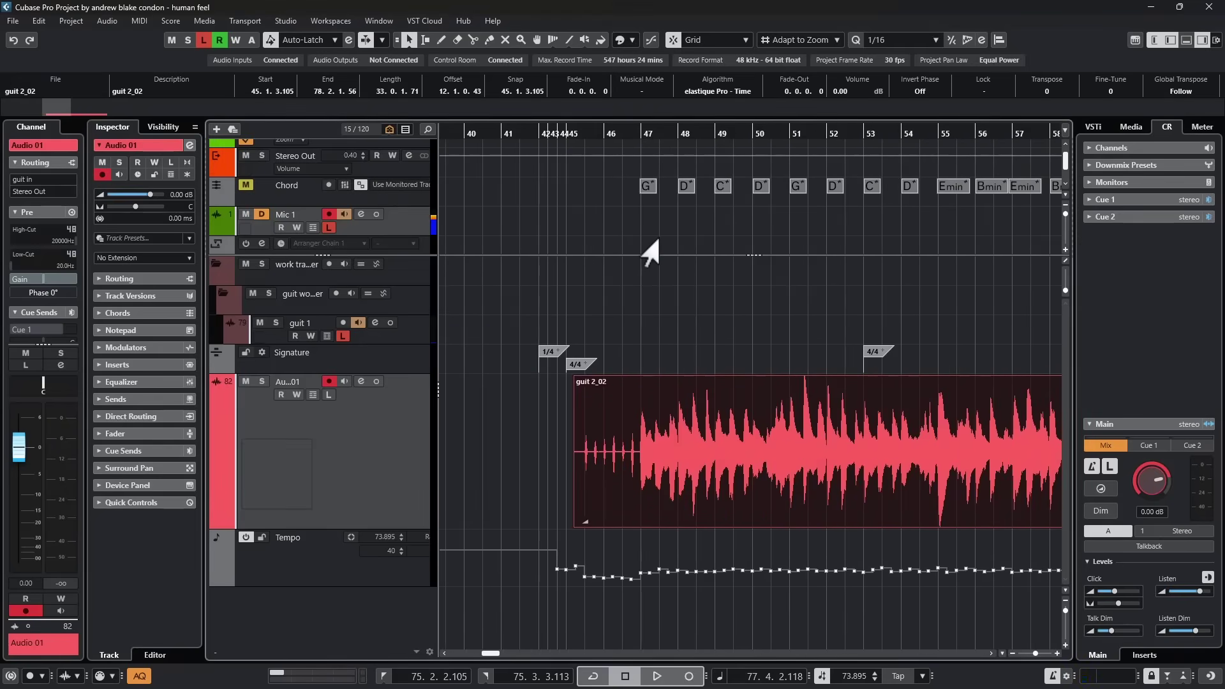
scroll(662, 240, up, 3)
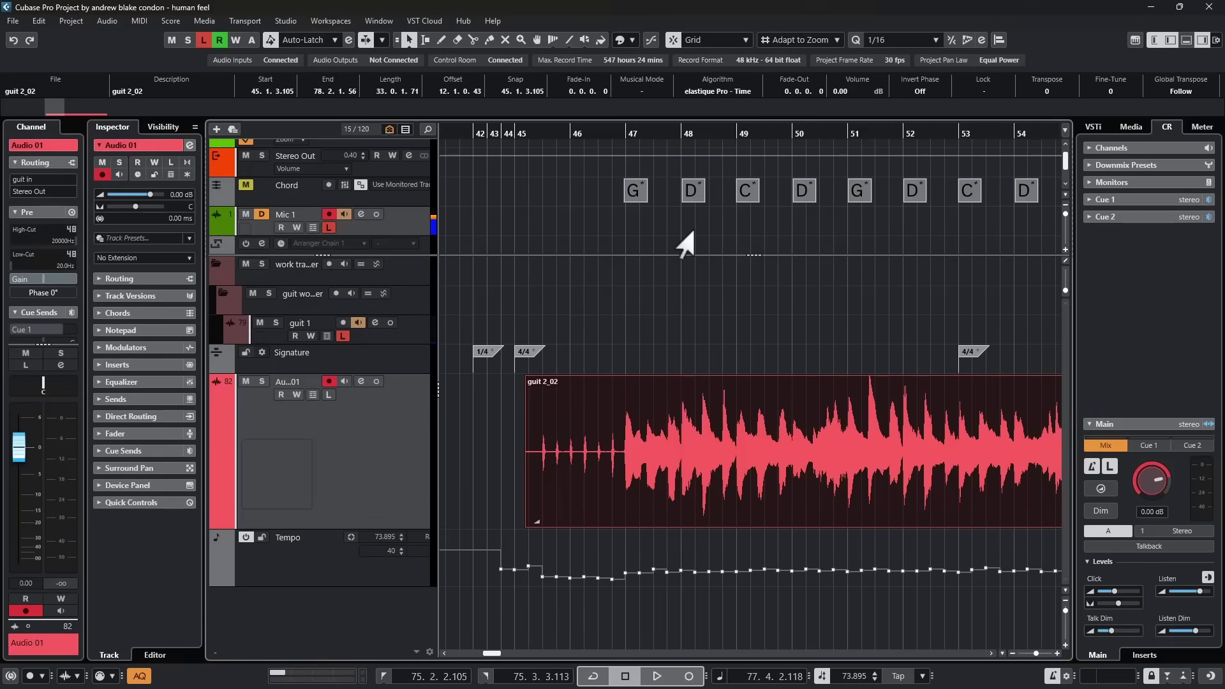
scroll(684, 243, right, 5)
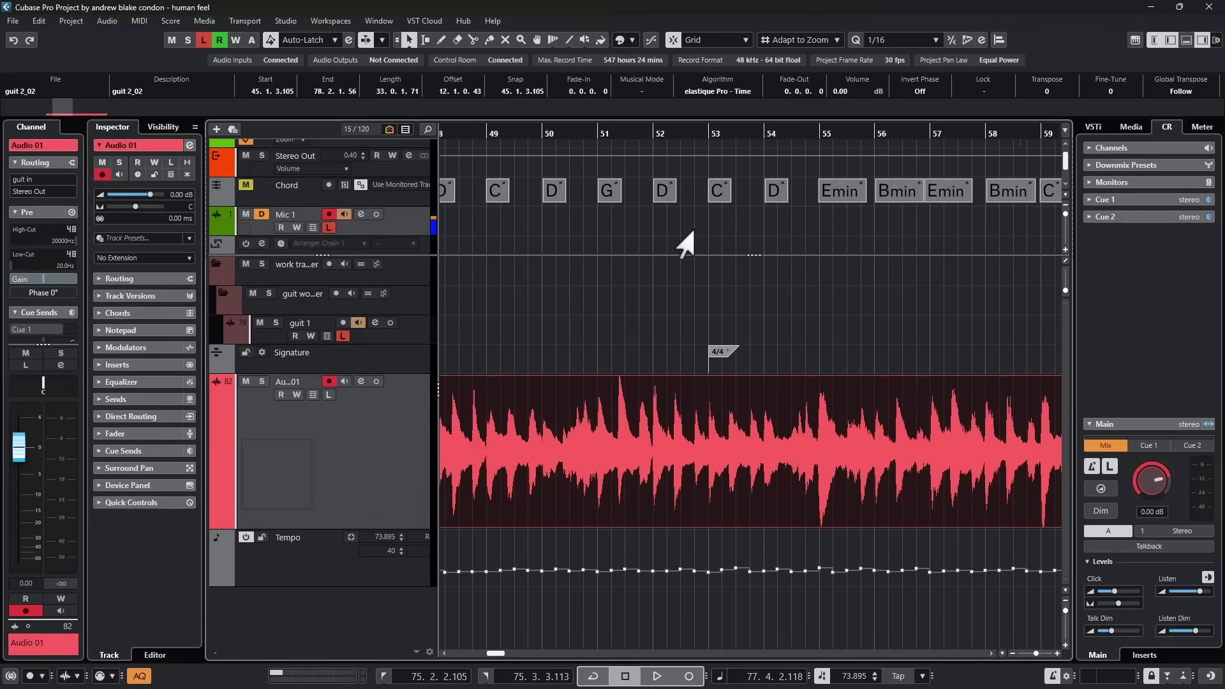
scroll(685, 243, right, 10)
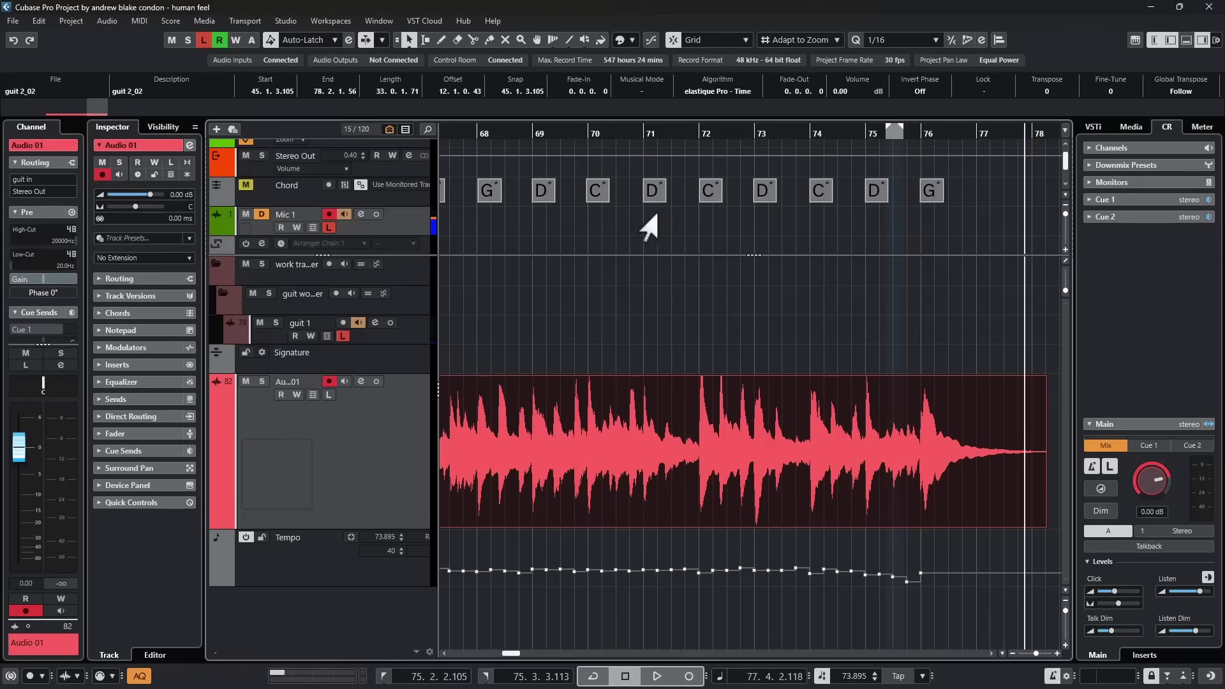
scroll(662, 230, up, 8)
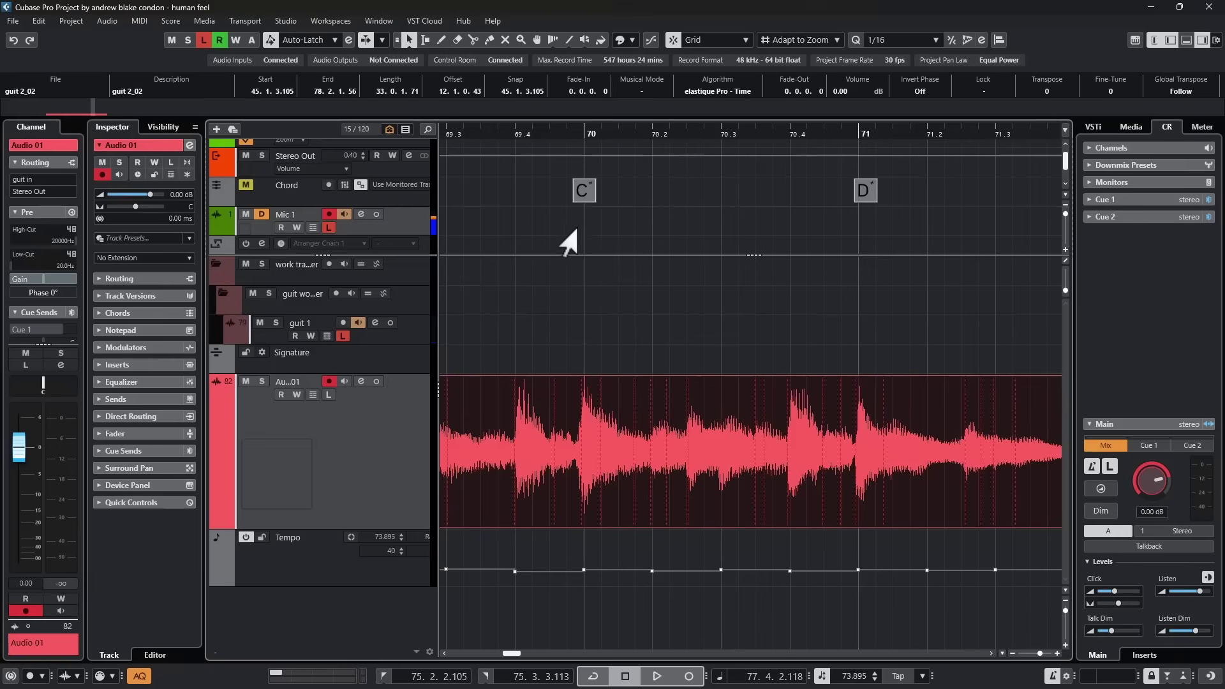
Select all Chord track events and quantize them to 1/8, so the first chord starts at 47.1.1.0
scroll(571, 230, down, 5)
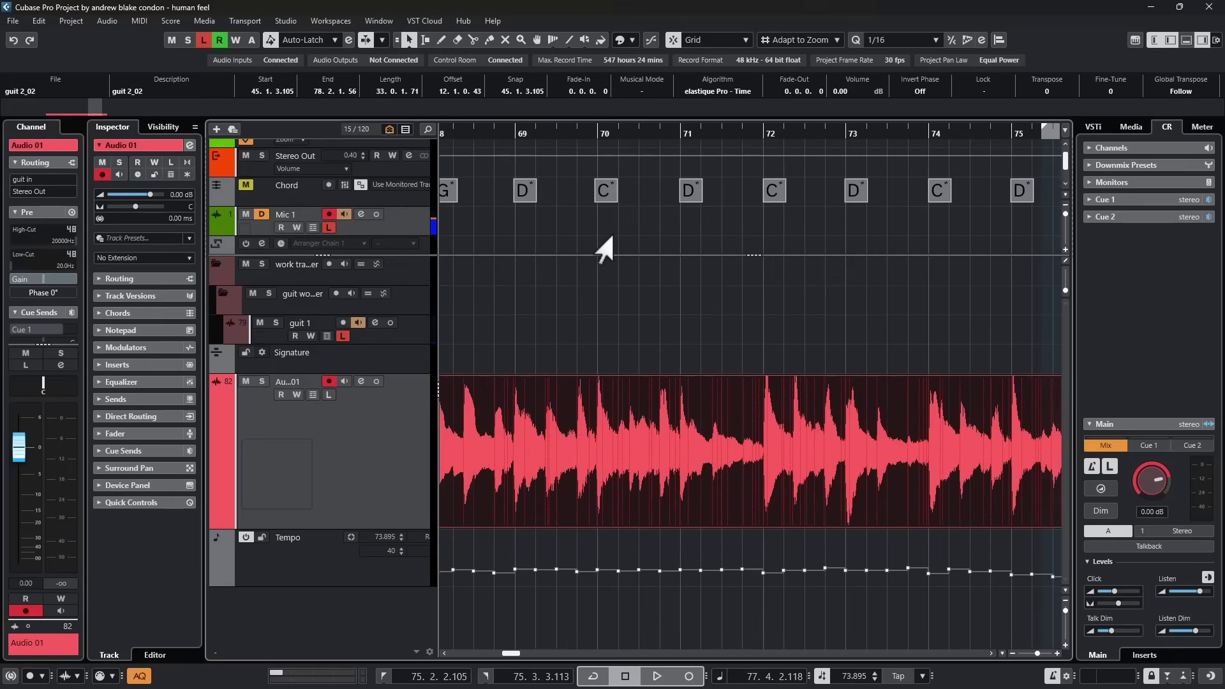
scroll(603, 243, down, 5)
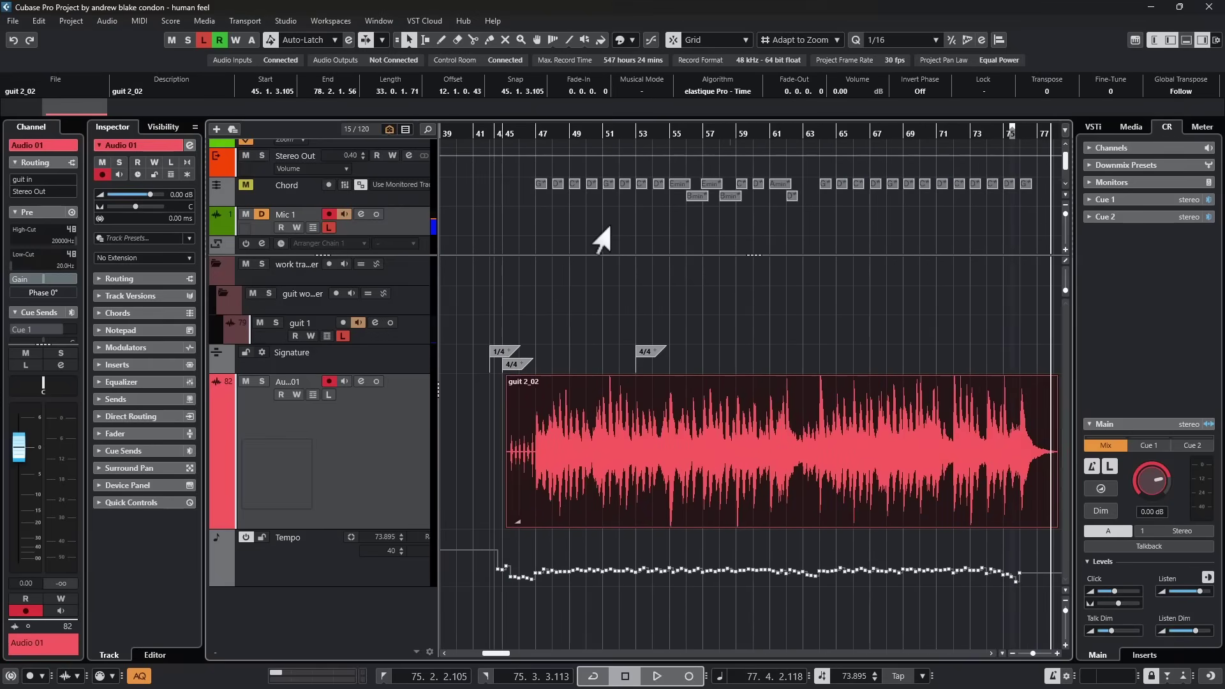
click(406, 198)
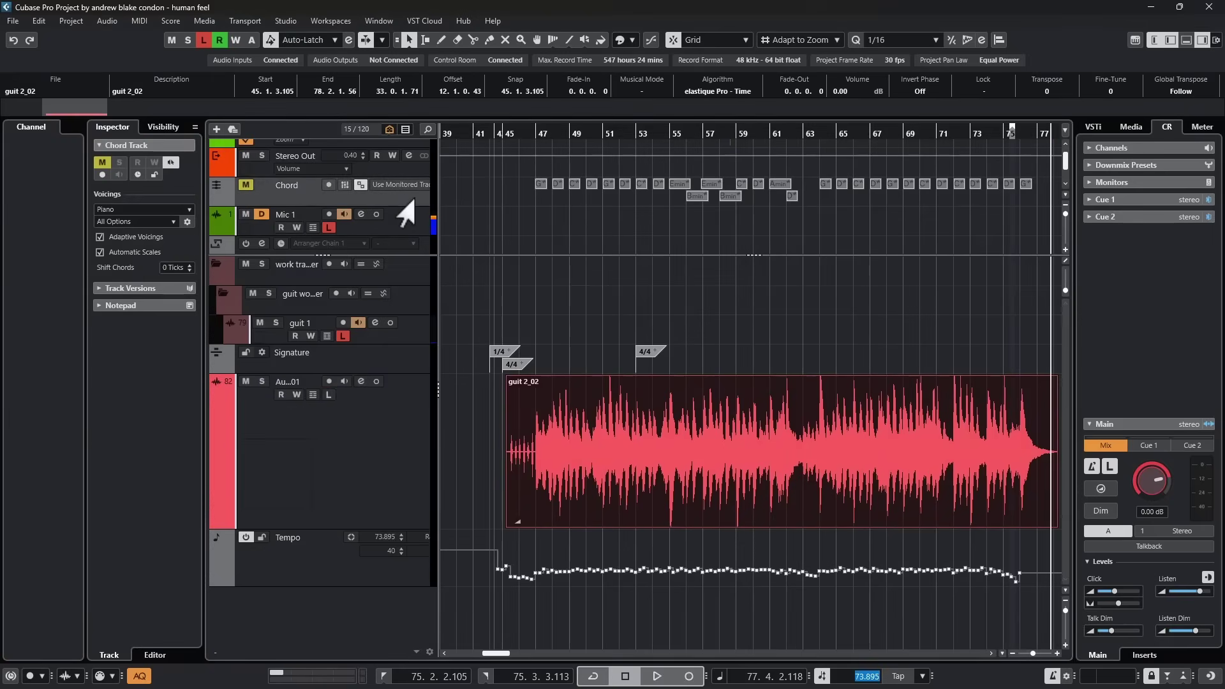
right_click(411, 199)
click(596, 210)
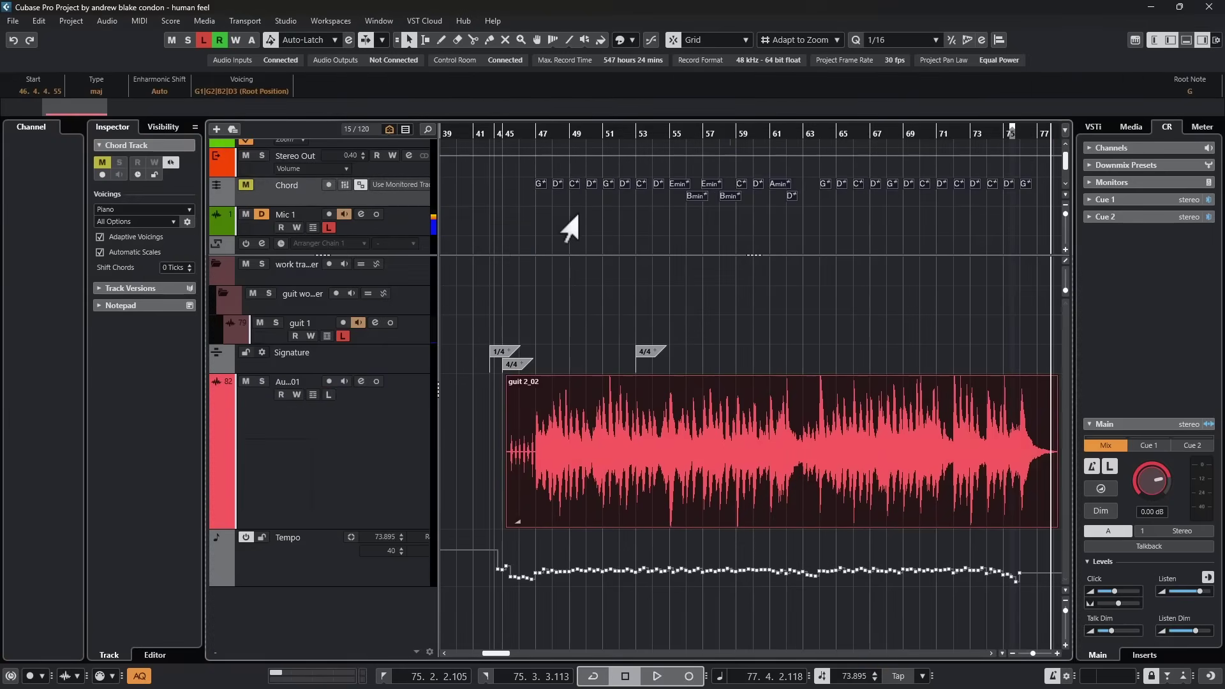
key(h)
key(h)
key(h)
scroll(889, 39, up, 1)
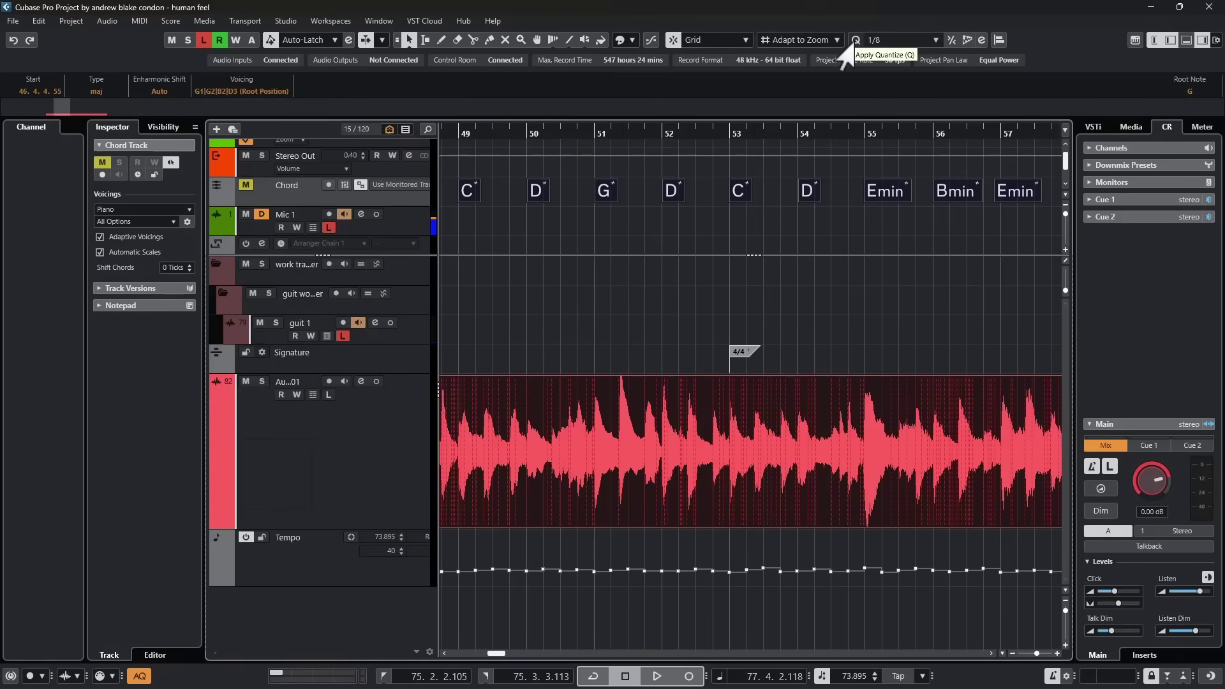
click(853, 42)
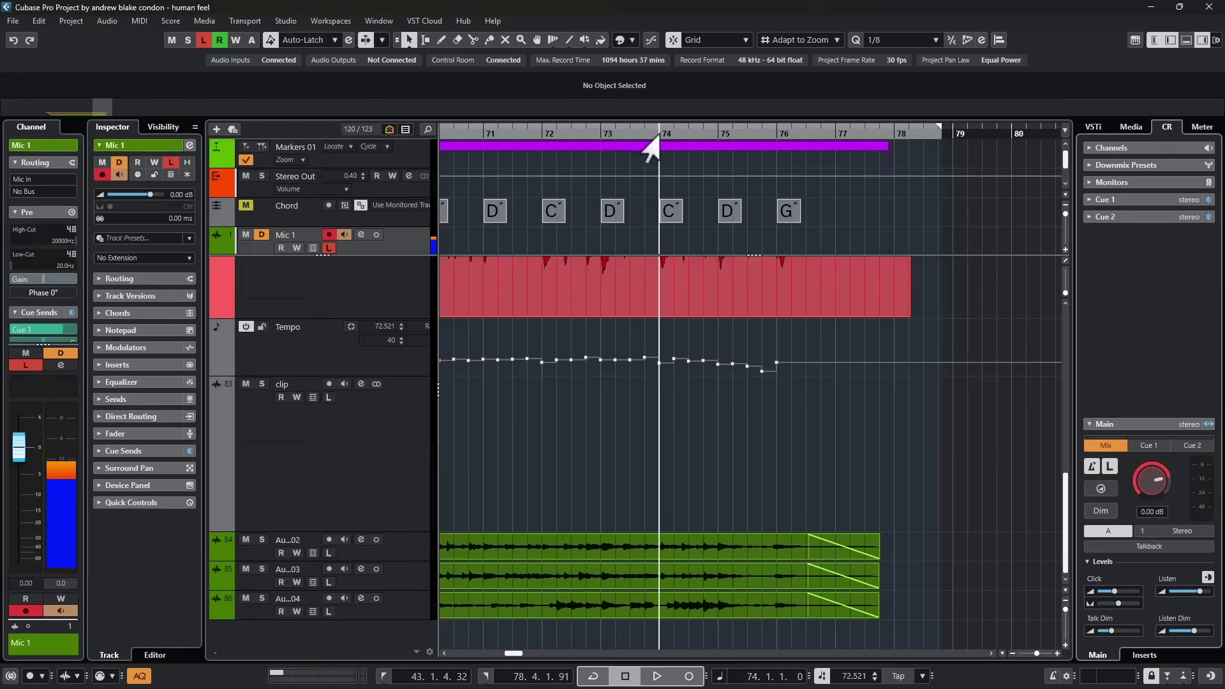
Play the arrangement, stop near bar 48.4.4, and close the Bass Key Editor
key(space)
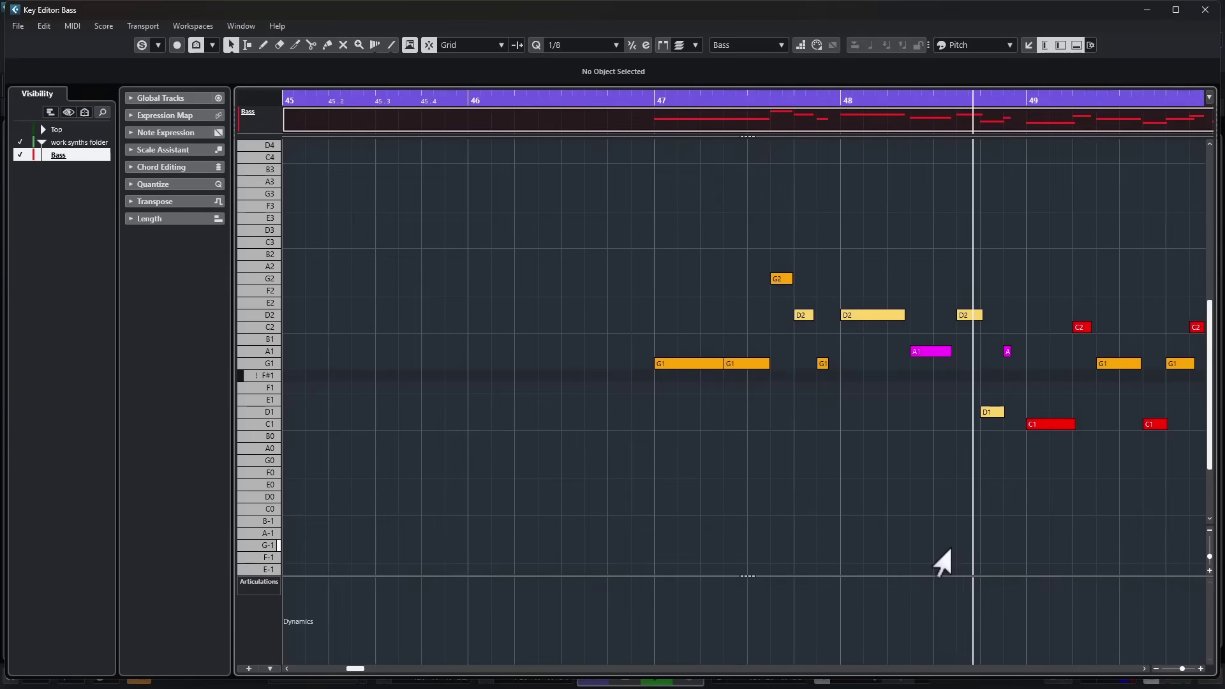
key(space)
key(ctrl+w)
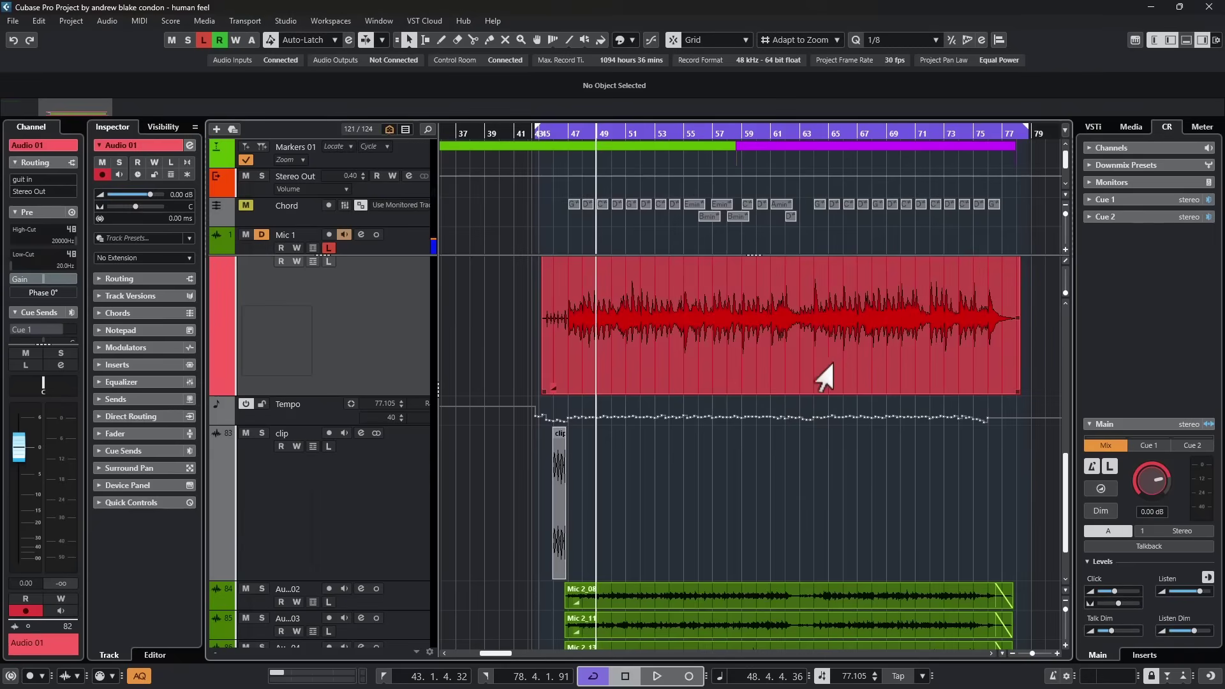
scroll(775, 376, up, 6)
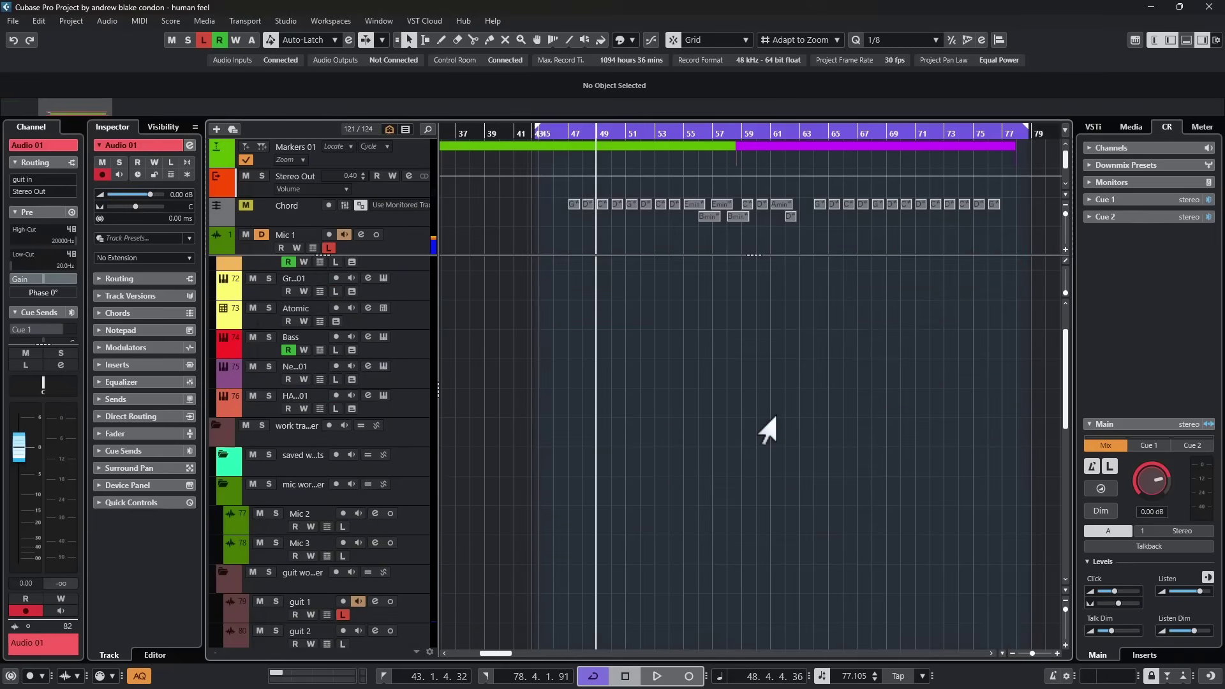
scroll(767, 430, down, 6)
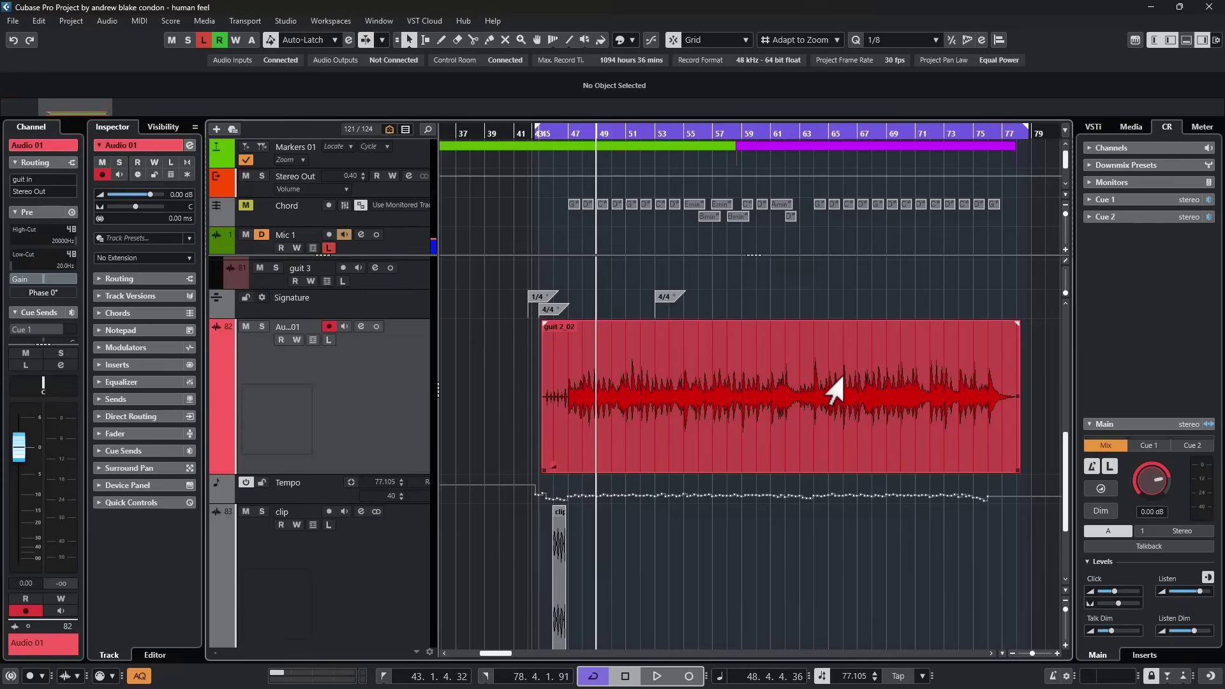
scroll(823, 414, up, 3)
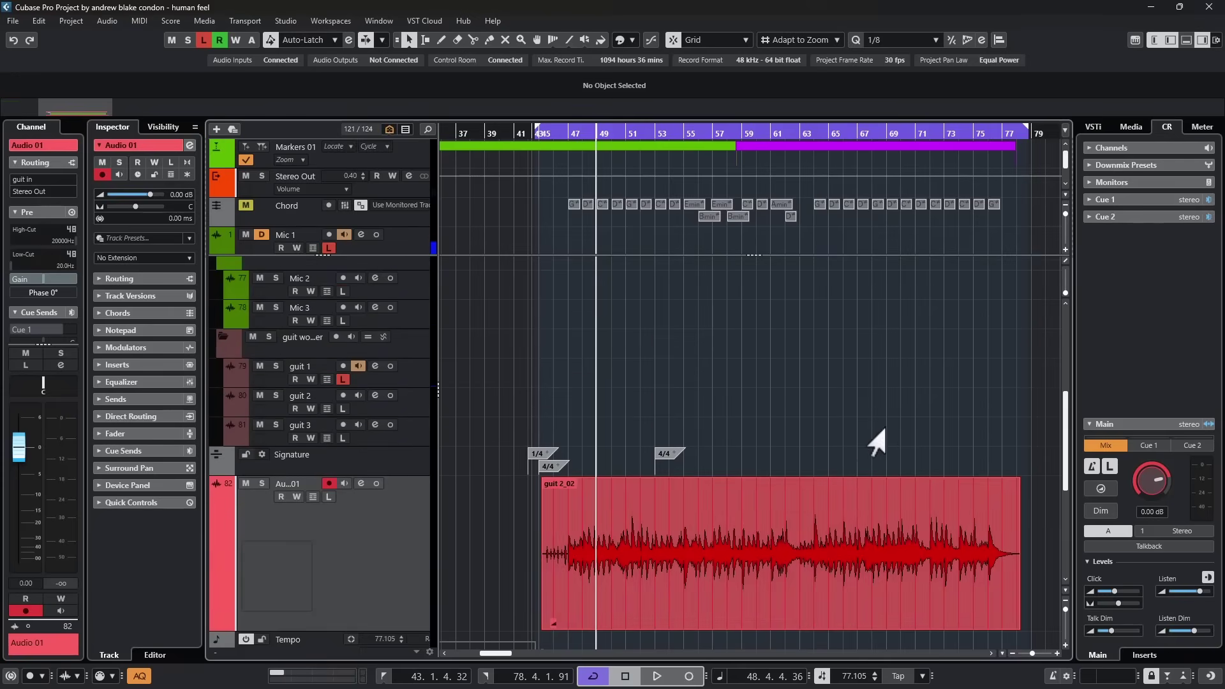
scroll(868, 456, up, 3)
Move the four HALion Sonic parts onto the string tracks and open them in the Key Editor
click(418, 335)
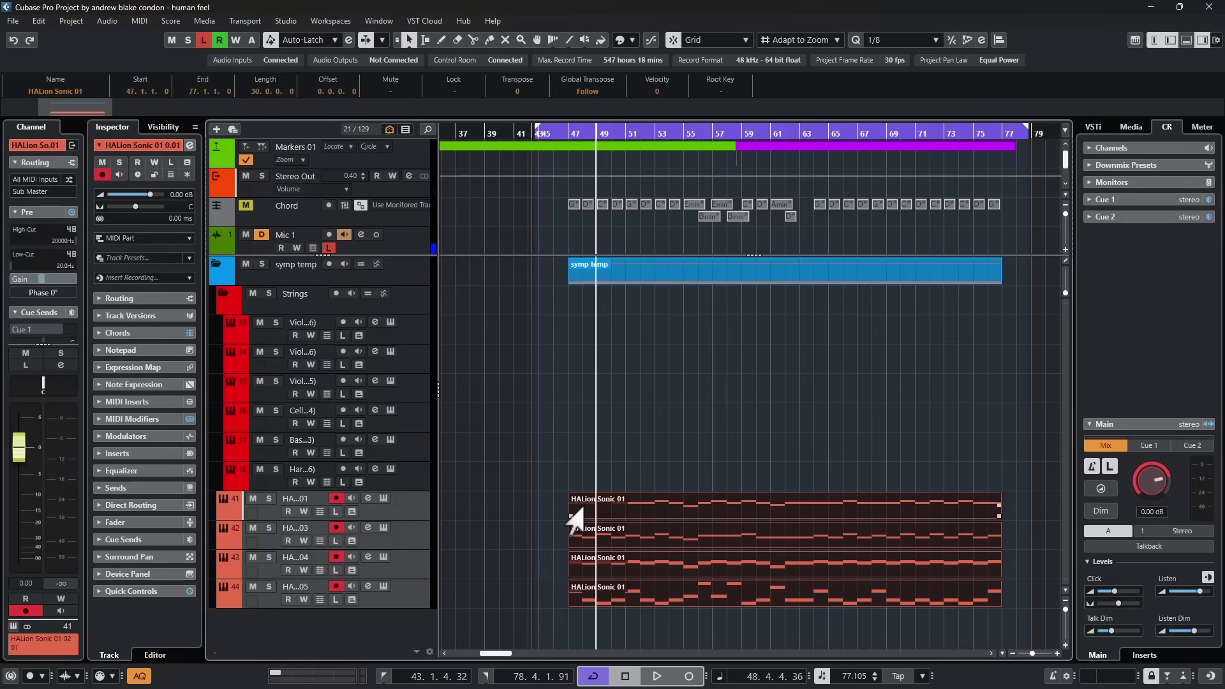
drag(572, 511, 584, 366)
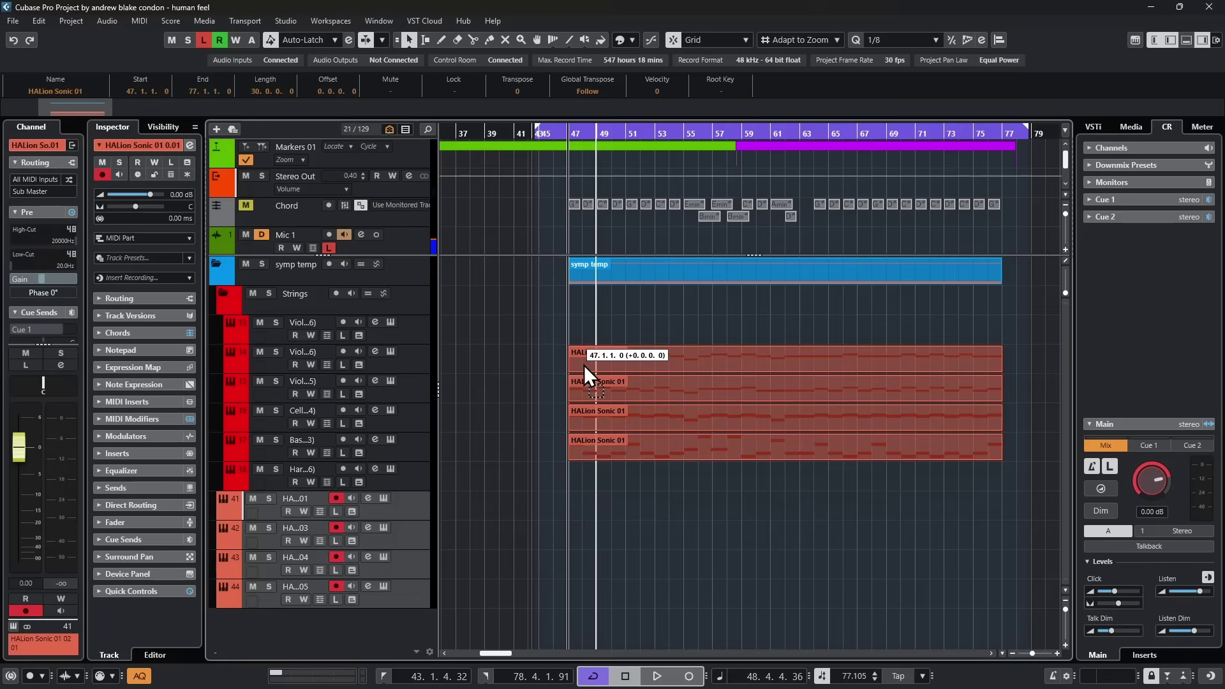
double_click(584, 365)
Draw a gently rising CC1 curve across bars 63–77 on the Celli part, then show Basses (C0-C3)
scroll(731, 423, down, 5)
scroll(732, 423, up, 3)
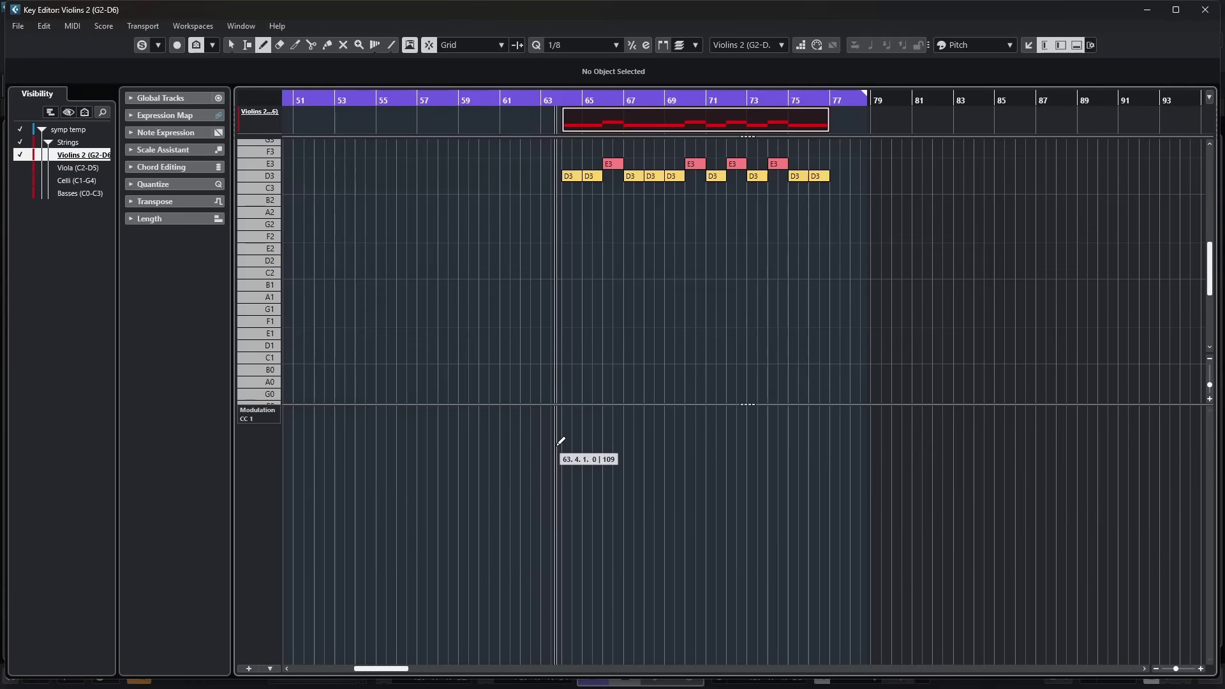
drag(562, 440, 834, 435)
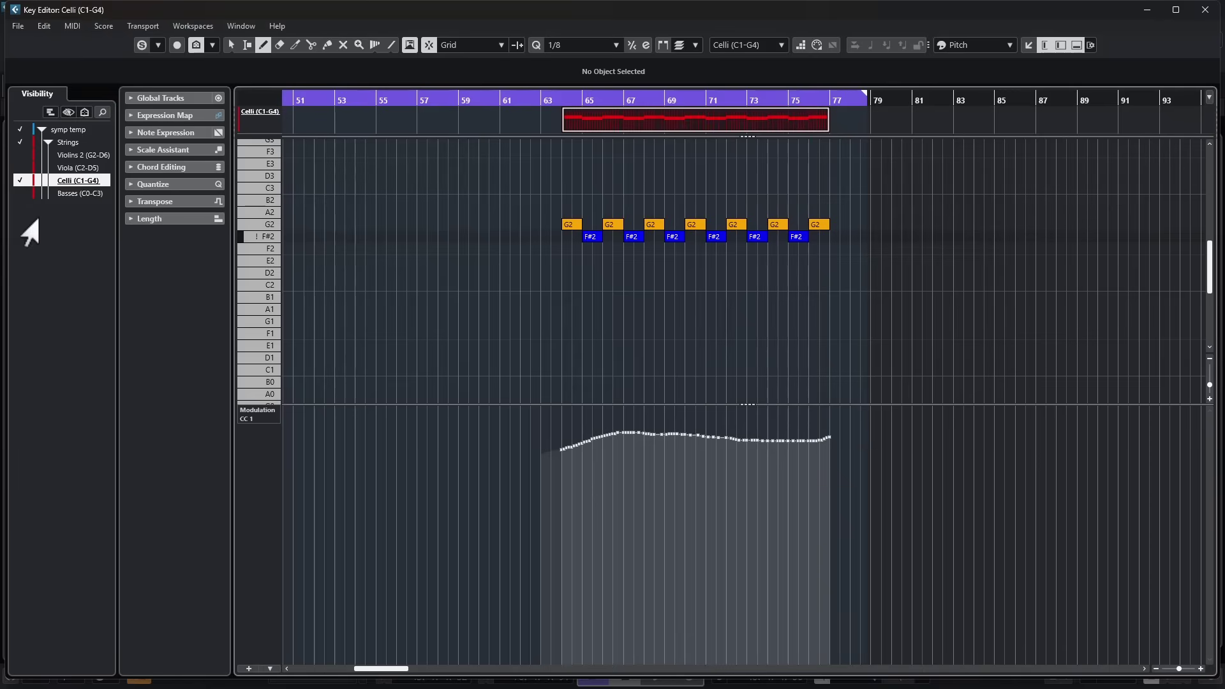
click(56, 194)
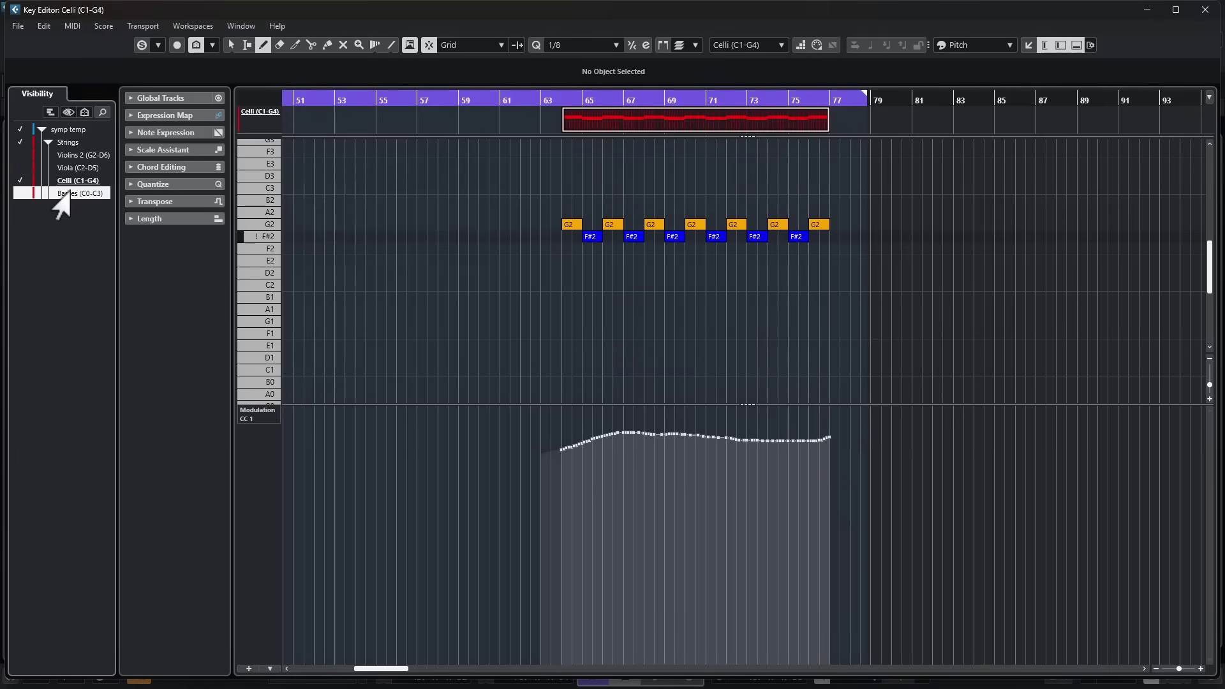
Route the four selected string tracks to a new Group Channel named 'strings'
key(ctrl+w)
ctrl+click(404, 408)
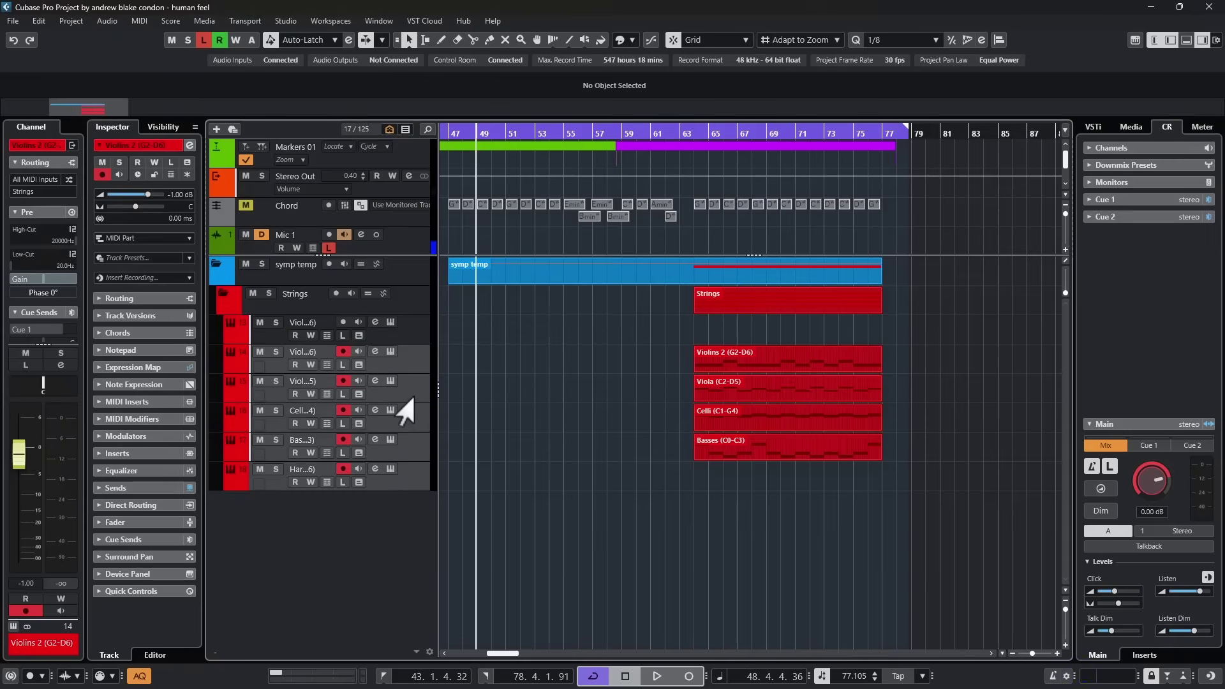
key(ctrl+shift+d)
text(strings)
key(Return)
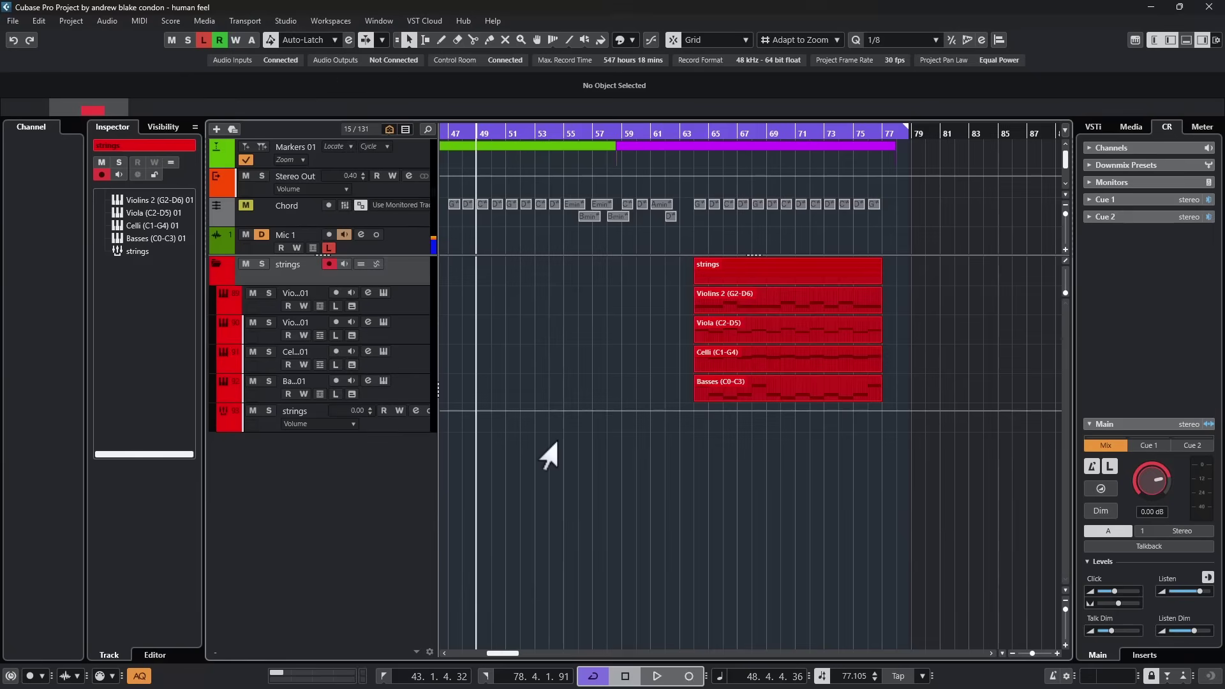
Set the strings group level to -6.09 dB while auditioning playback
key(space)
drag(19, 446, 18, 501)
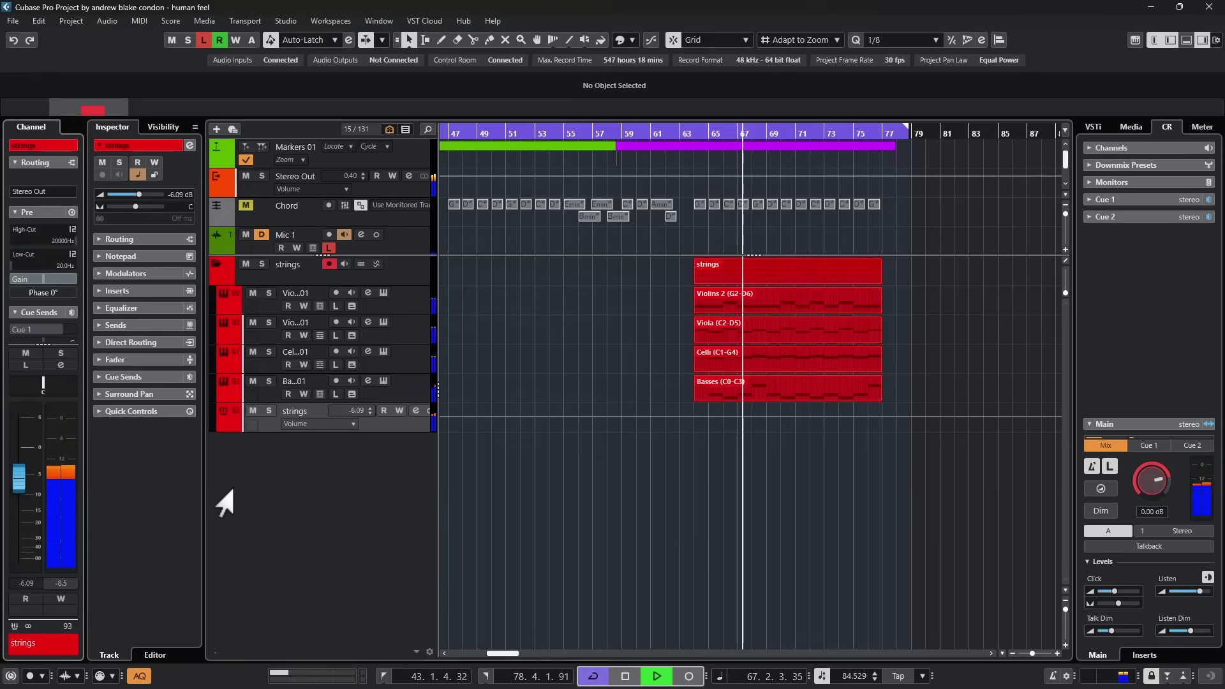
key(space)
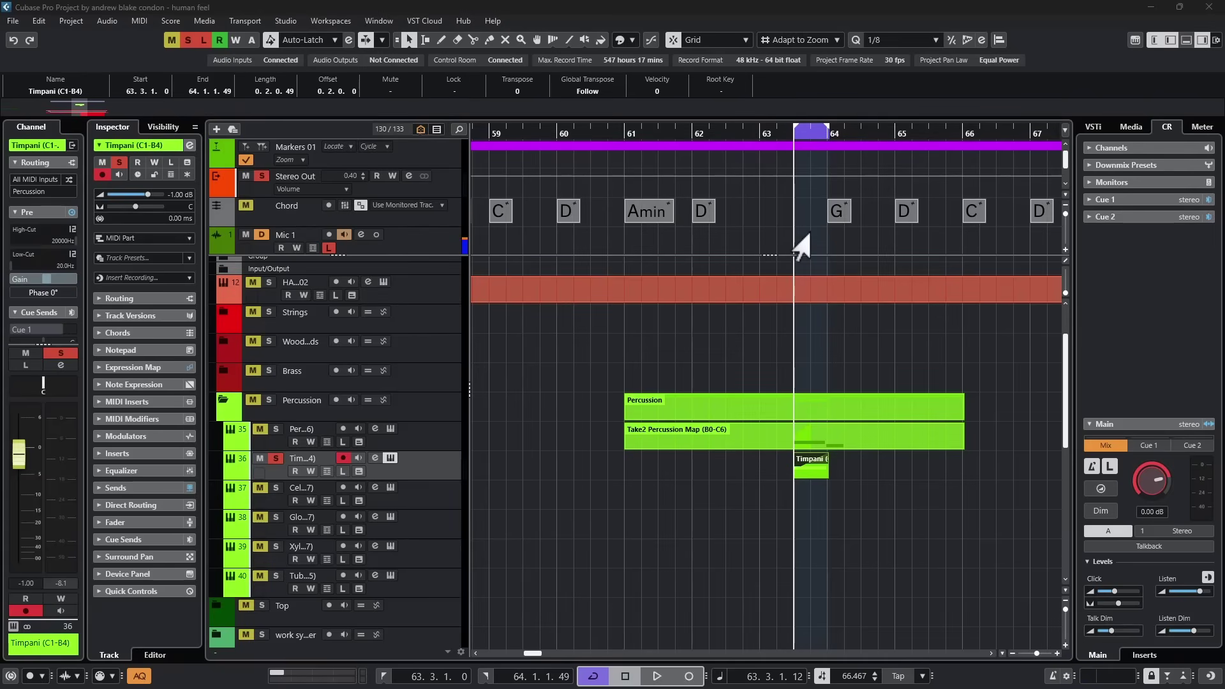
key(ctrl+e)
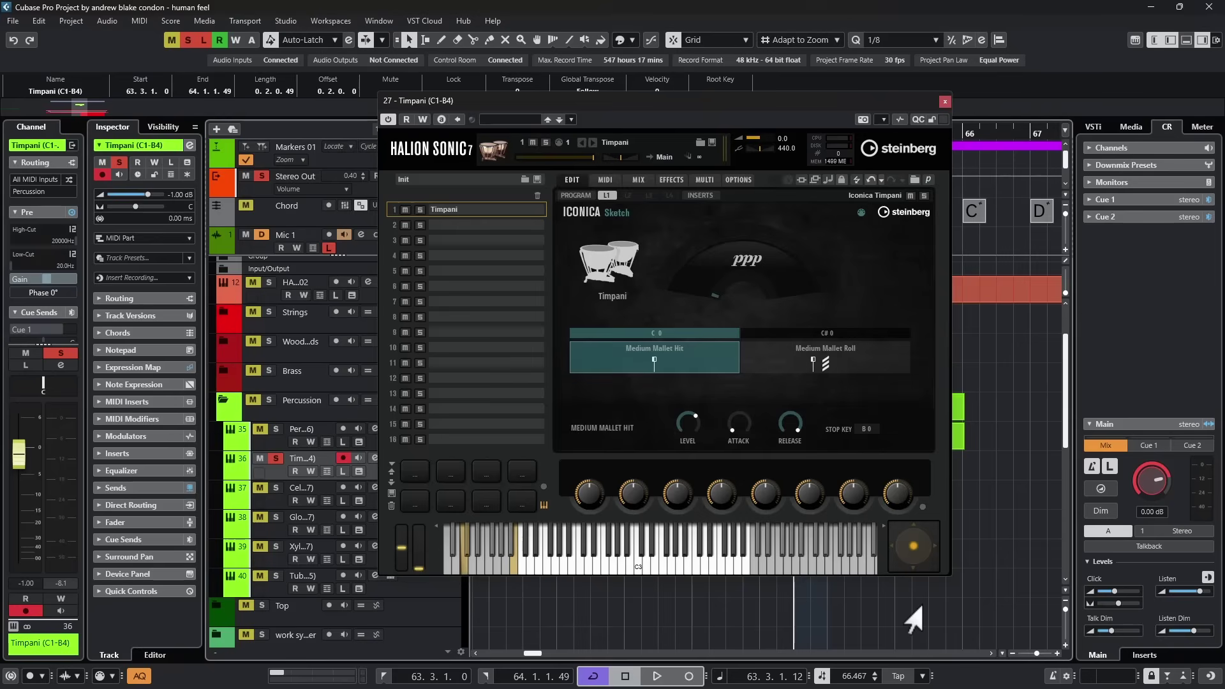
key(space)
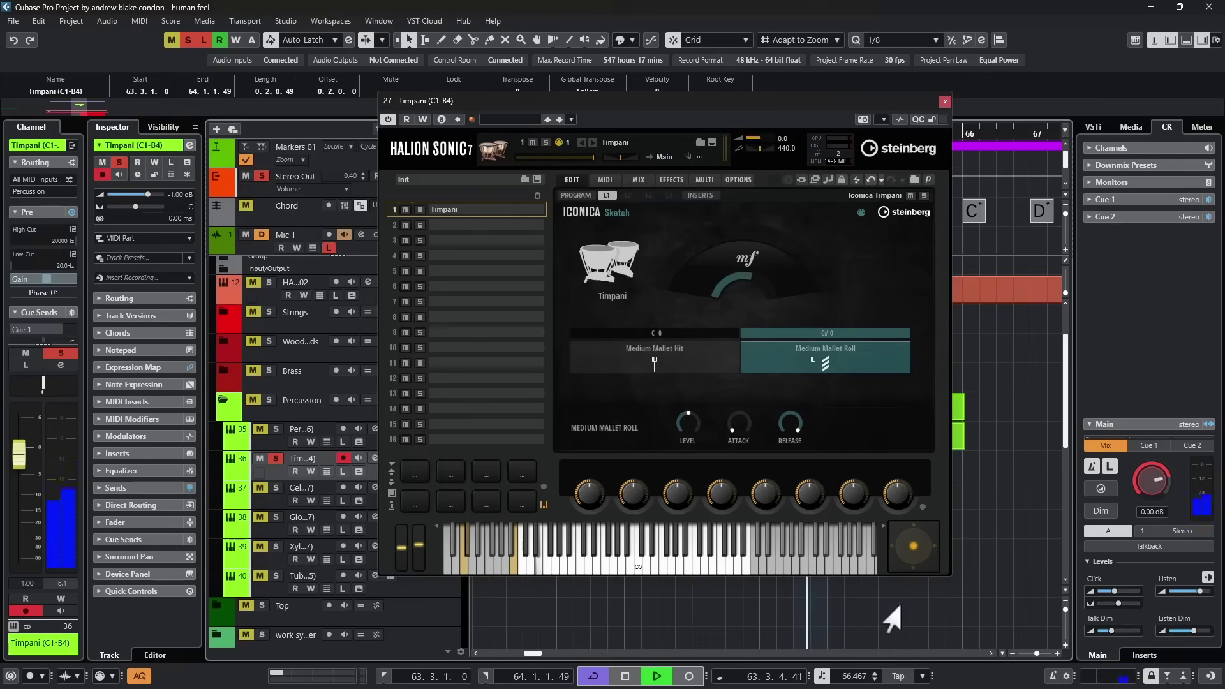
key(space)
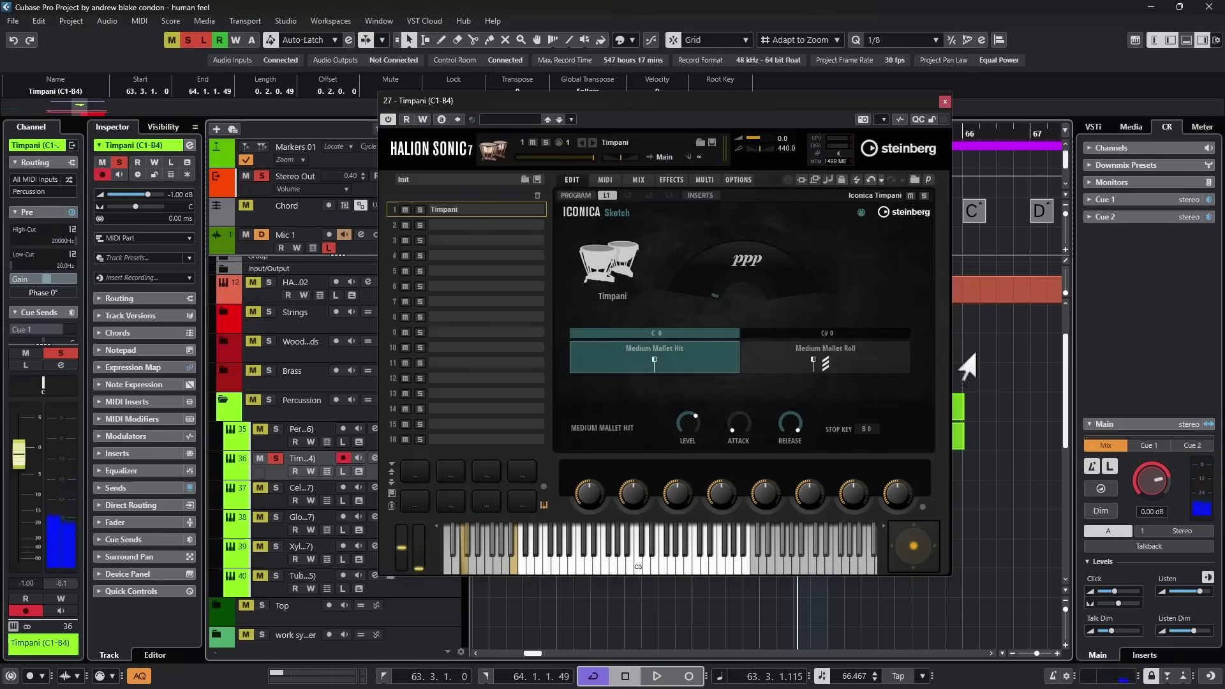
key(ctrl+e)
key(space)
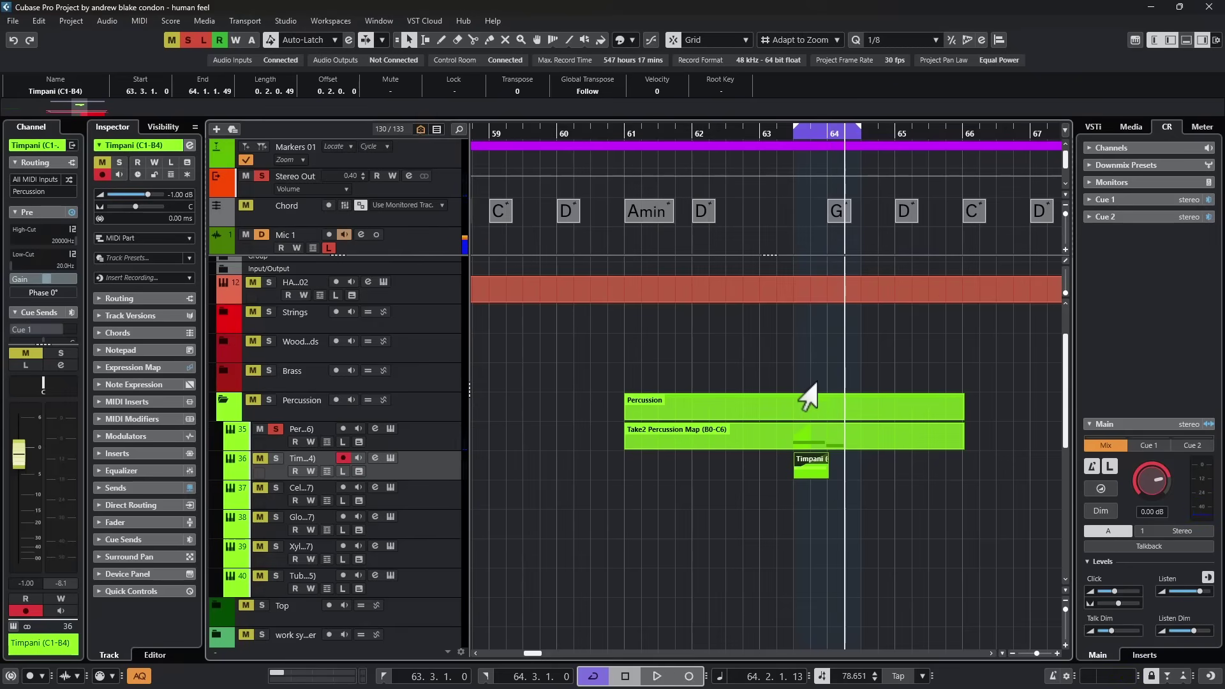
Enlarge the Audio 01 guitar track and select its left event
scroll(426, 399, down, 5)
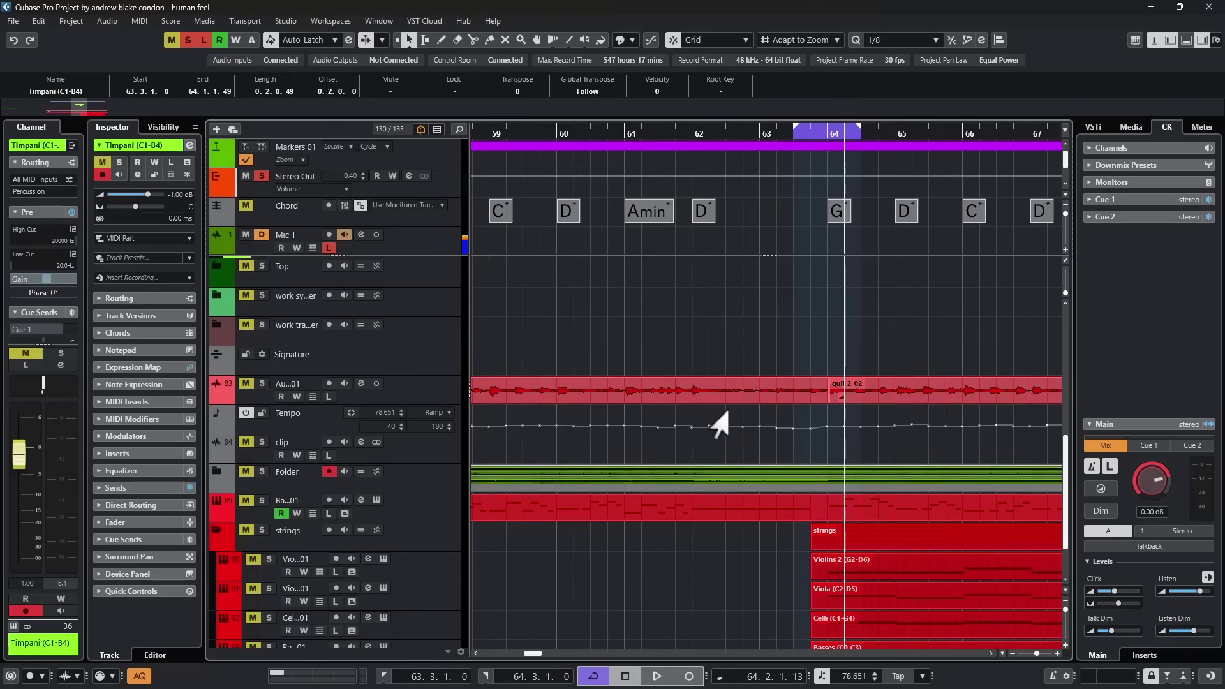
click(692, 385)
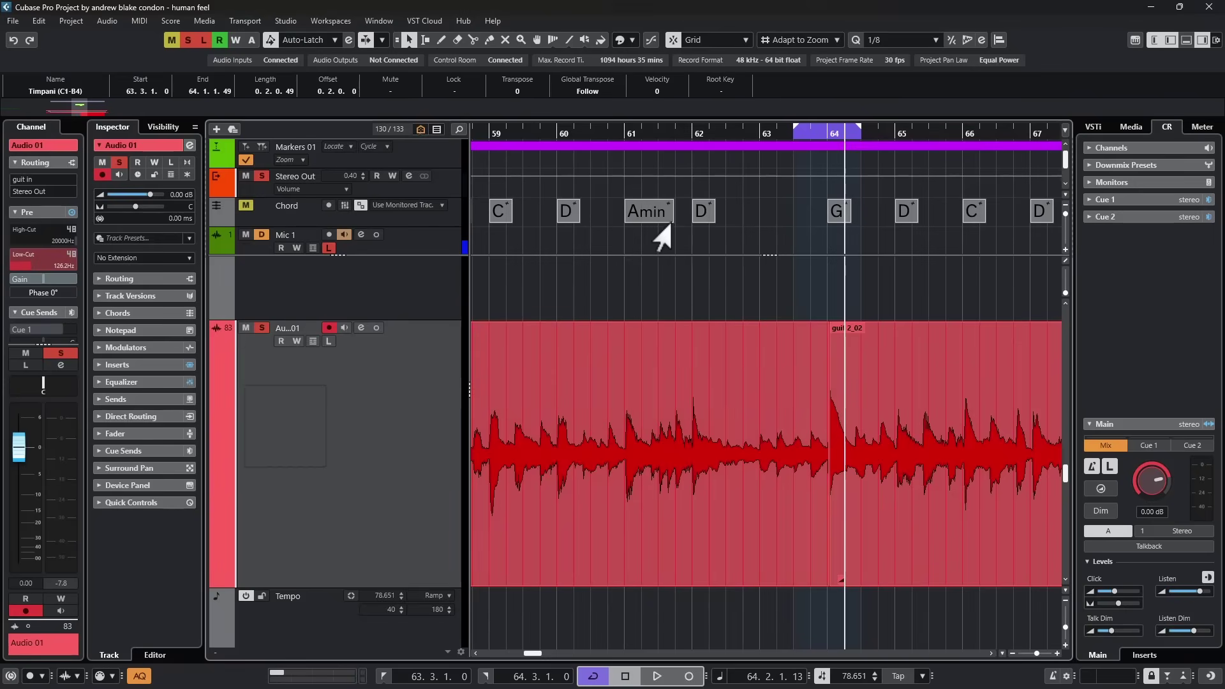
click(705, 443)
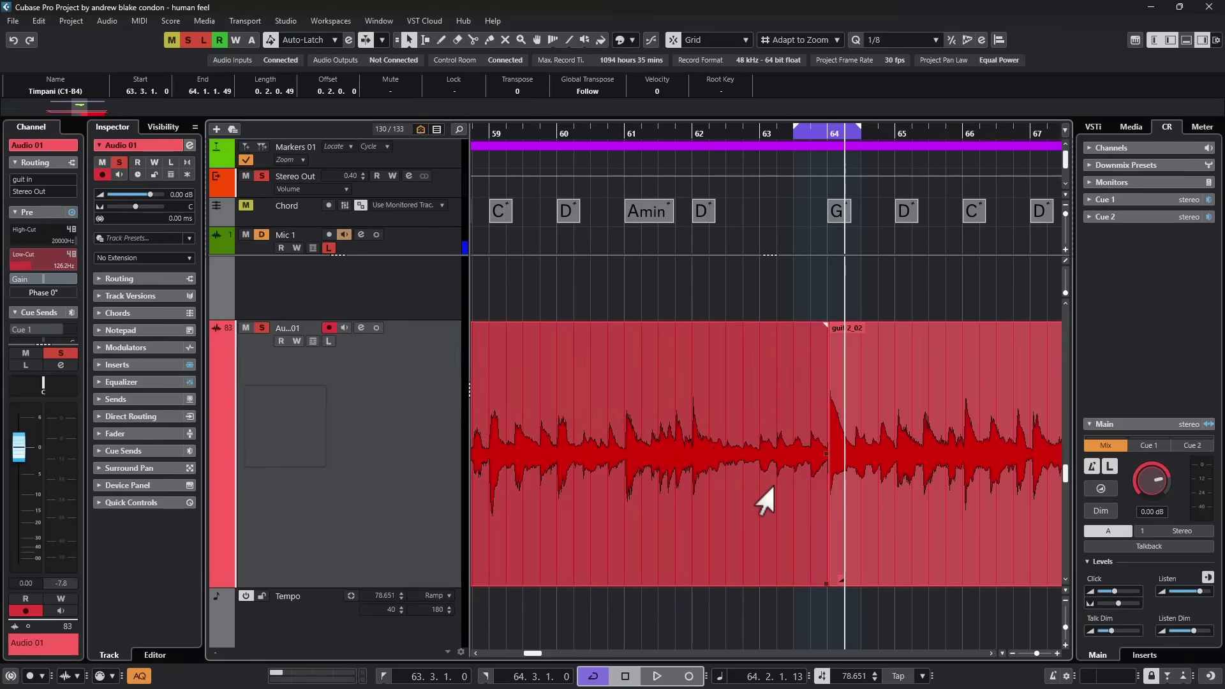
Play from bar 61 with Cycle off, stopping at 64.2.3.6
click(672, 133)
key(KP_Divide)
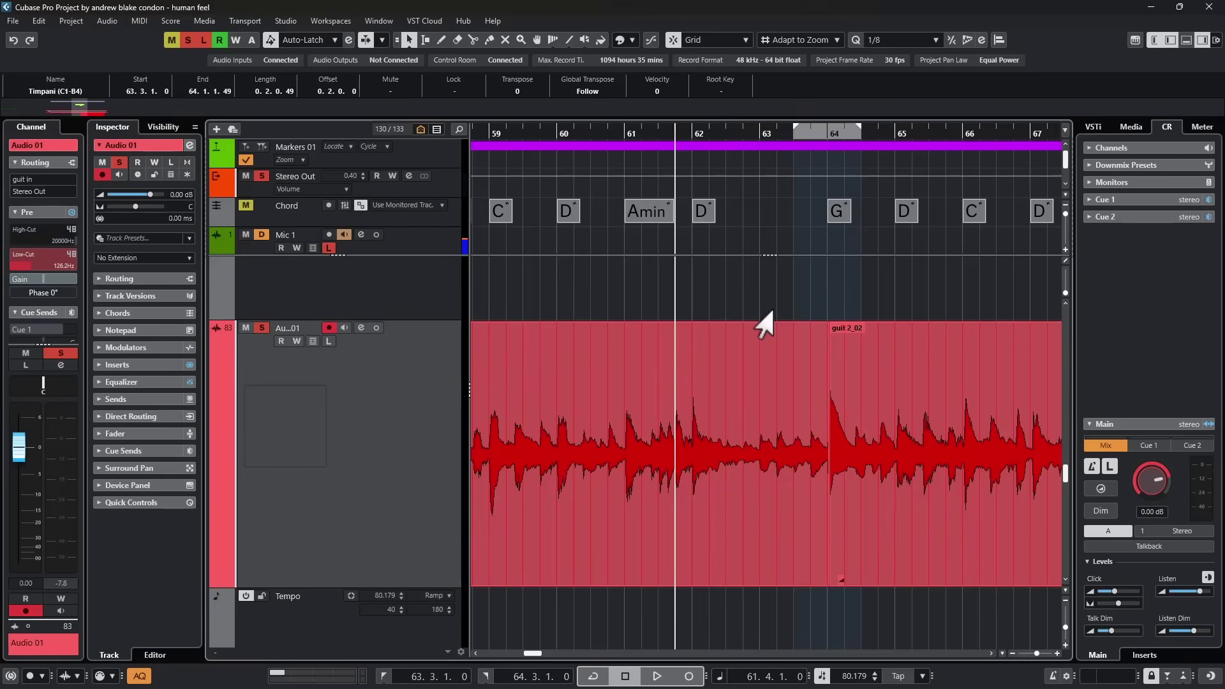
key(space)
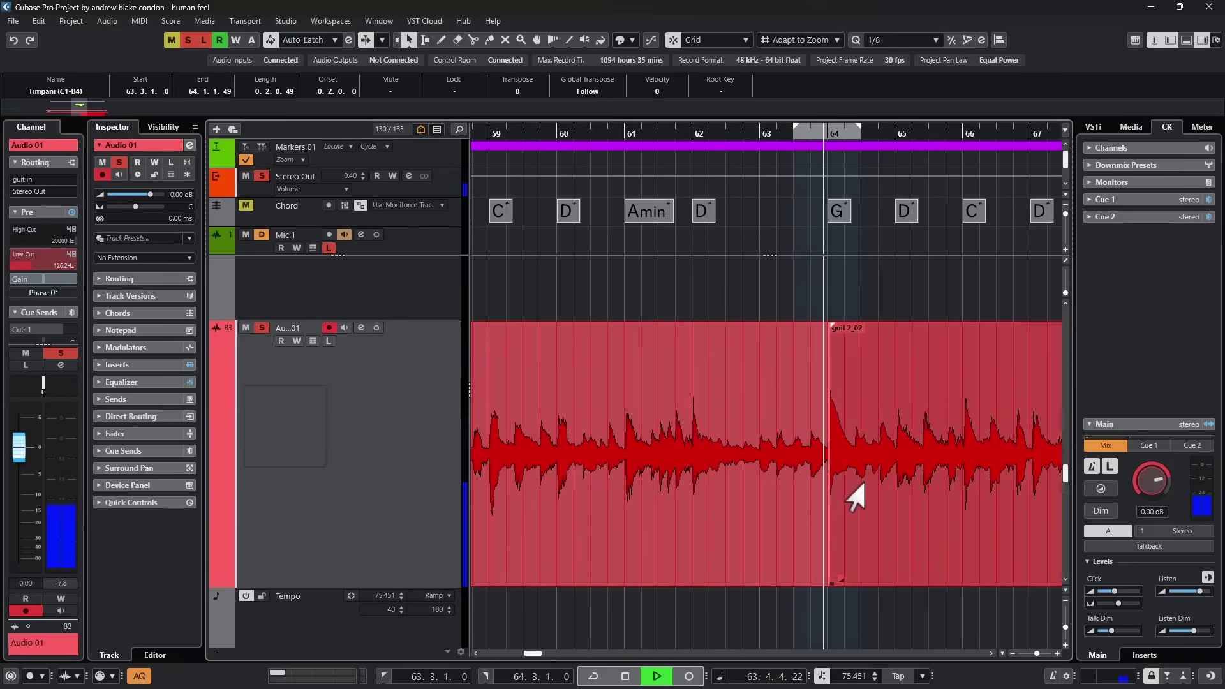
key(space)
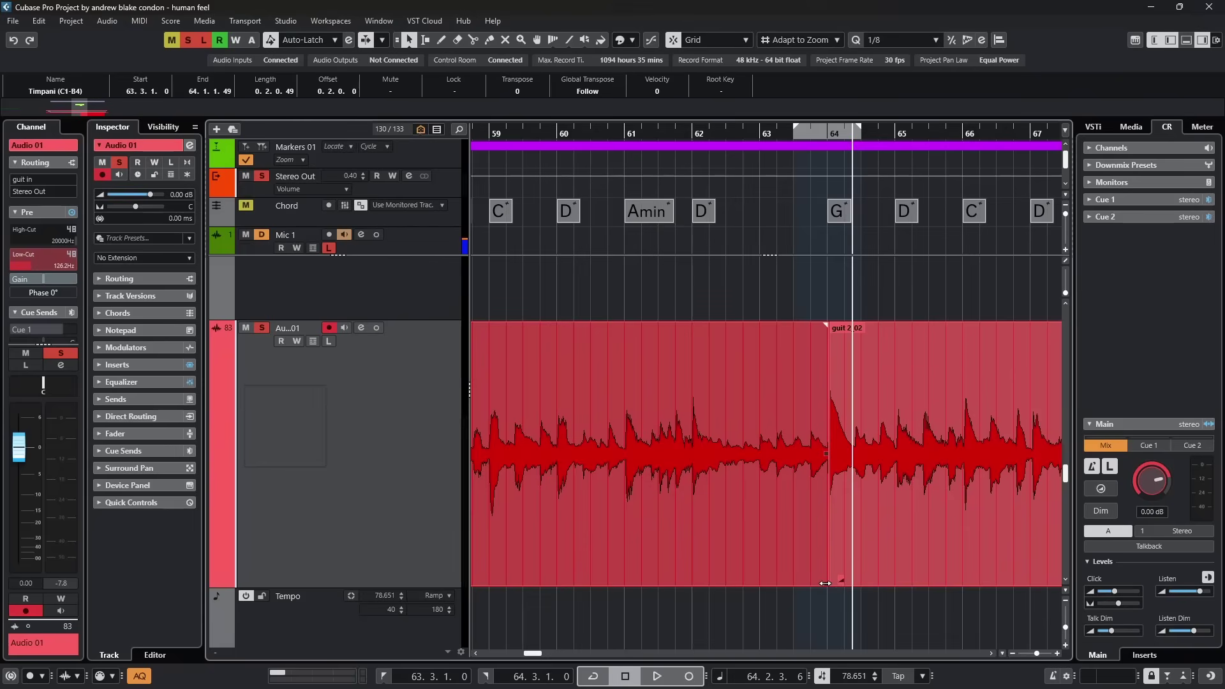
Shorten the left guitar event to end just after bar 62, zoomed in on bars 61–65
drag(825, 583, 718, 571)
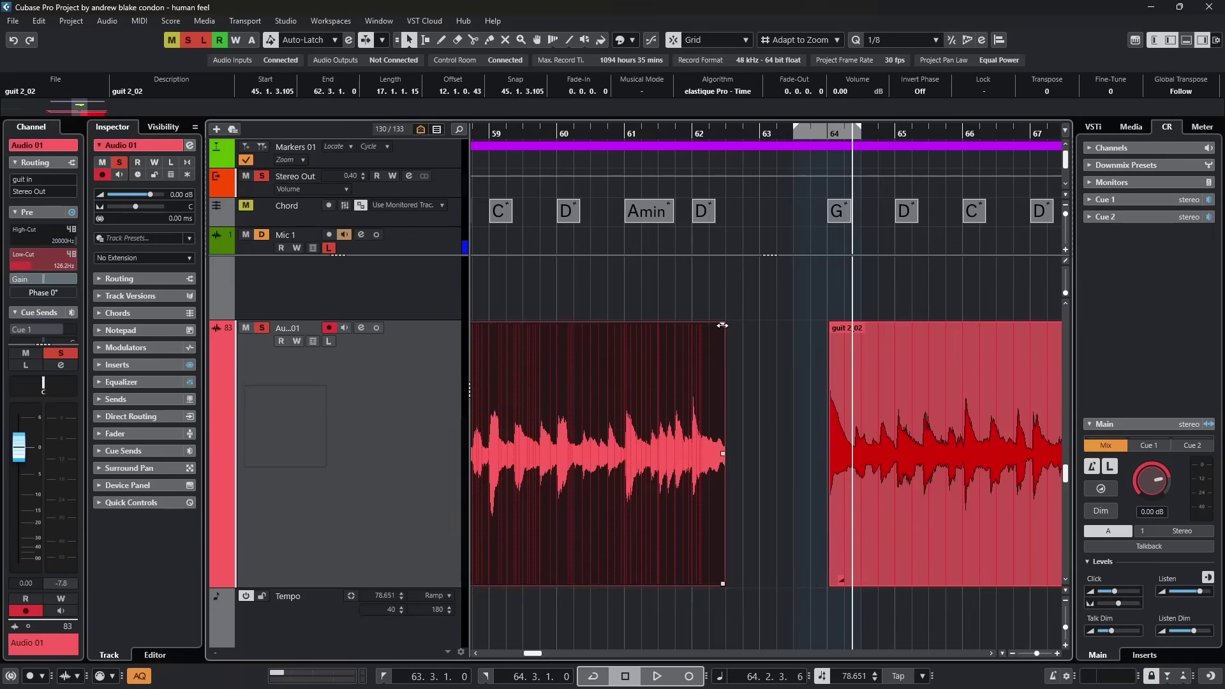
key(h)
key(space)
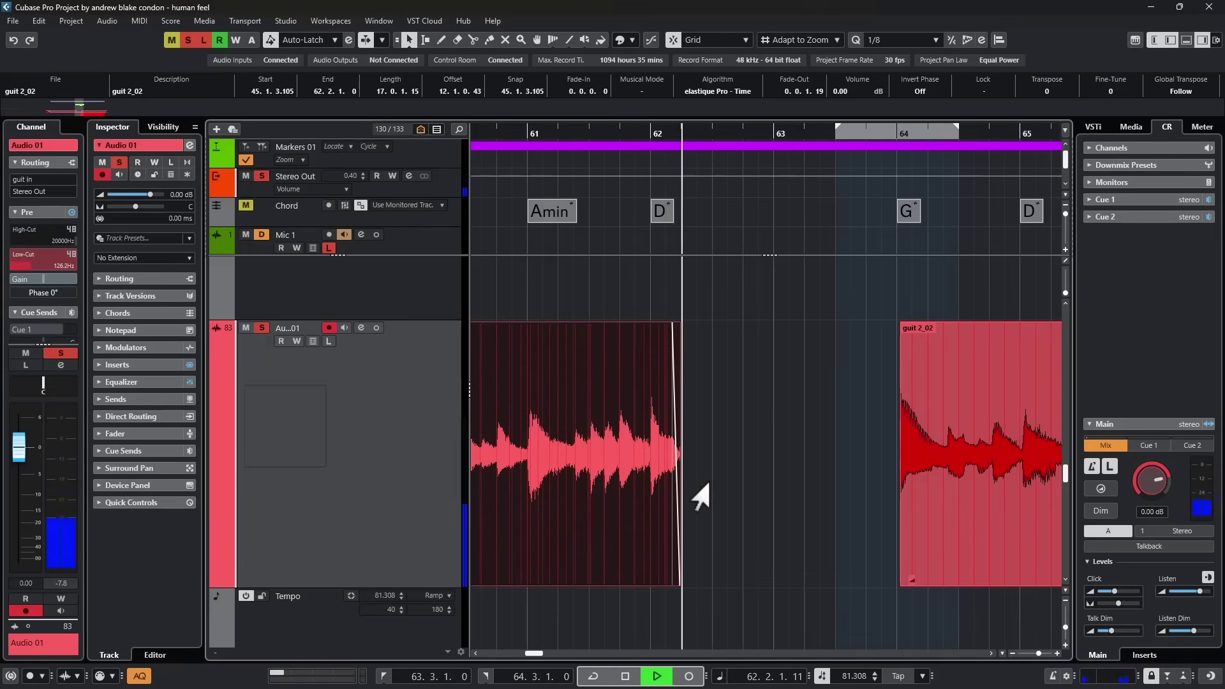
Replay from near bar 61 to check the fade-out gap, then clear the event selection
click(579, 133)
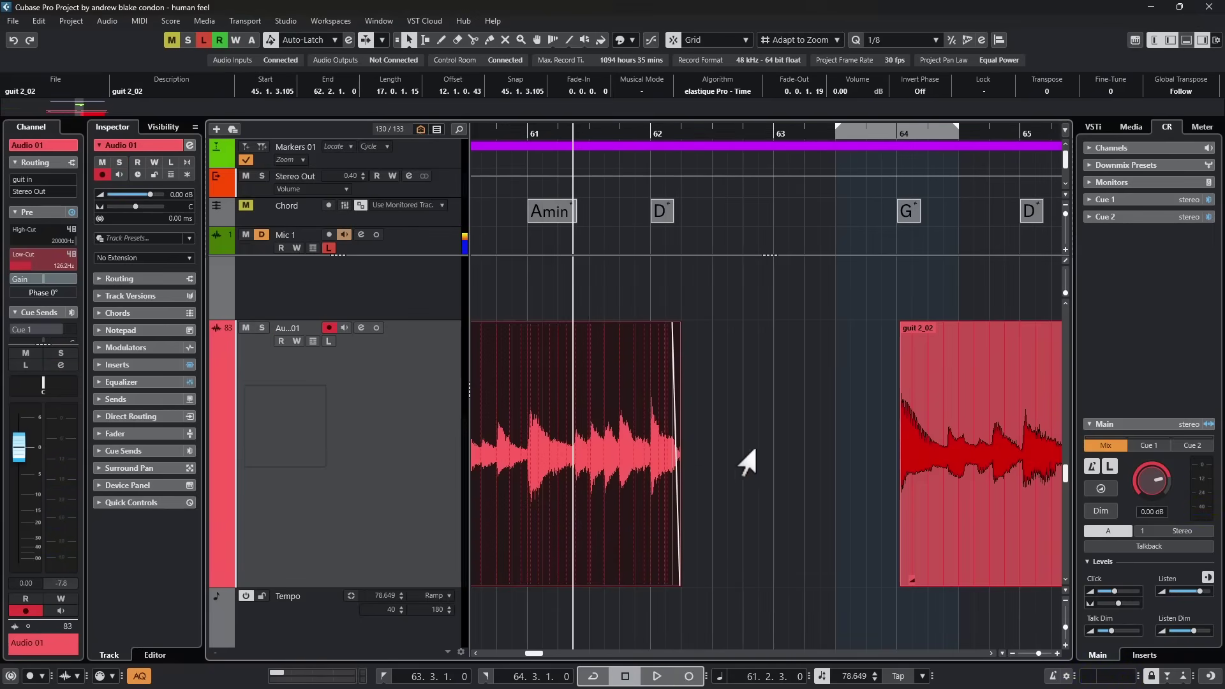
key(space)
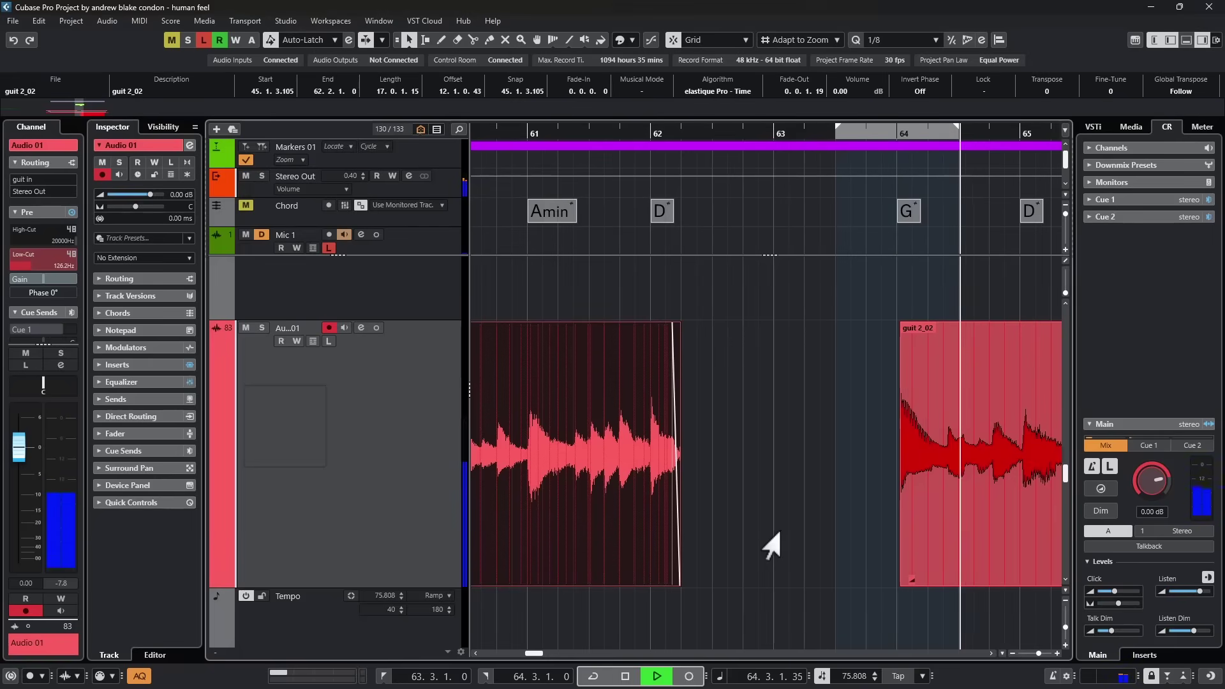
key(space)
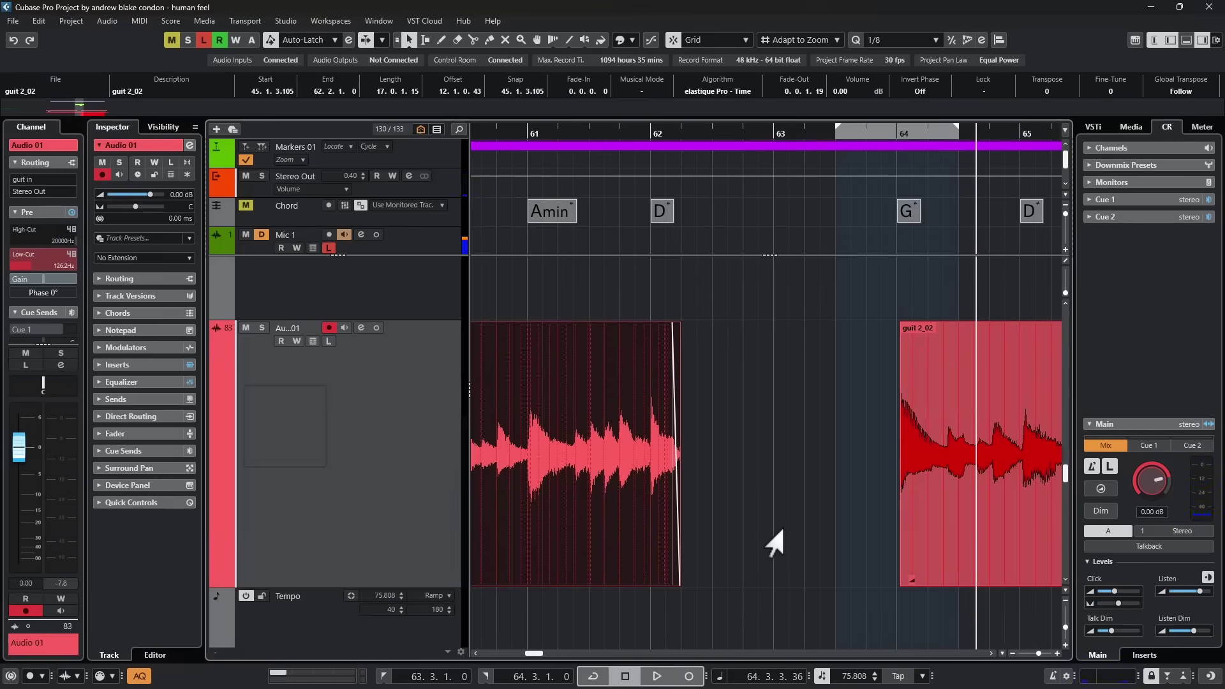
click(774, 543)
click(516, 309)
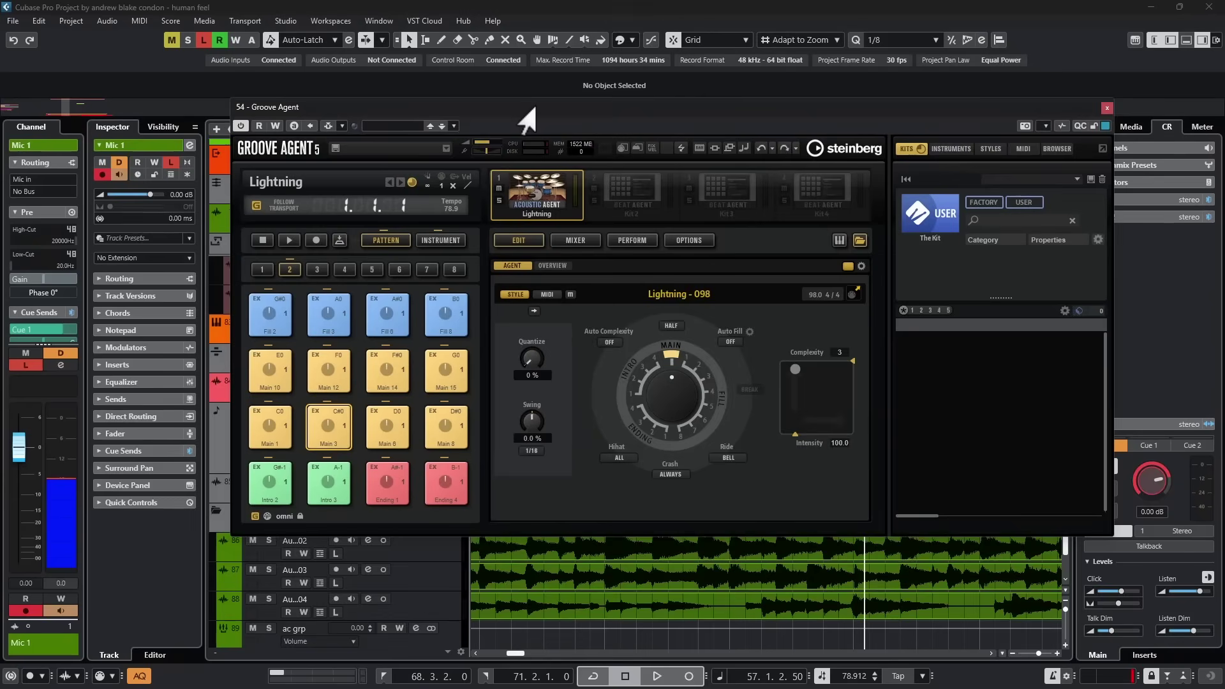
View the Lightning kit on Groove Agent's INSTRUMENT tab, browse the kit list, and close the plugin
drag(528, 120, 415, 118)
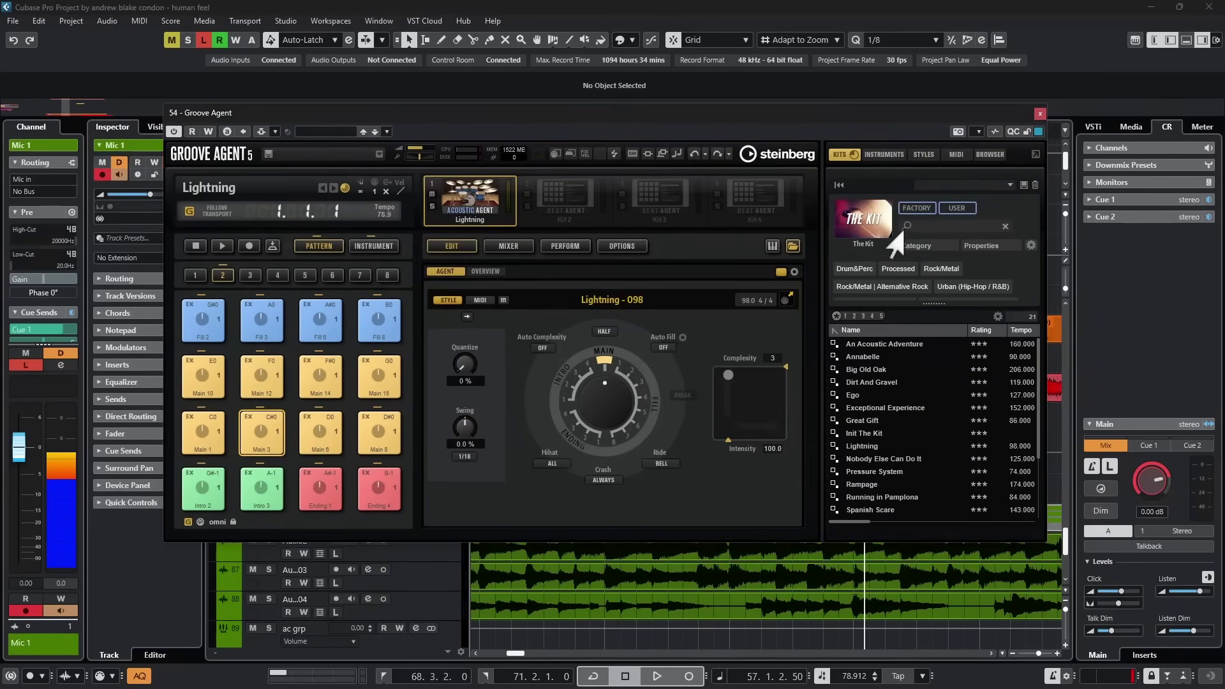
click(374, 246)
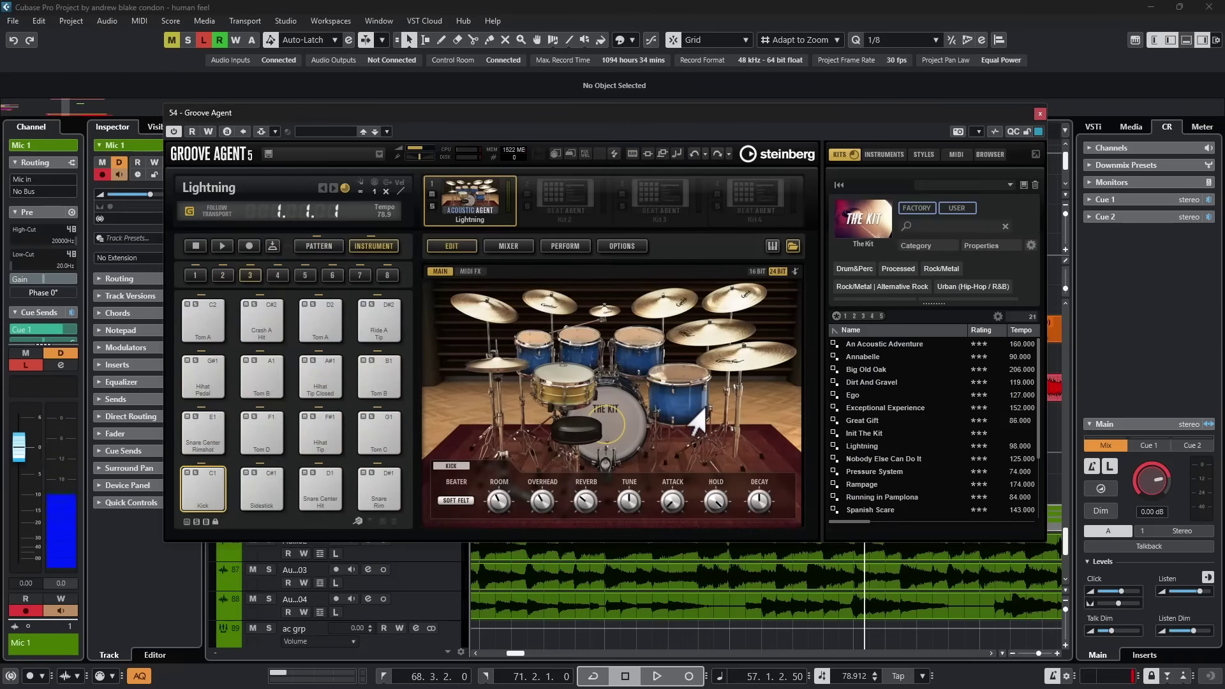
scroll(886, 450, down, 3)
scroll(886, 450, up, 2)
click(421, 333)
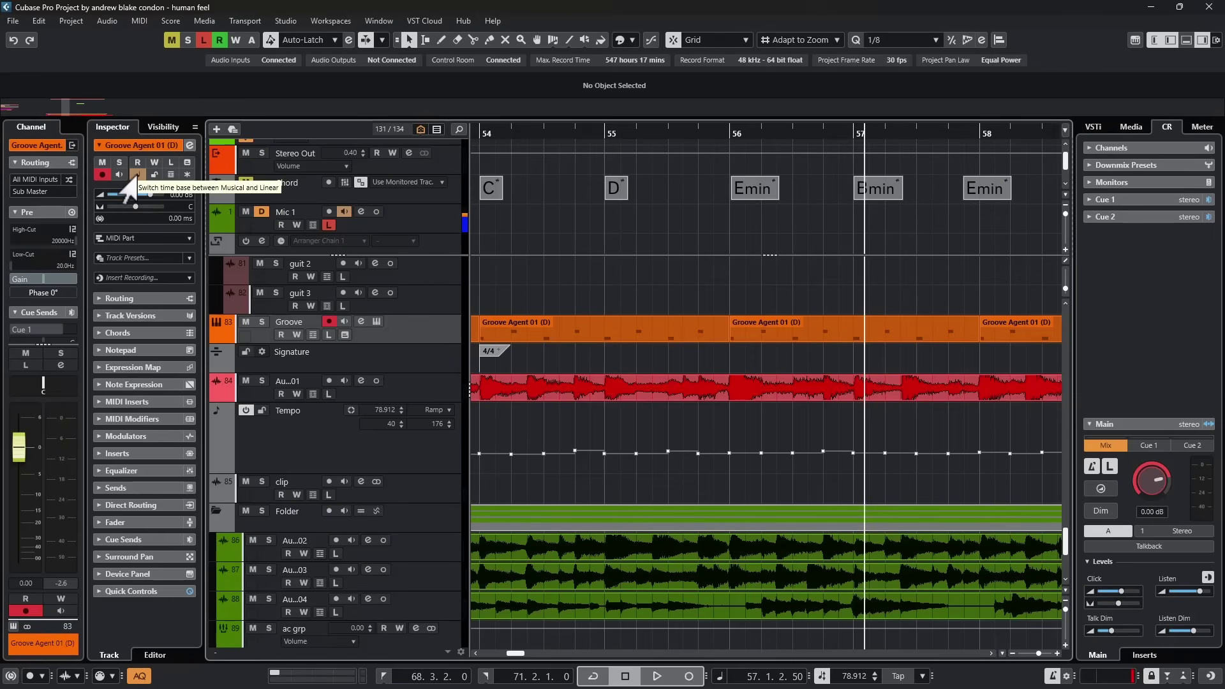
scroll(383, 351, up, 5)
click(437, 351)
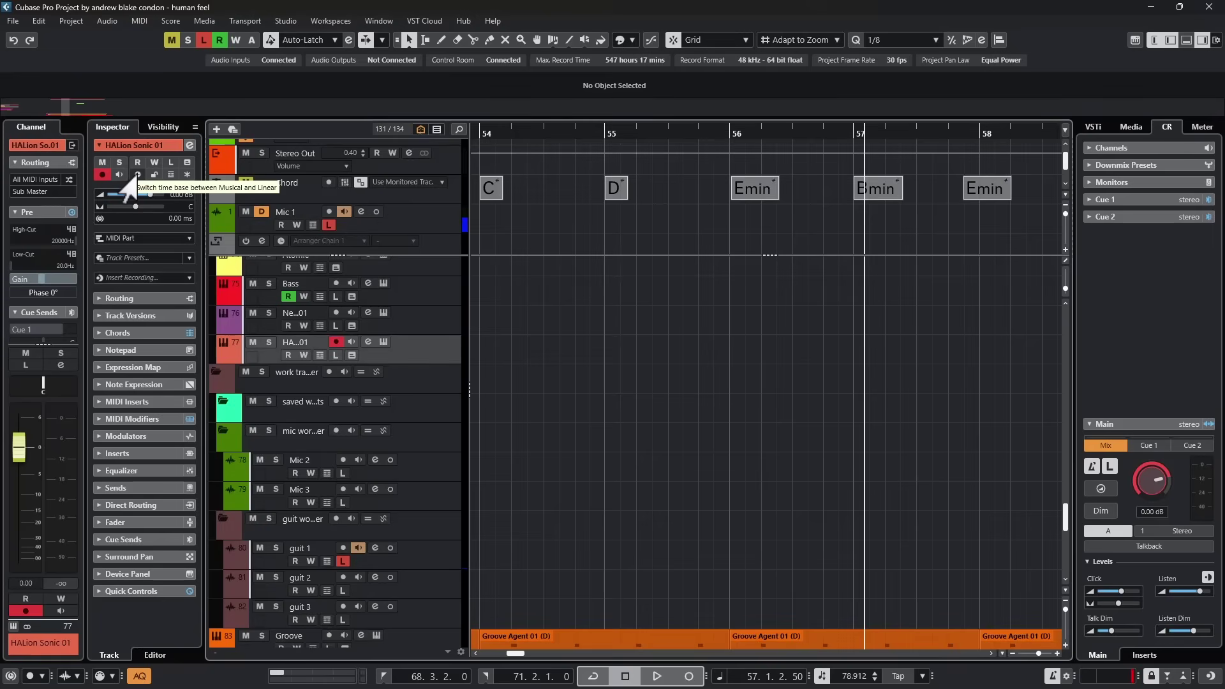
scroll(440, 549, down, 5)
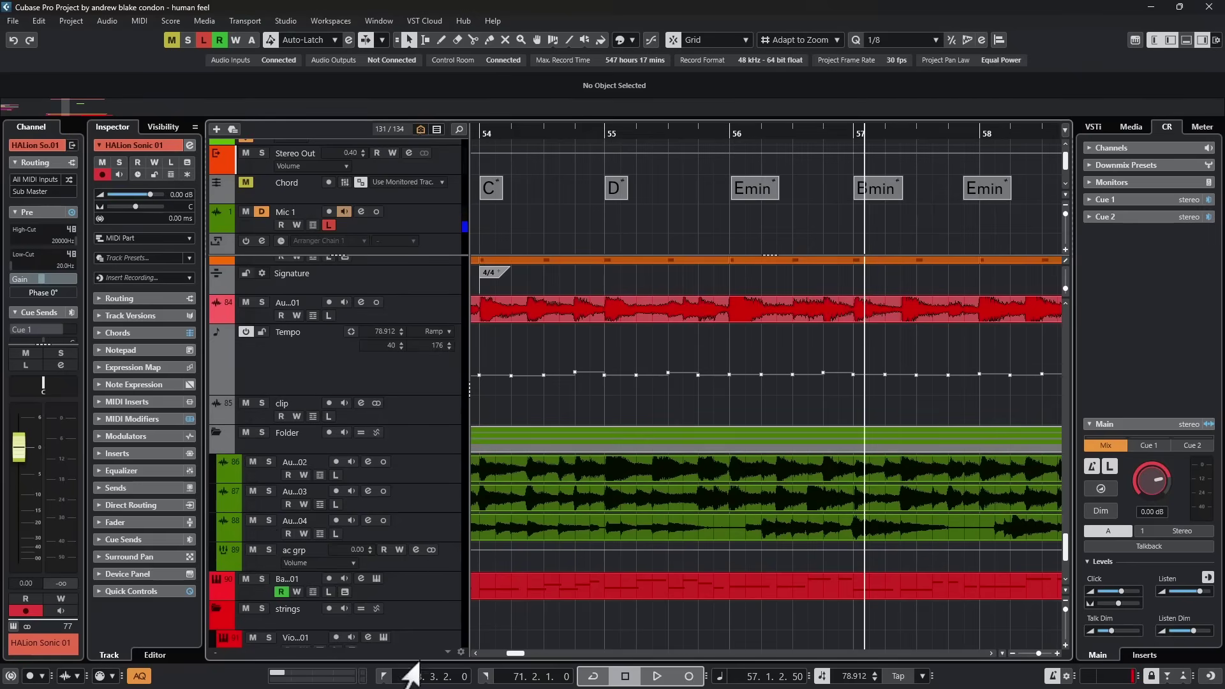
key(Down)
key(Down)
key(Down)
key(Down)
key(Down)
key(Down)
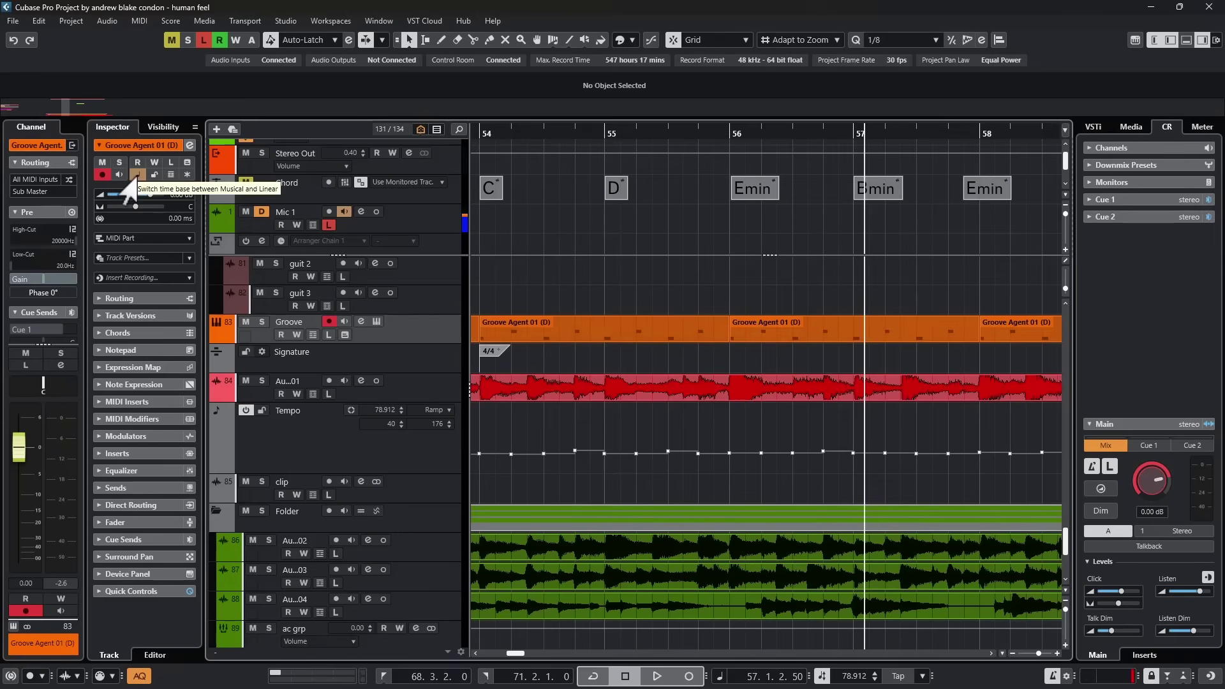
click(396, 220)
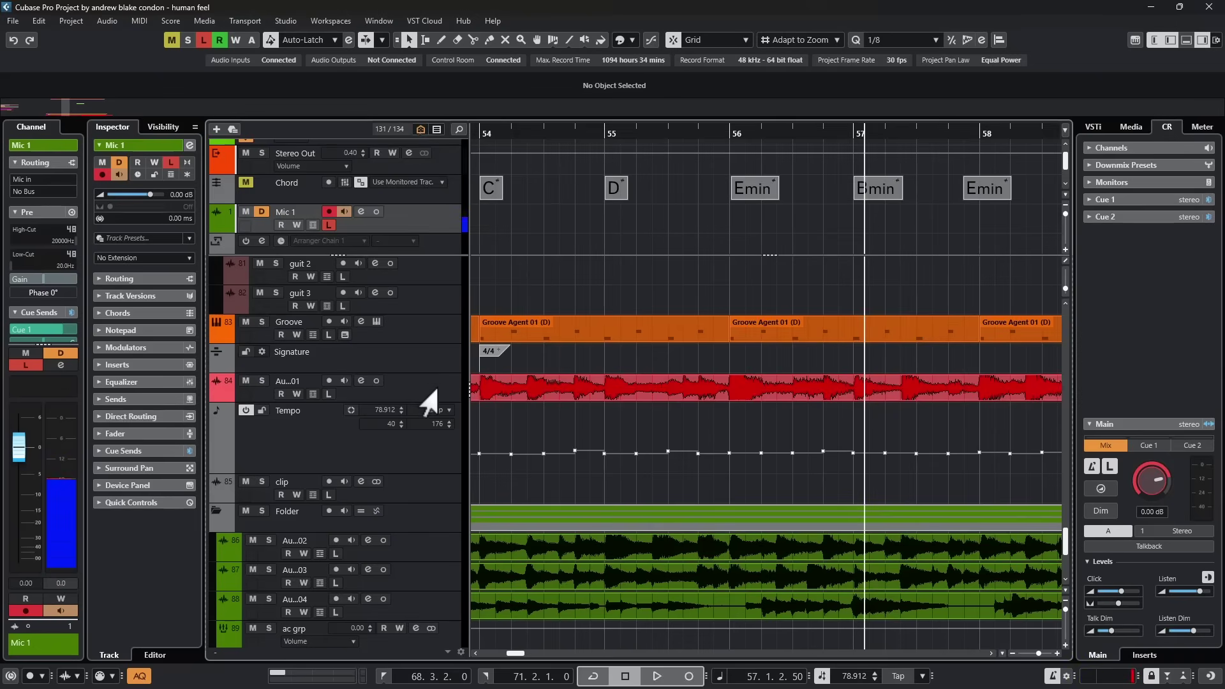
Switch to the Time Warp tool in Warp Grid mode so musical events follow the tempo
click(550, 40)
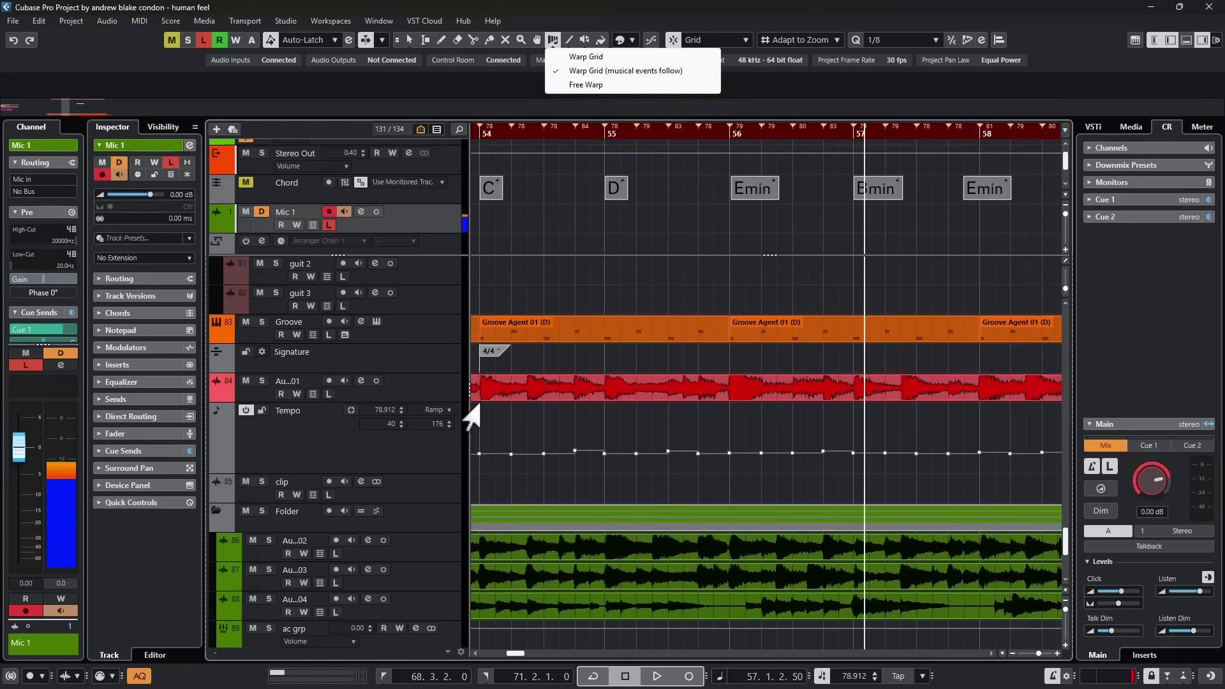
click(485, 464)
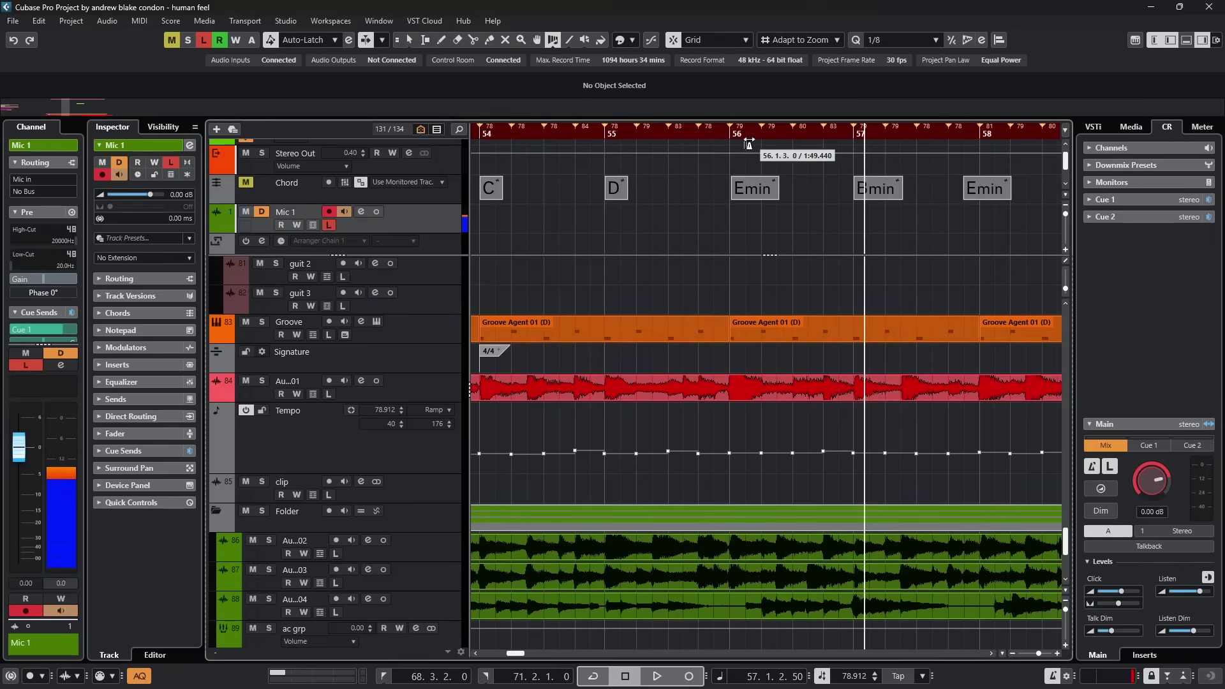
Play back the warped section from bar 54, then stop
click(502, 135)
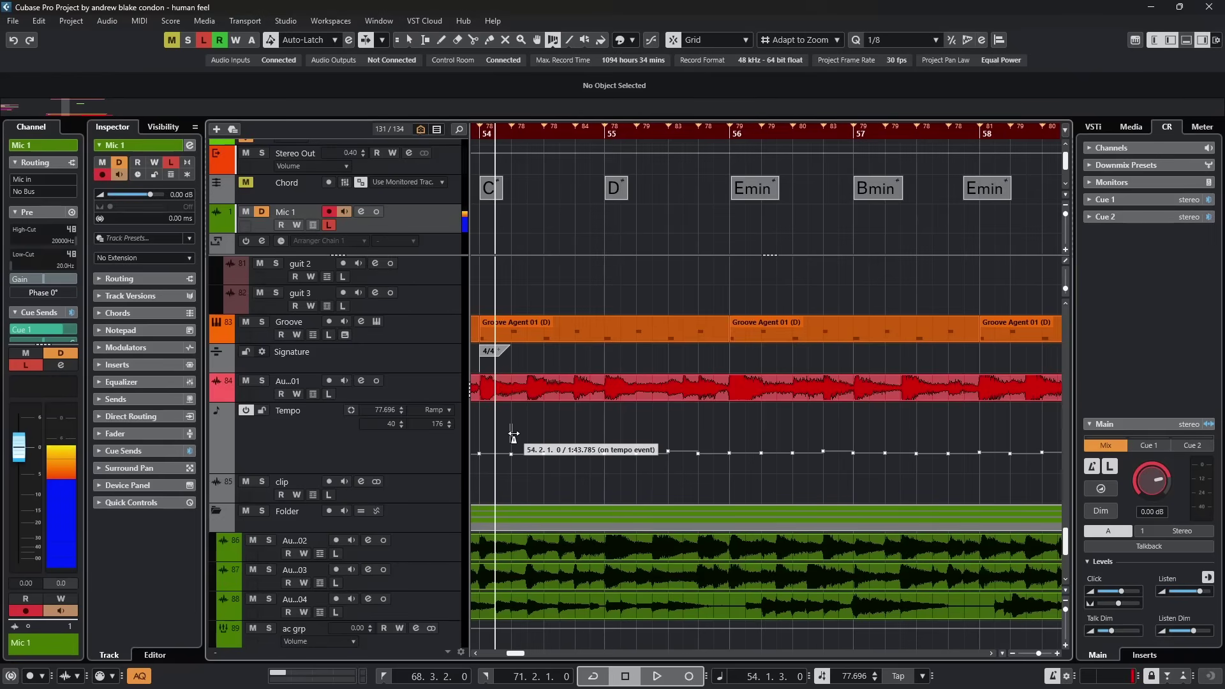
key(space)
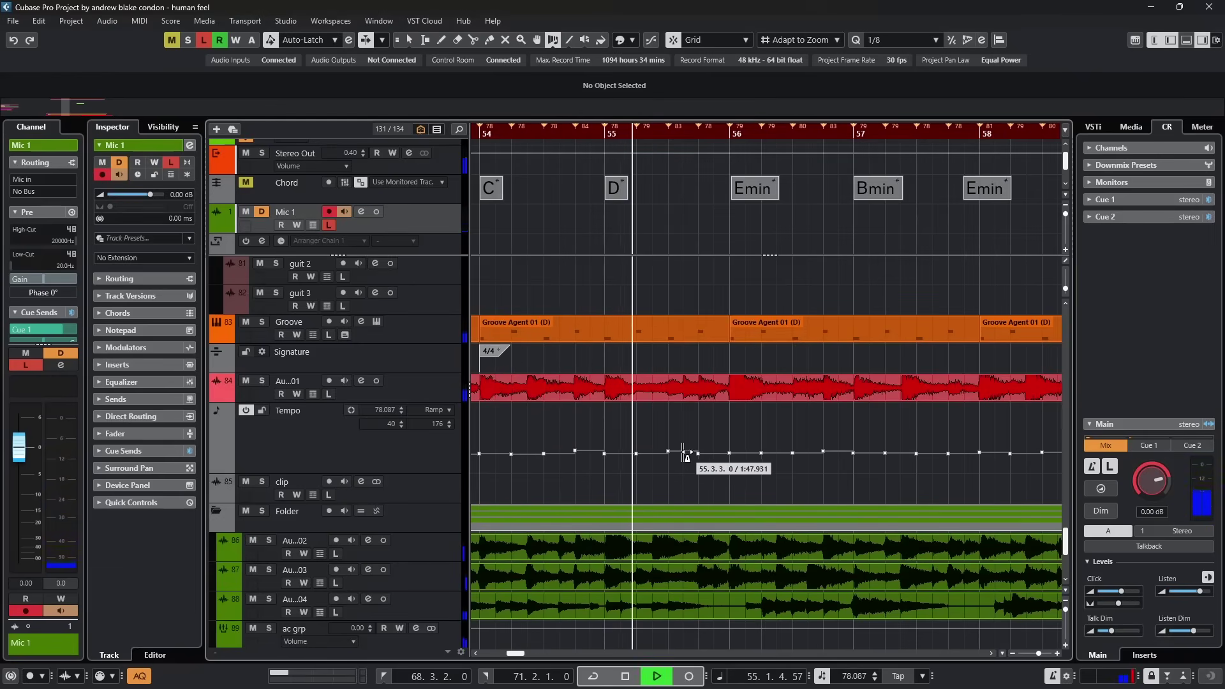
key(space)
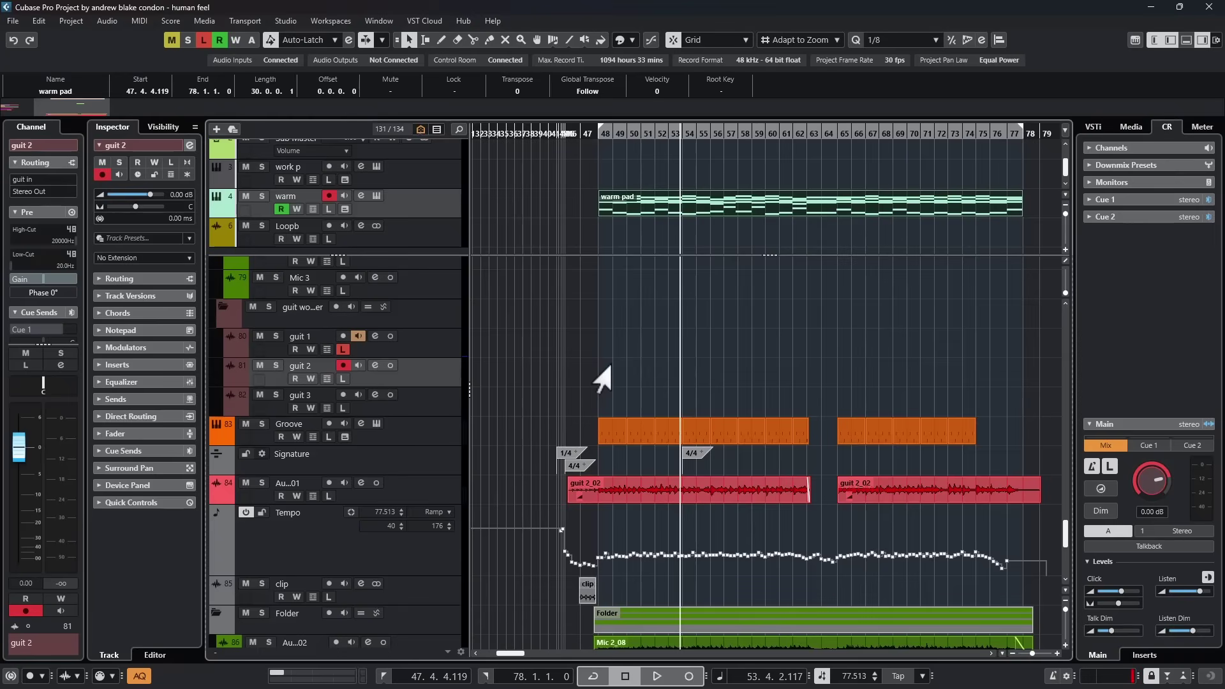
click(603, 341)
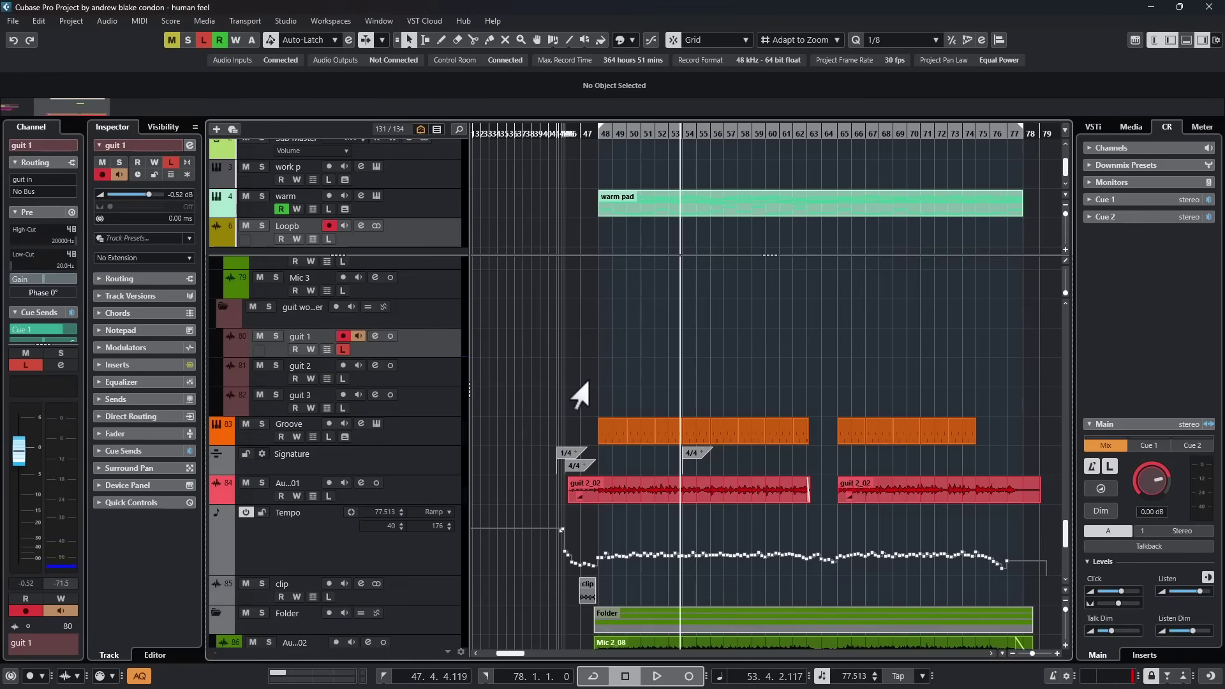
click(429, 445)
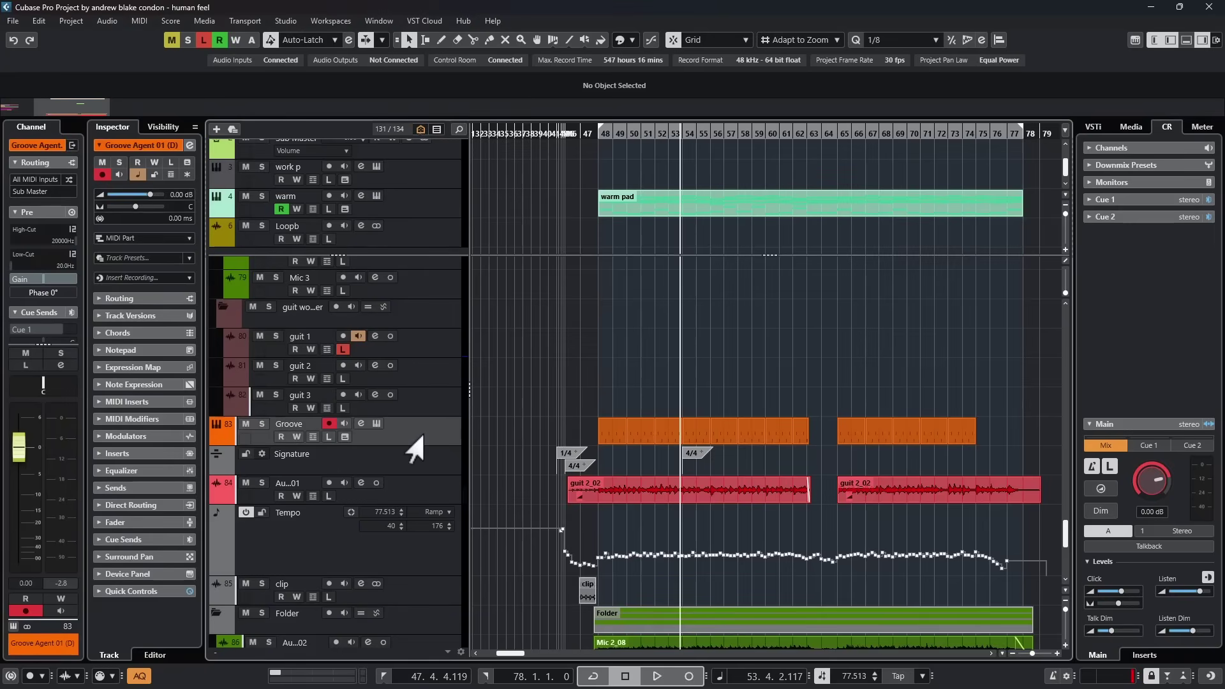
Duplicate the Groove track, select its drum parts, and open Groove Agent 5
key(shift+d)
drag(583, 429, 1024, 451)
key(ctrl+e)
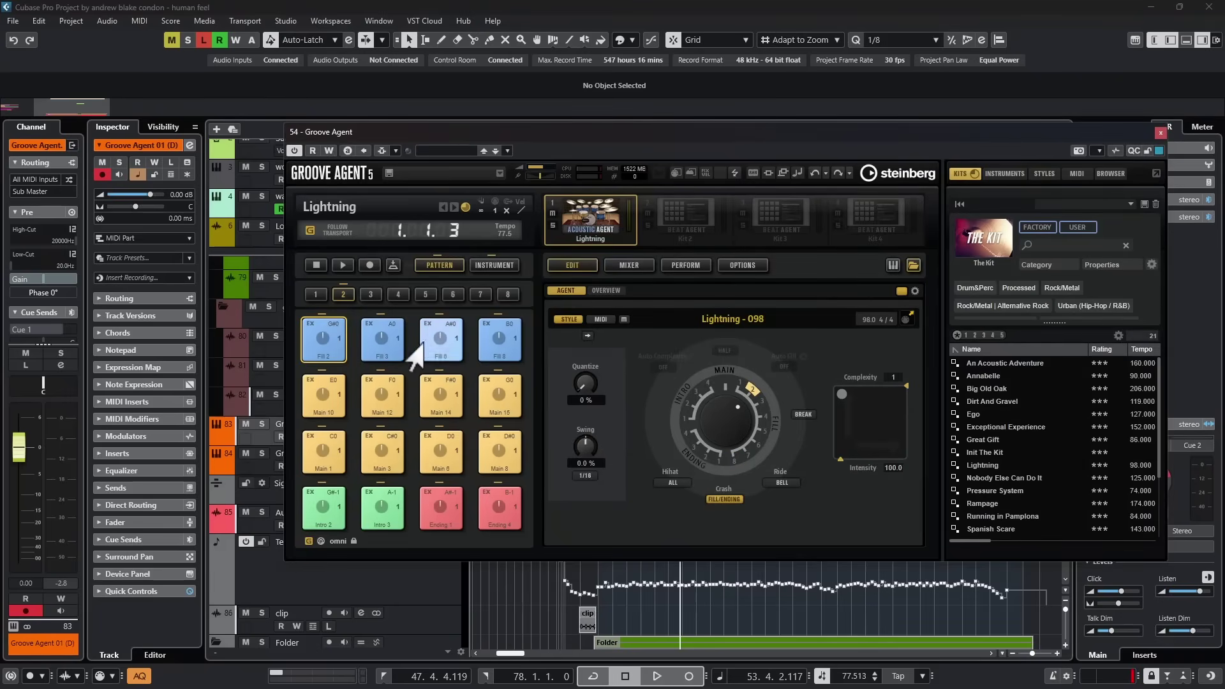
Audition the Fill 2 and Fill 3 pads and place Fill 2 on the upper Groove track
click(383, 354)
click(382, 345)
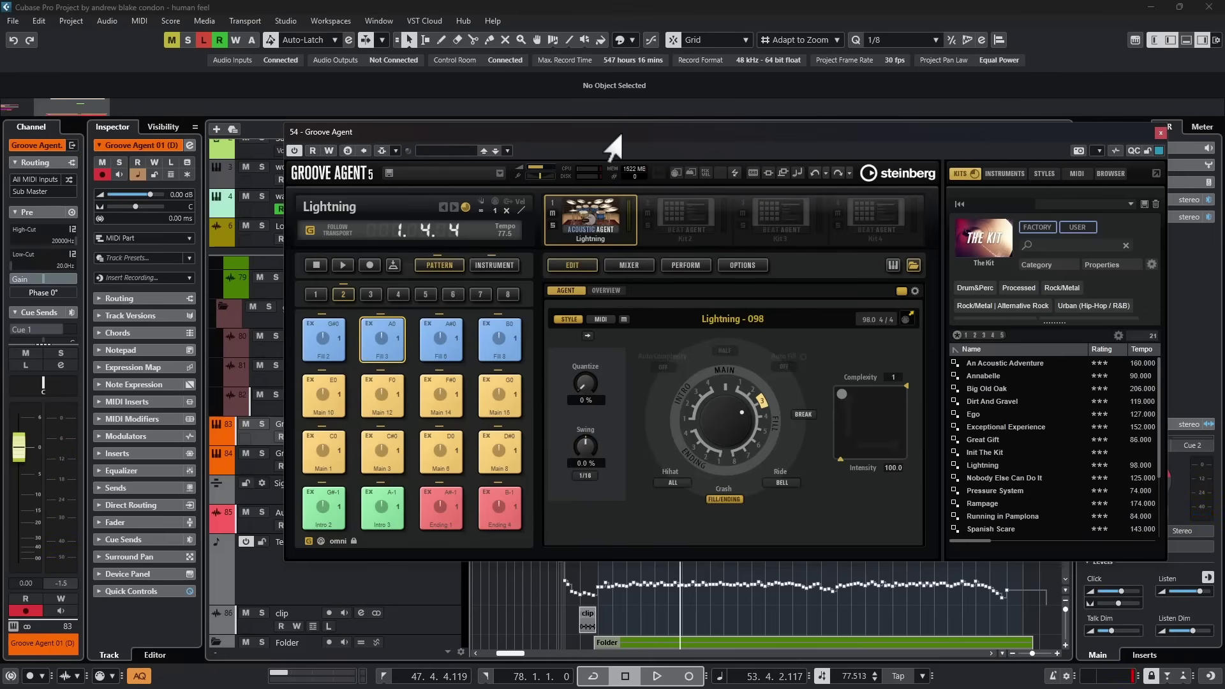
drag(613, 147, 1122, 184)
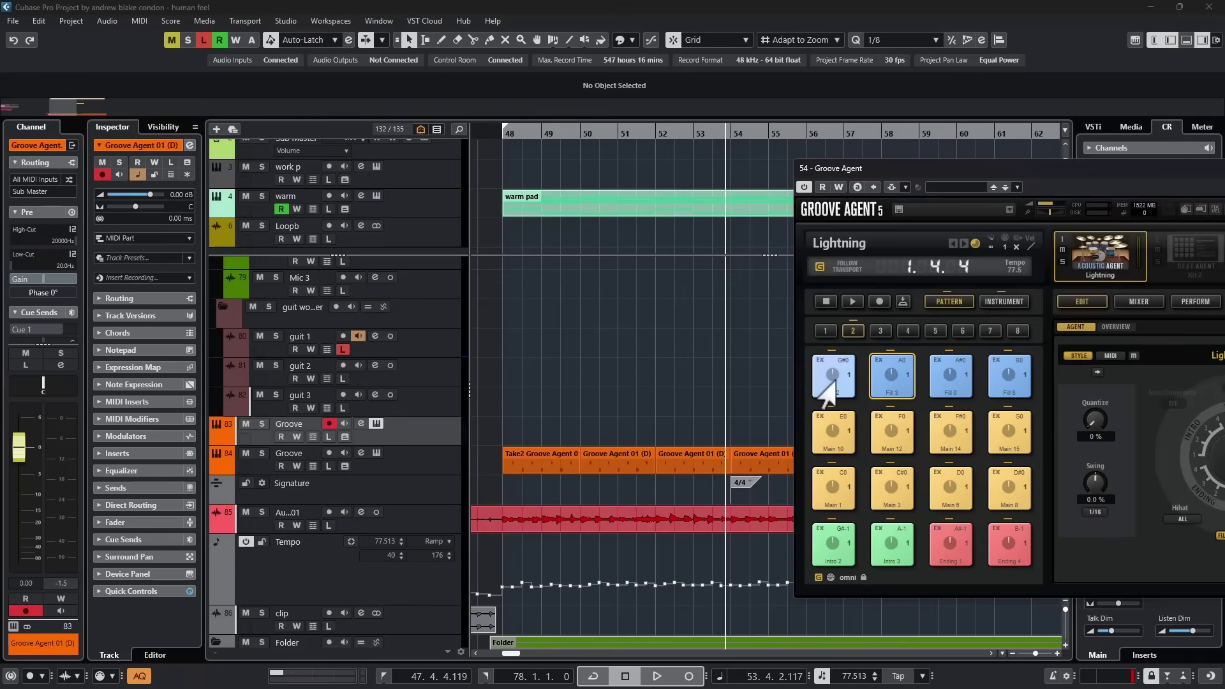
drag(822, 386, 617, 475)
Place Fill 3 at bar 55, shorten the lower groove part to end there, and play to check
click(602, 465)
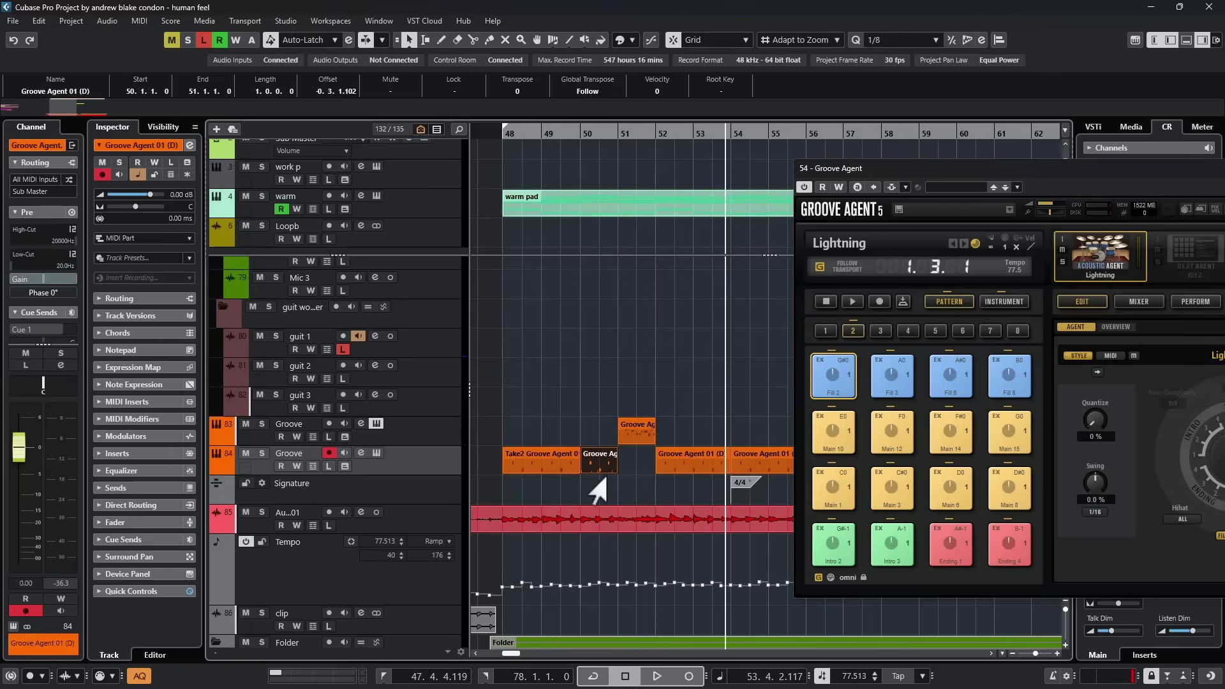
scroll(622, 450, right, 3)
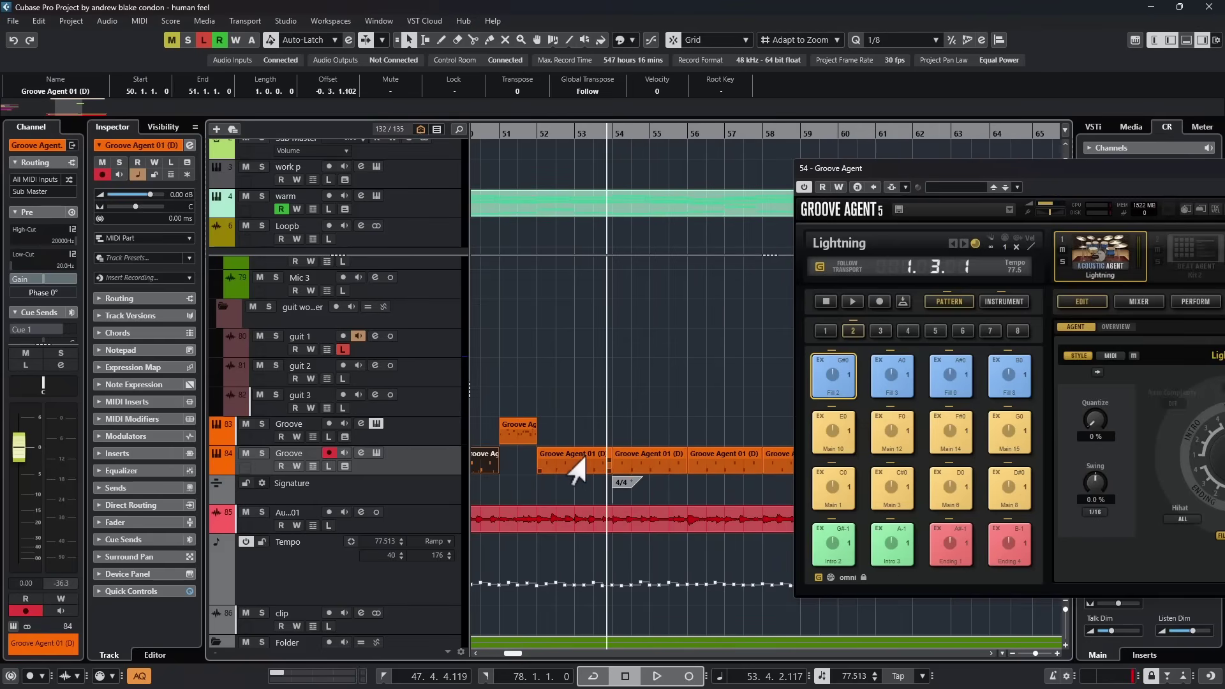
click(631, 463)
click(891, 376)
drag(891, 379, 667, 428)
drag(684, 464, 652, 473)
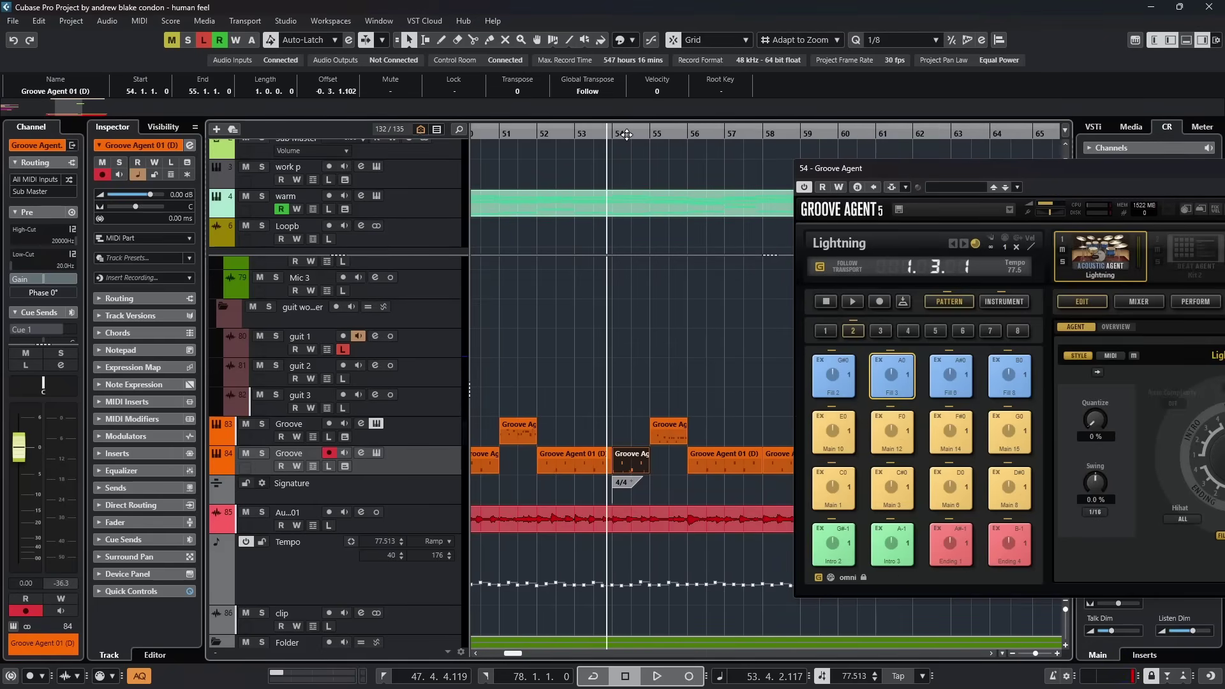
key(space)
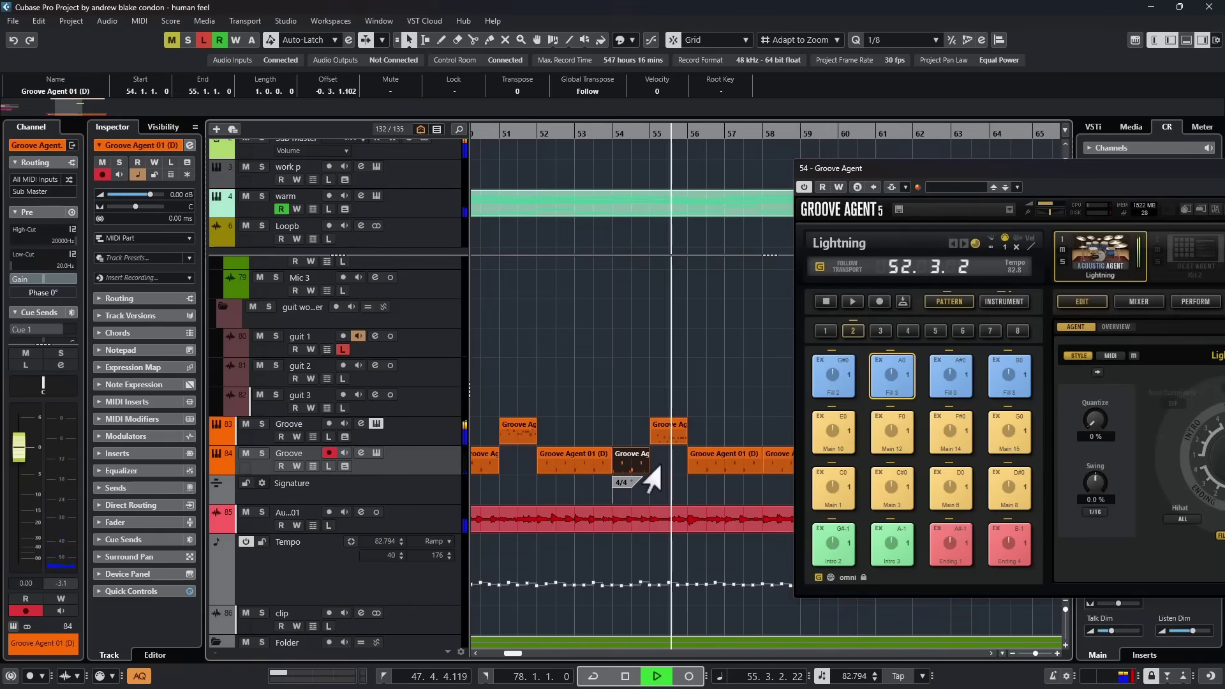
key(space)
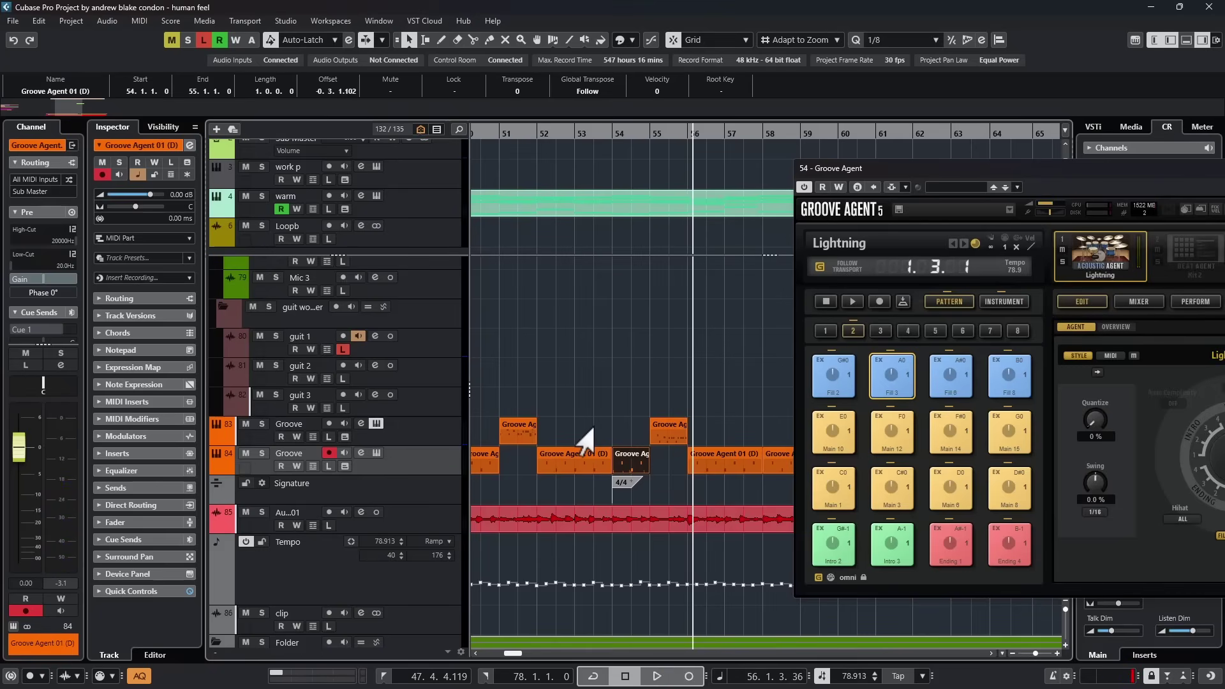
Add the Ending 1 pattern at bar 74 and audition Intro 3
click(944, 549)
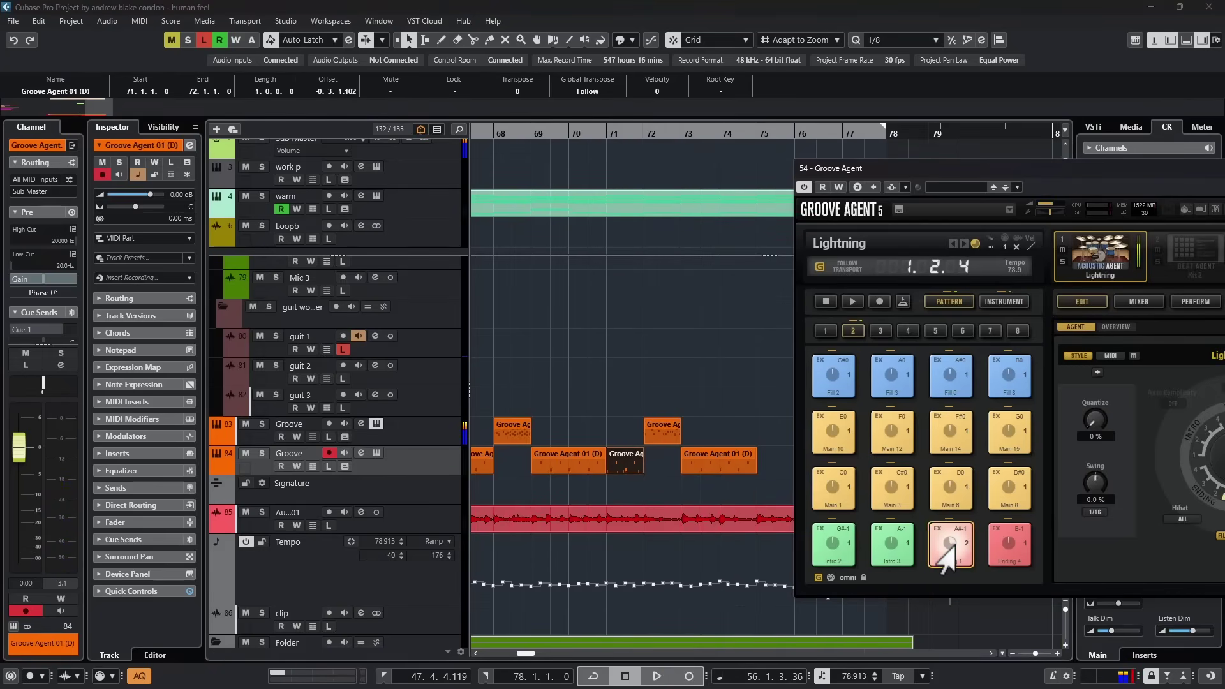
drag(943, 548, 713, 415)
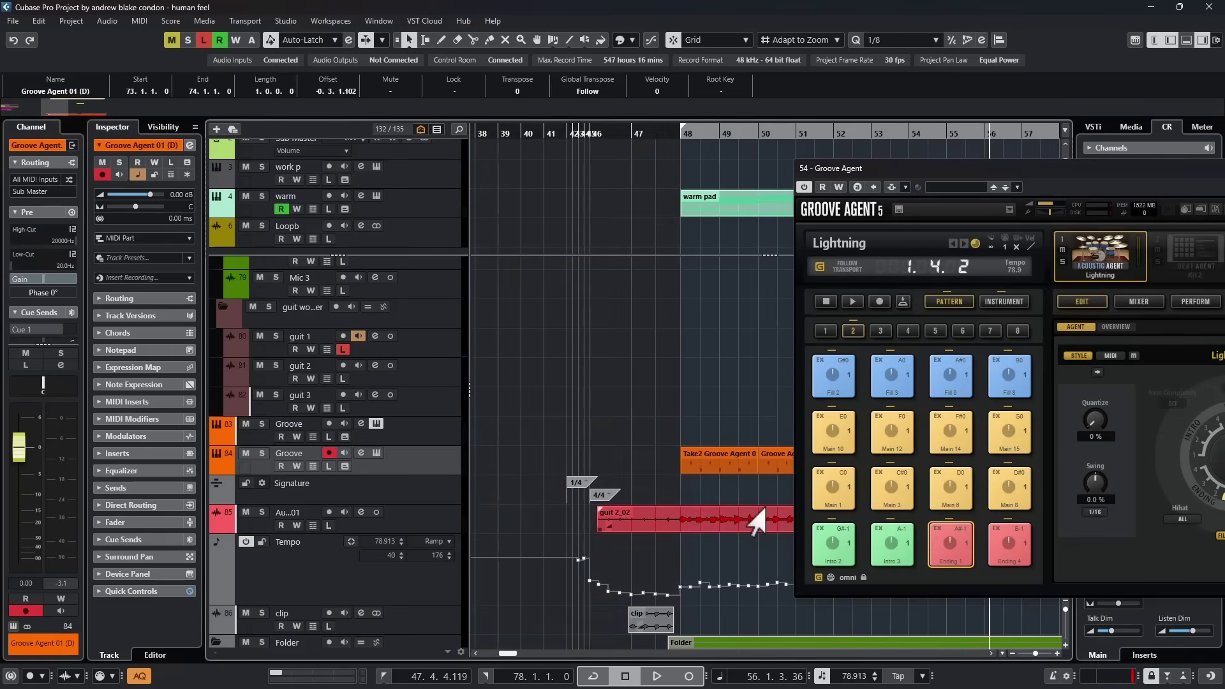
click(887, 552)
Place the Intro 3 pattern before bar 48 on the upper Groove track and trim its start
drag(886, 552, 639, 429)
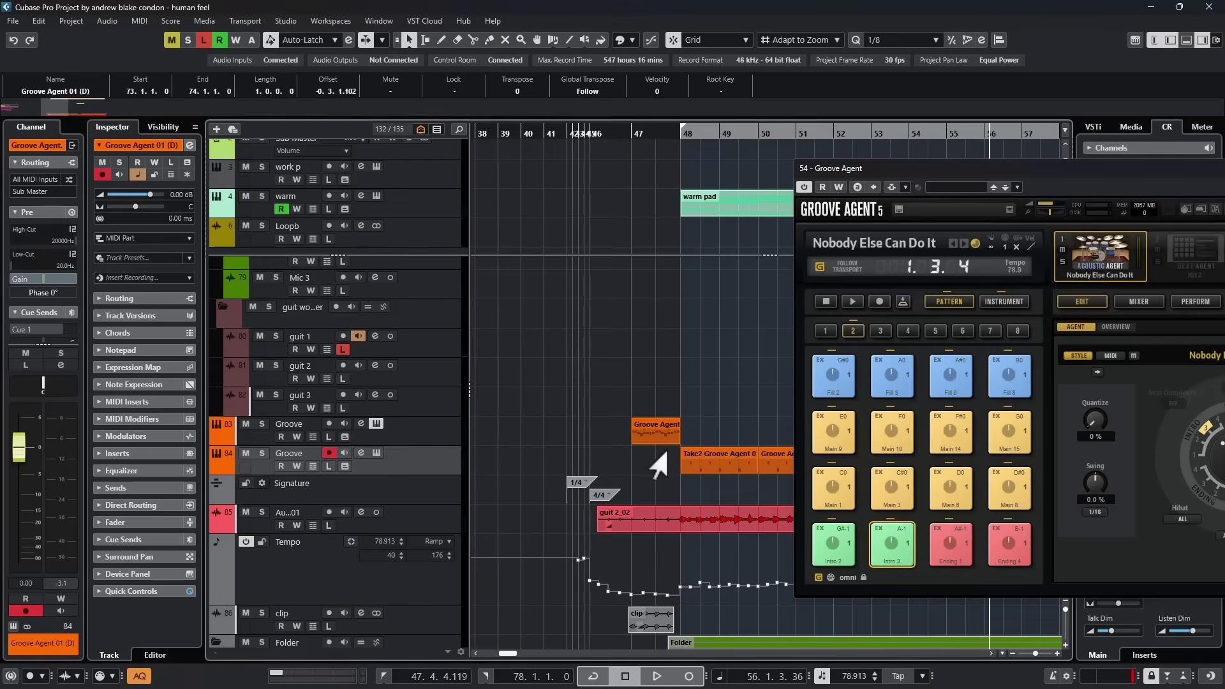
scroll(650, 471, up, 4)
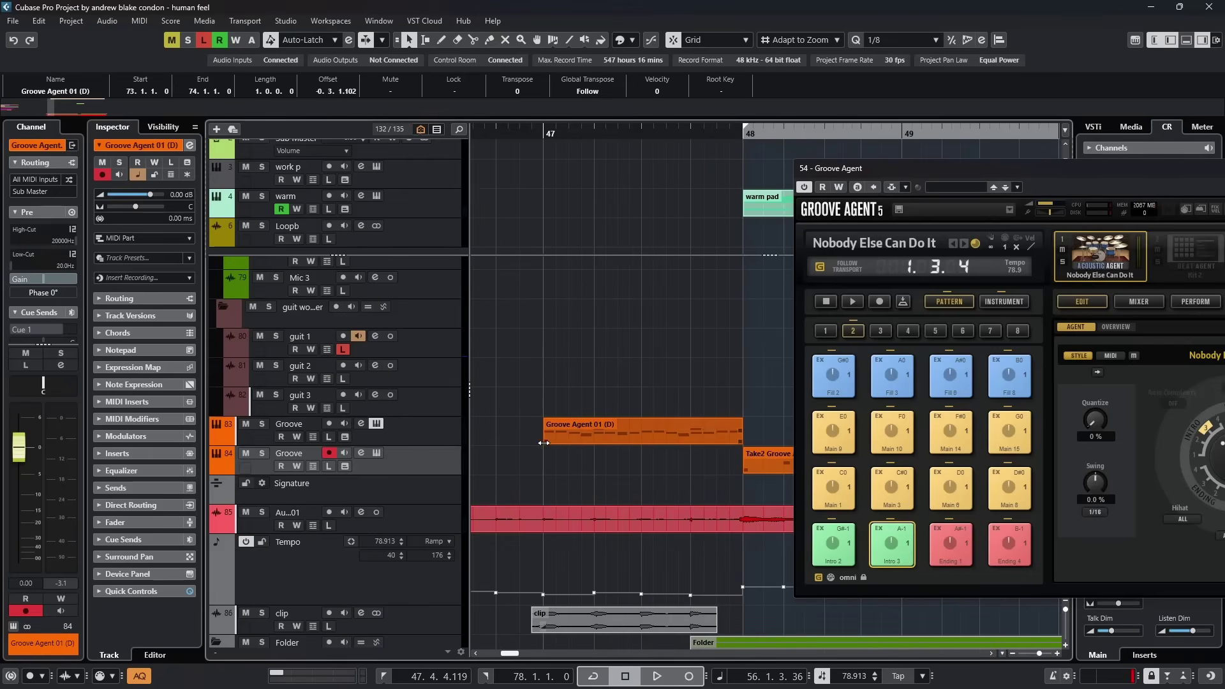
drag(544, 442, 561, 442)
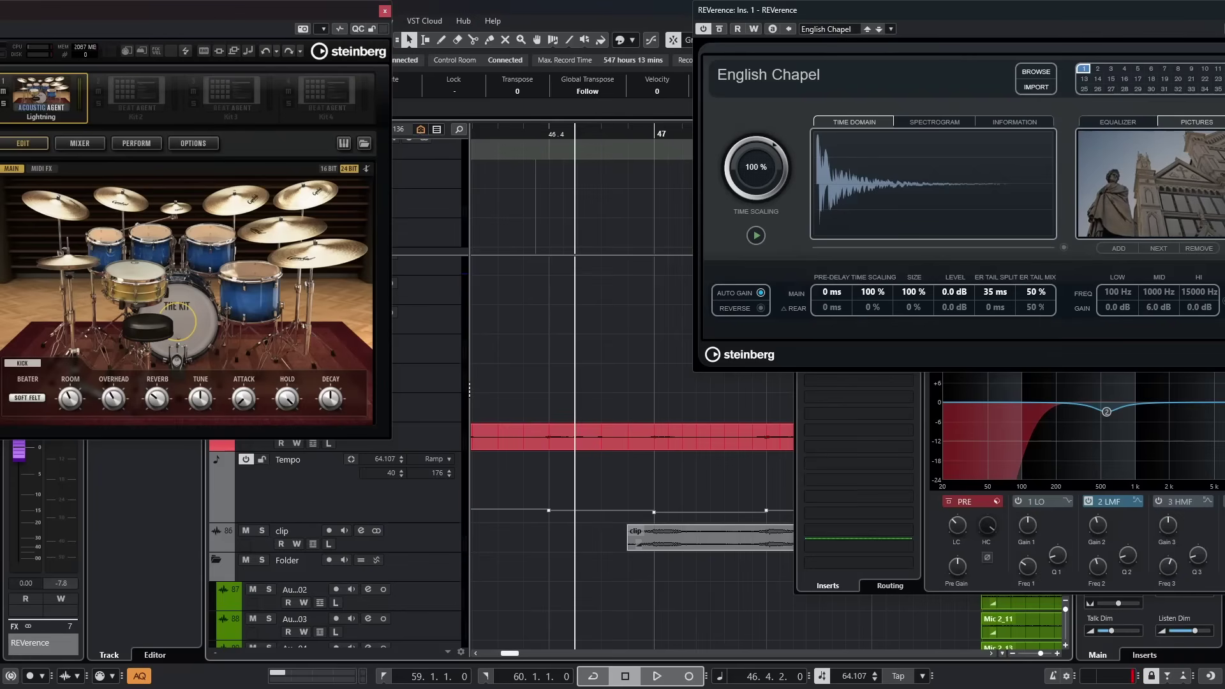
Play the arrangement back from the intro at bar 46
key(space)
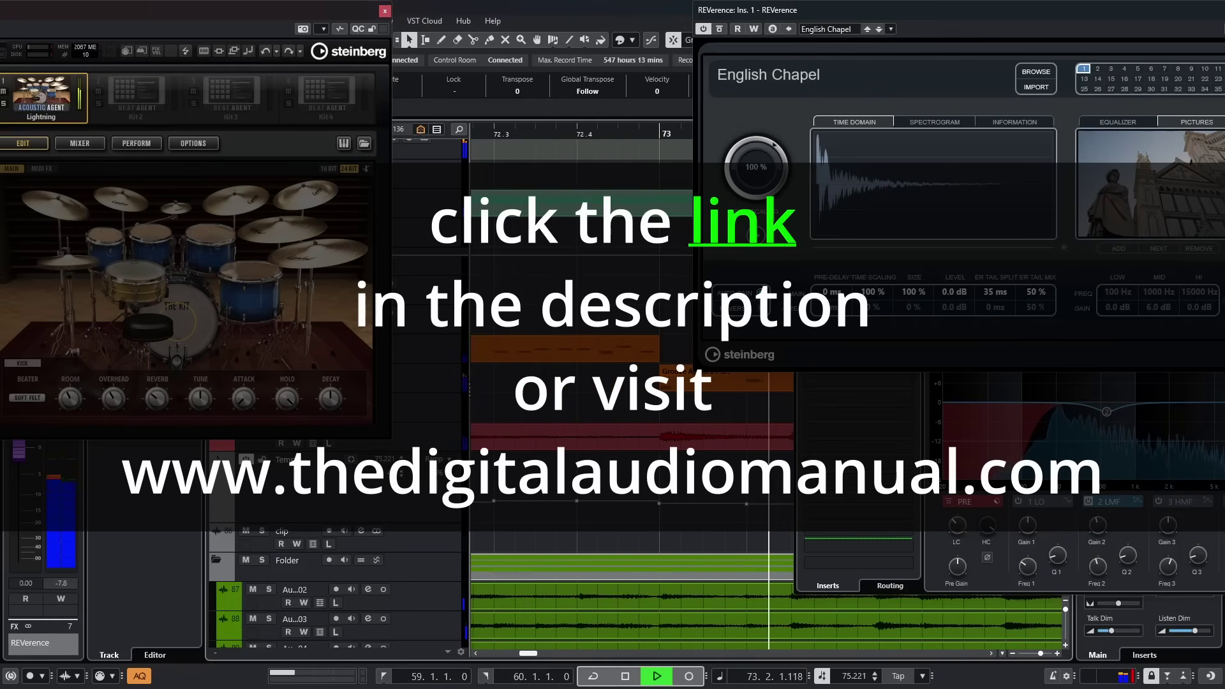
Enable Cycle to loop playback over bars 59–60
key(KP_Divide)
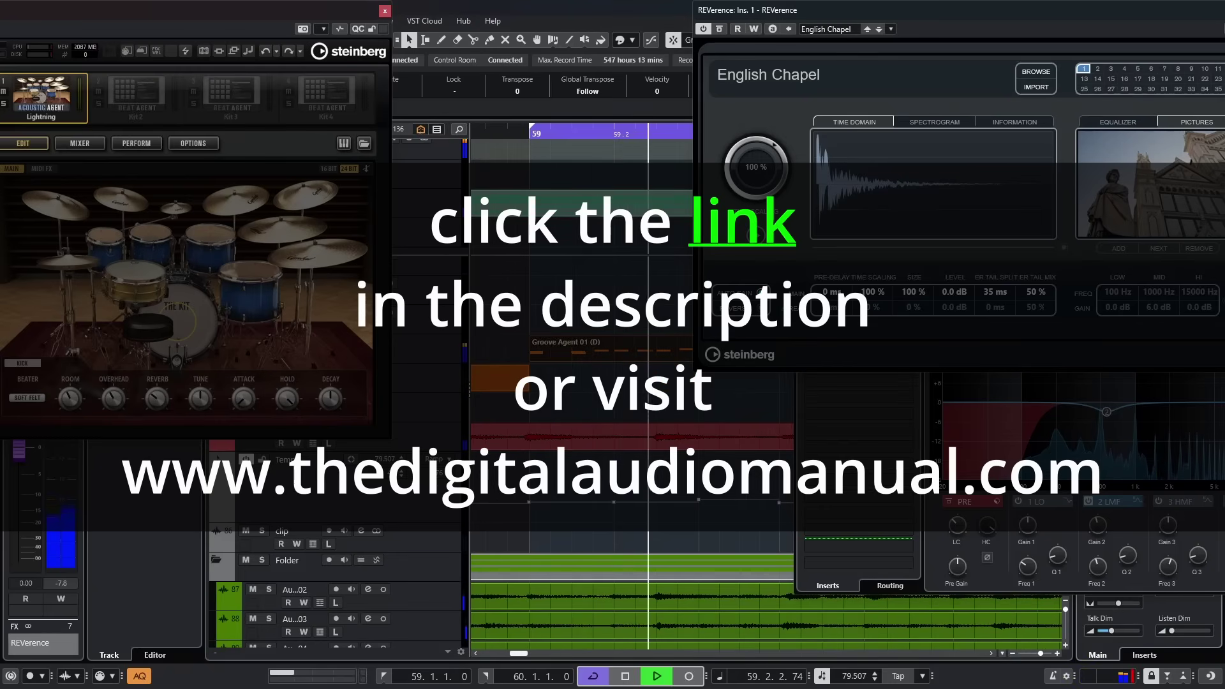